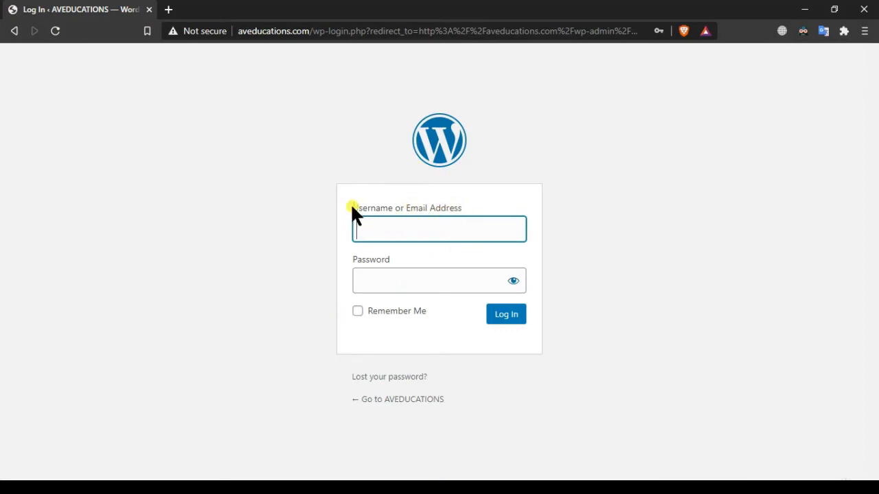
Fill in the saved username and account password on the login form and log in to the site's admin area.
{"action": "left_click_drag", "start_coordinate": [351, 206], "coordinate": [477, 209]}
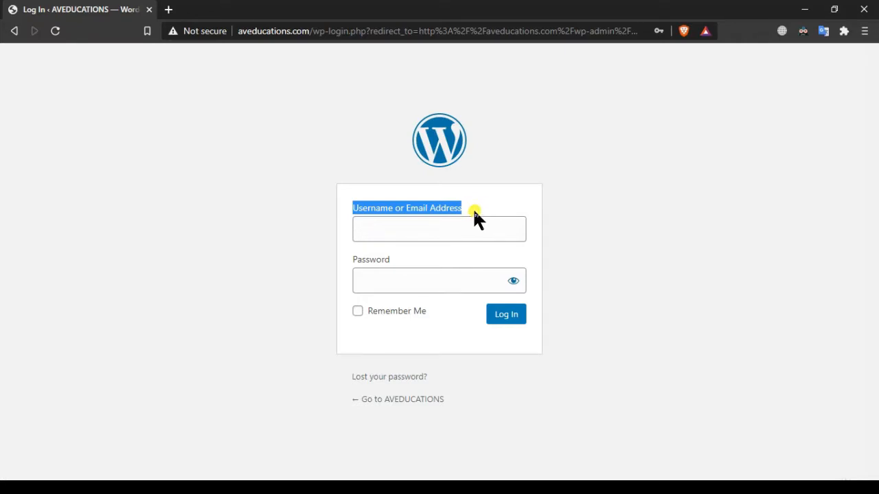
{"action": "left_click", "coordinate": [433, 230]}
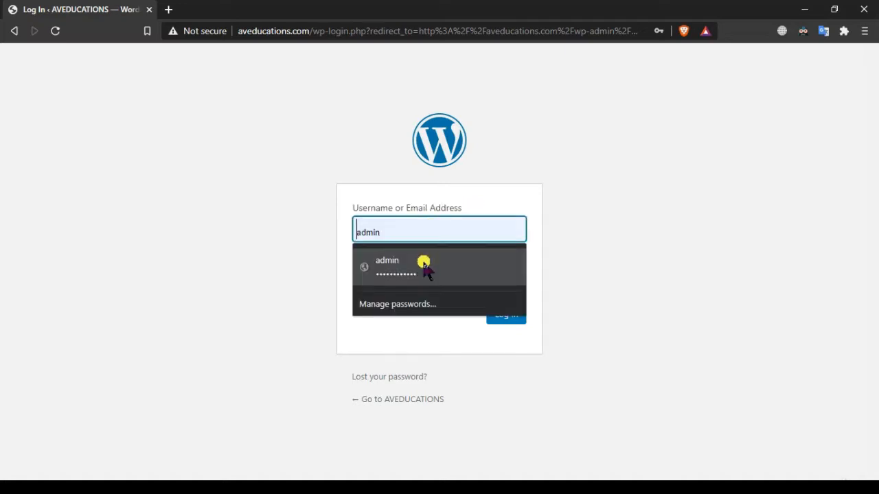
{"action": "left_click", "coordinate": [424, 264]}
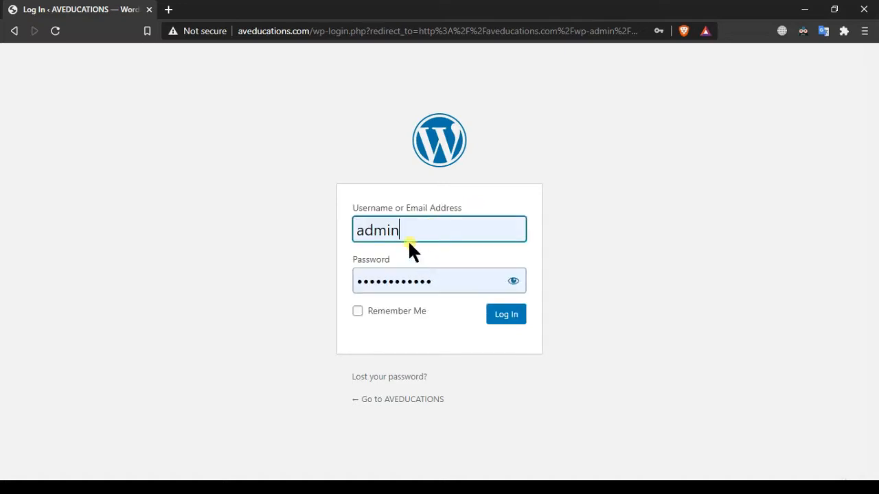
{"action": "left_click", "coordinate": [500, 322]}
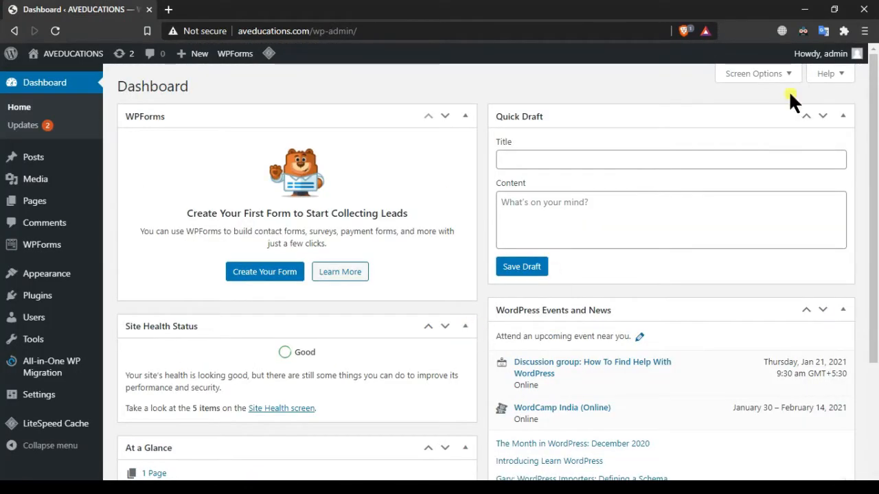
Hide the WPForms box through the dashboard's screen options, show it again, and close the options.
{"action": "scroll", "coordinate": [462, 176], "scroll_direction": "down", "scroll_amount": 3}
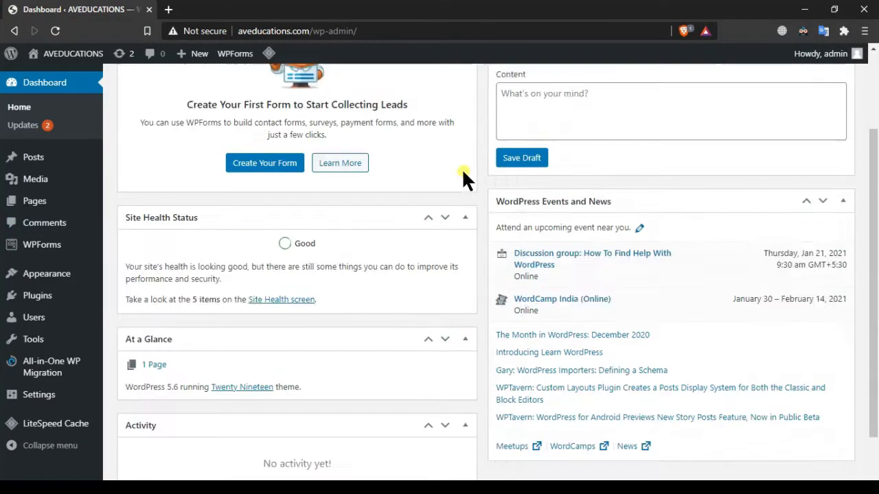
{"action": "scroll", "coordinate": [419, 278], "scroll_direction": "up", "scroll_amount": 3}
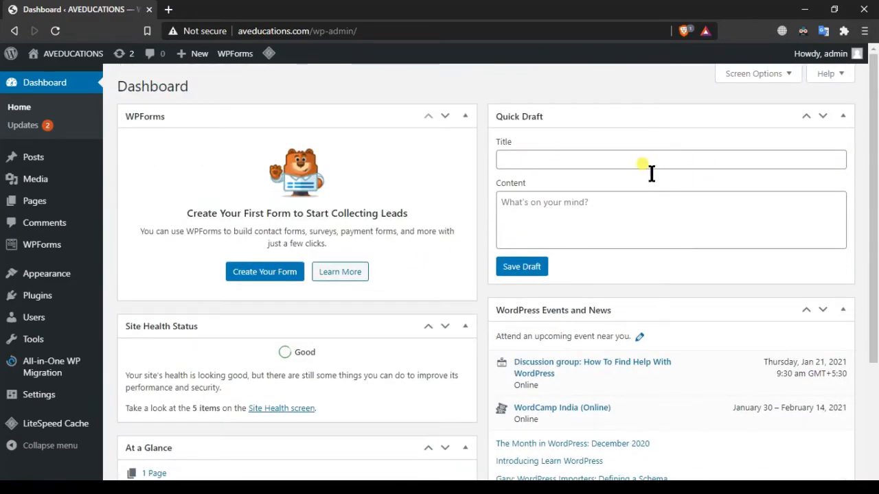
{"action": "left_click", "coordinate": [753, 75]}
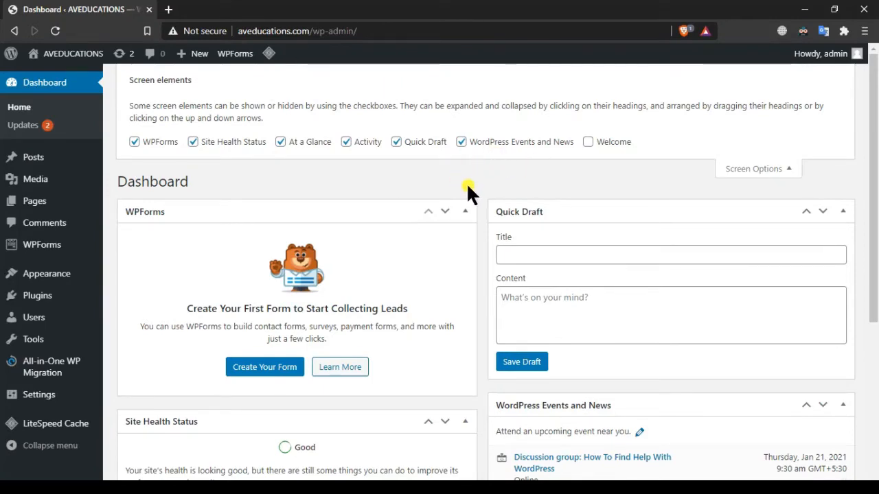
{"action": "scroll", "coordinate": [472, 414], "scroll_direction": "down", "scroll_amount": 4}
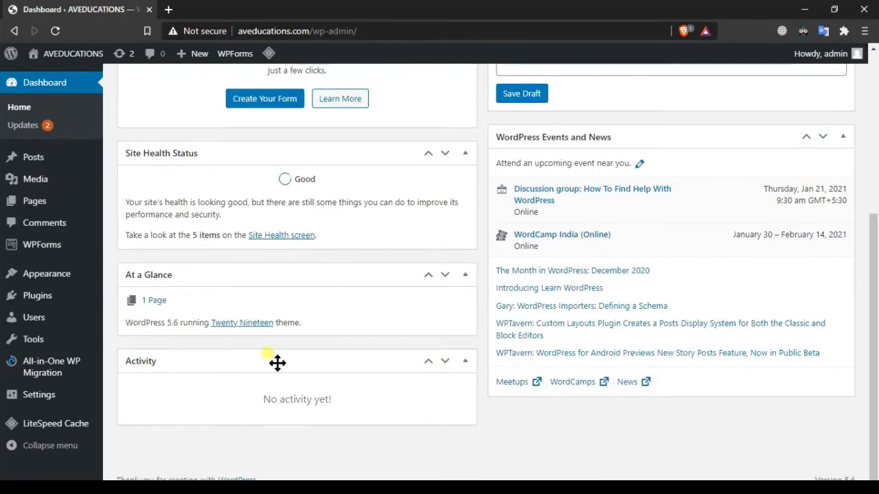
{"action": "scroll", "coordinate": [277, 363], "scroll_direction": "up", "scroll_amount": 4}
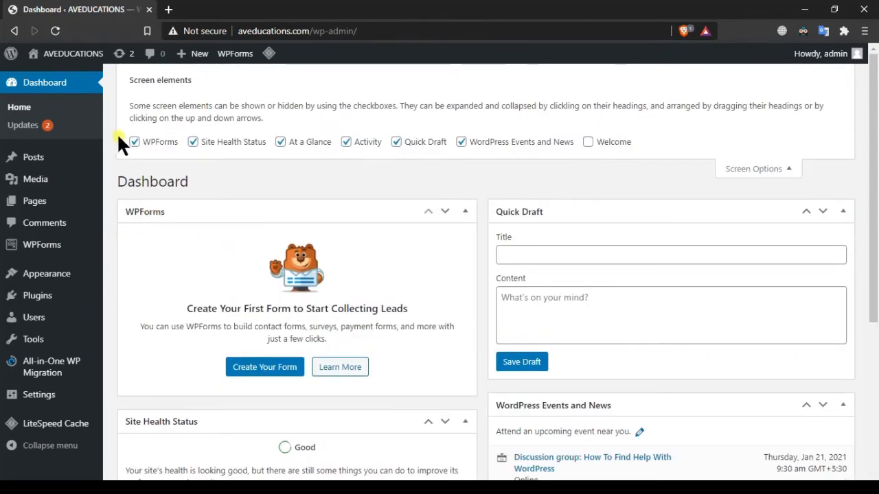
{"action": "left_click", "coordinate": [134, 142]}
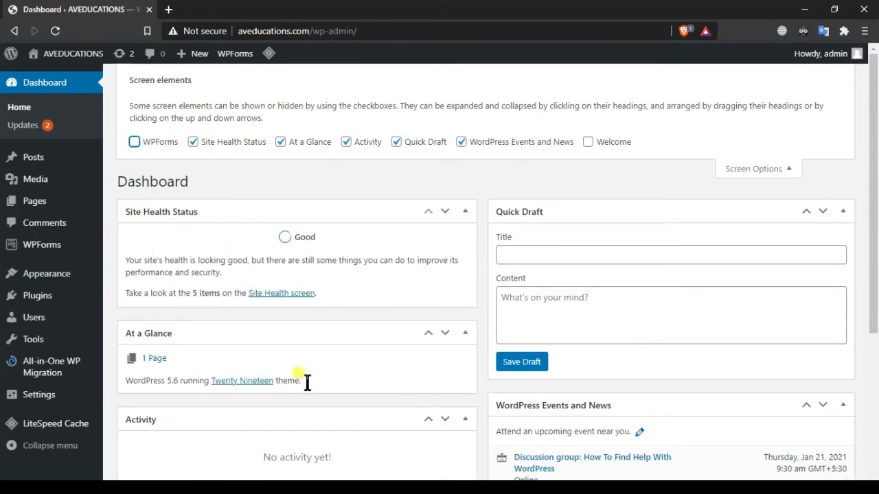
{"action": "left_click", "coordinate": [135, 141]}
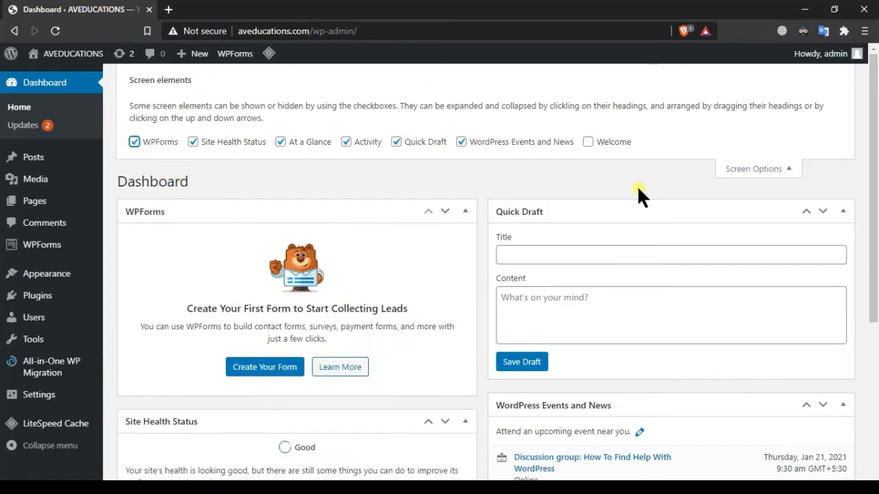
{"action": "left_click", "coordinate": [780, 177]}
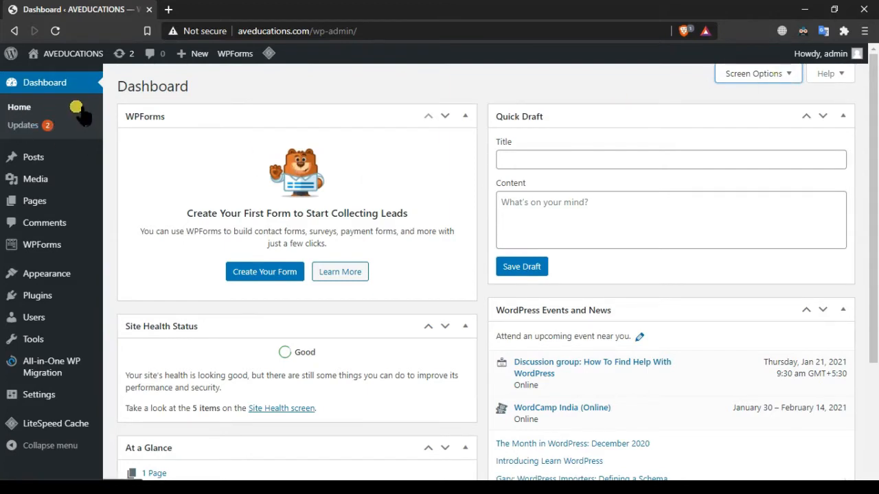
Examine the admin sections and their subpages from Posts through LiteSpeed Cache, along with the dashboard's boxes.
{"action": "mouse_move", "coordinate": [80, 57]}
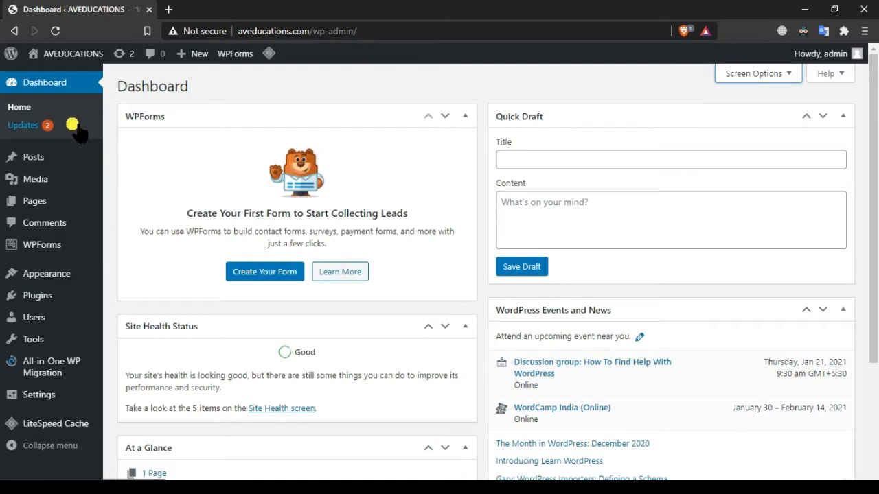
{"action": "mouse_move", "coordinate": [83, 167]}
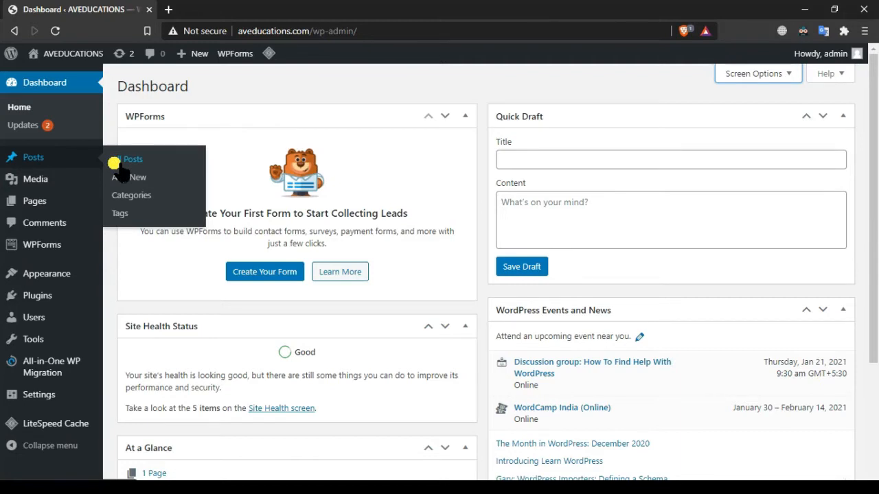
{"action": "mouse_move", "coordinate": [110, 174]}
{"action": "mouse_move", "coordinate": [55, 177]}
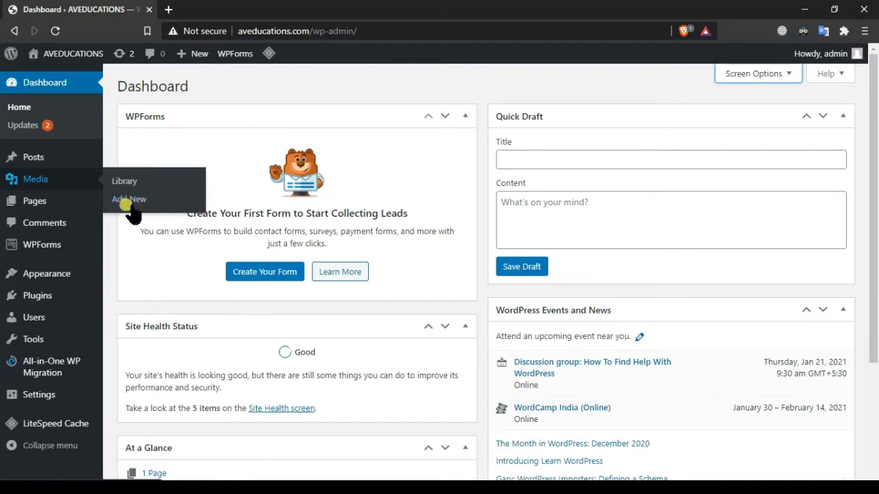
{"action": "mouse_move", "coordinate": [64, 201]}
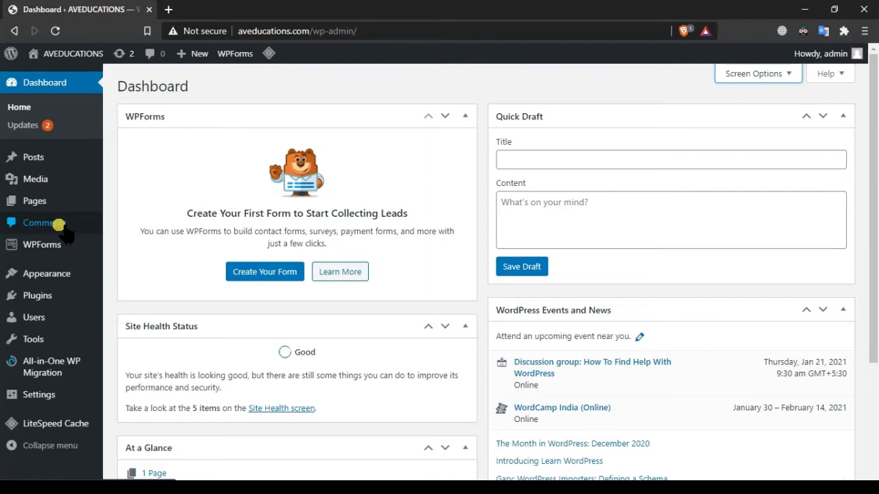
{"action": "mouse_move", "coordinate": [62, 244]}
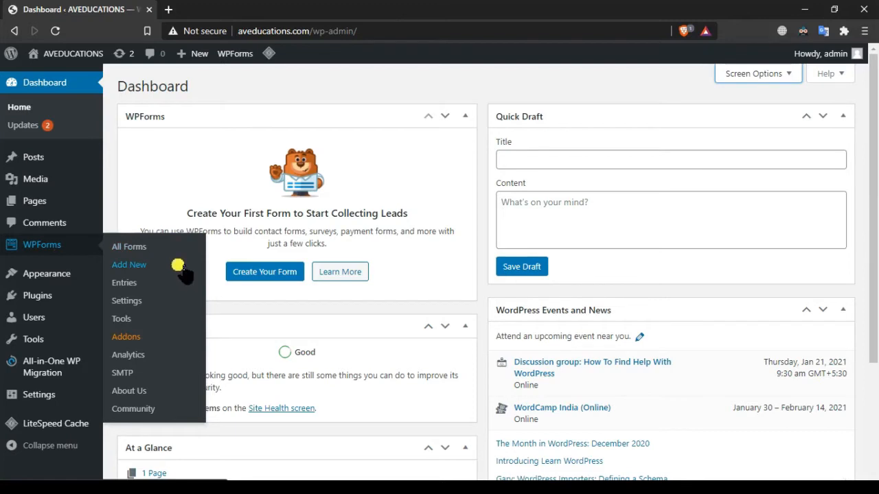
{"action": "mouse_move", "coordinate": [48, 278]}
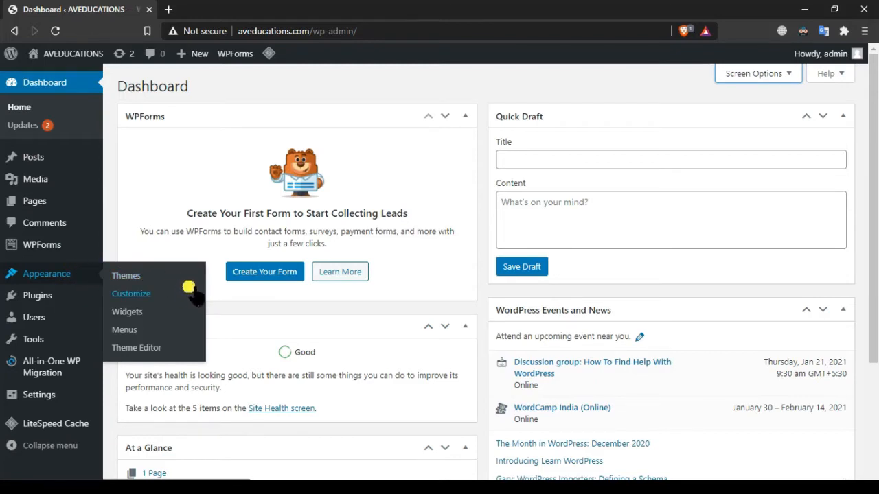
{"action": "mouse_move", "coordinate": [7, 297]}
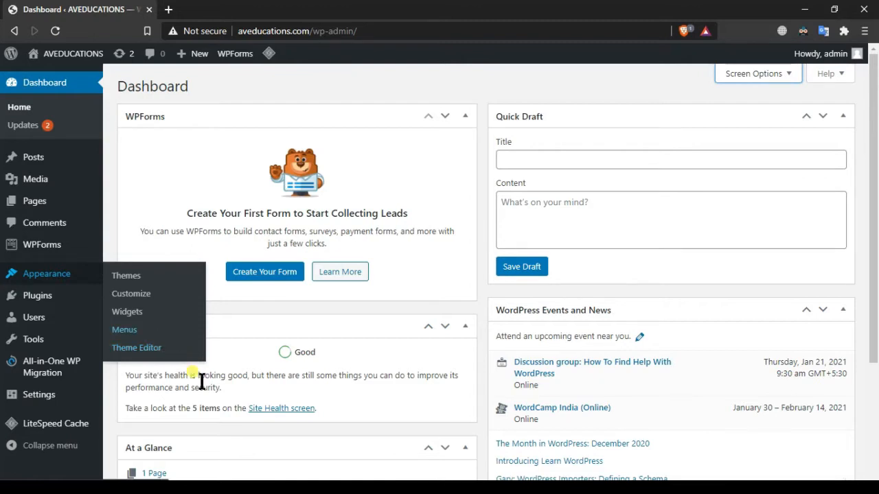
{"action": "mouse_move", "coordinate": [62, 292]}
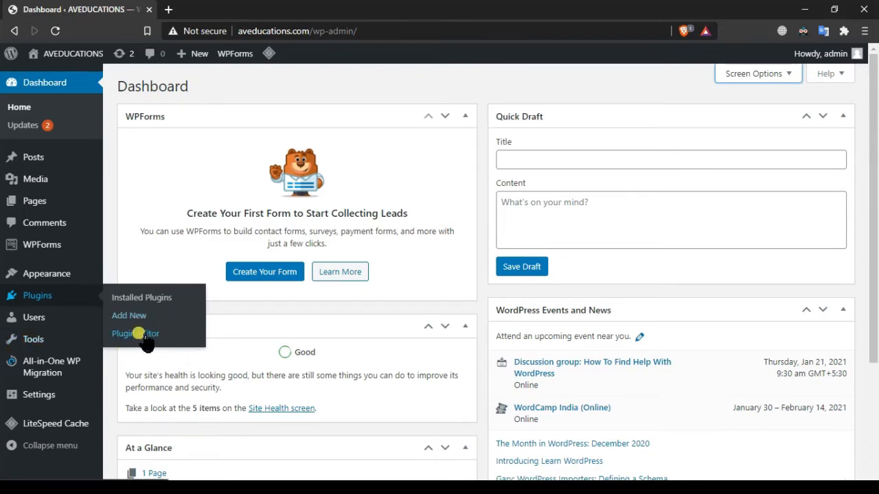
{"action": "mouse_move", "coordinate": [81, 324]}
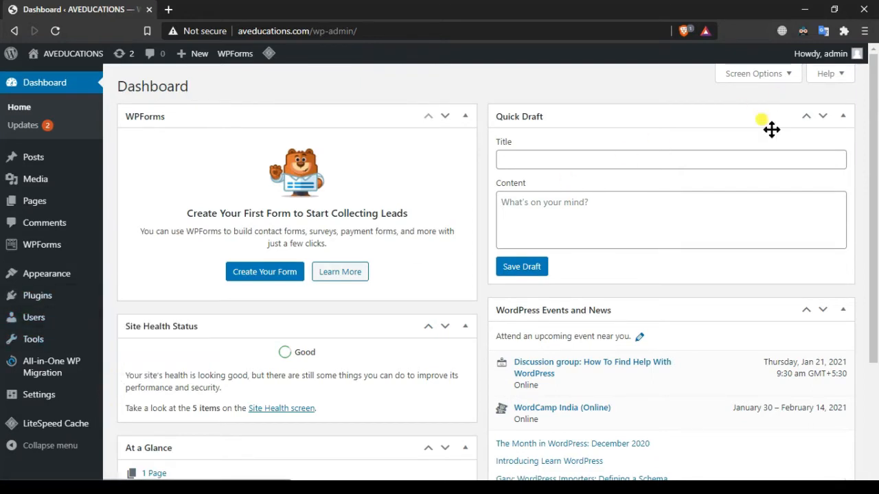
{"action": "mouse_move", "coordinate": [833, 54]}
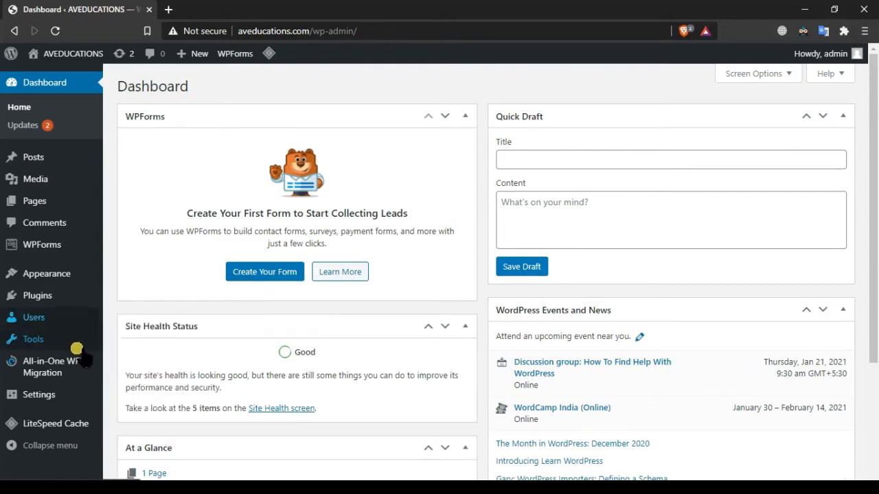
{"action": "mouse_move", "coordinate": [75, 345]}
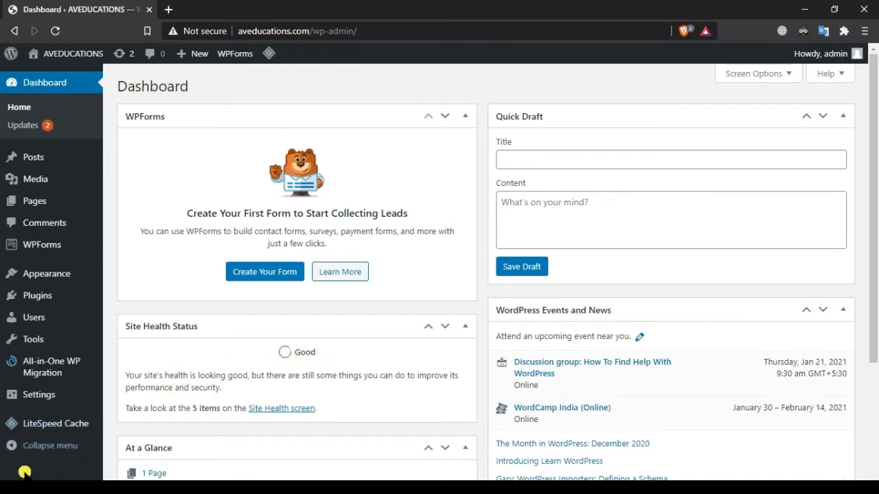
{"action": "mouse_move", "coordinate": [81, 400]}
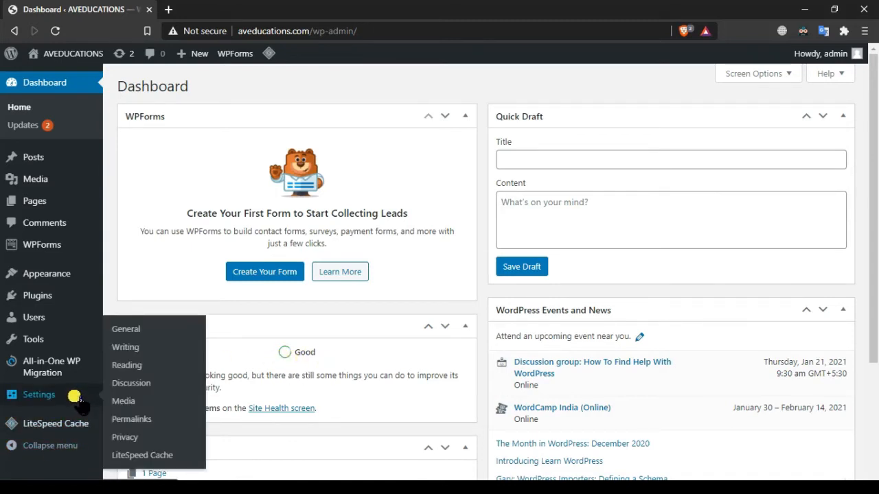
{"action": "mouse_move", "coordinate": [65, 361]}
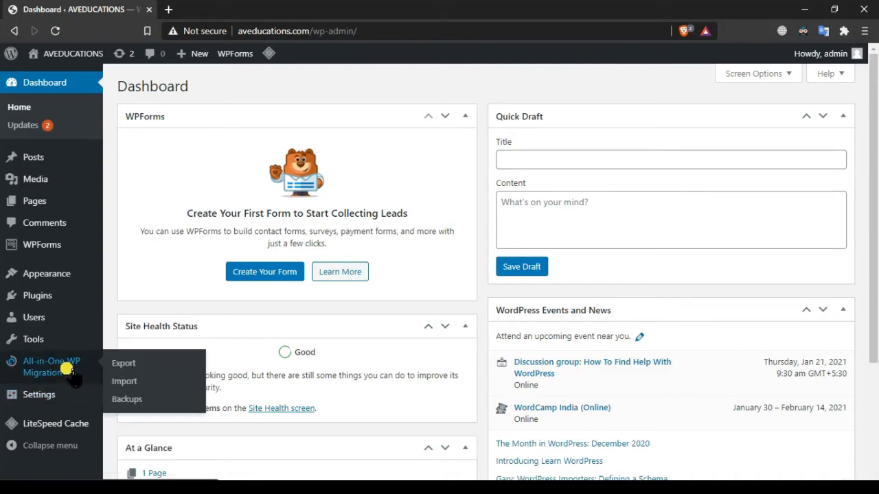
{"action": "mouse_move", "coordinate": [59, 392]}
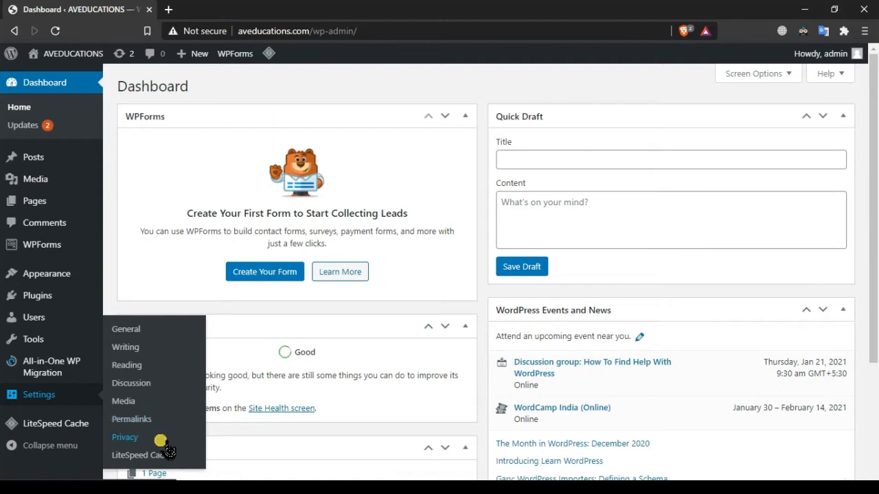
{"action": "mouse_move", "coordinate": [68, 427]}
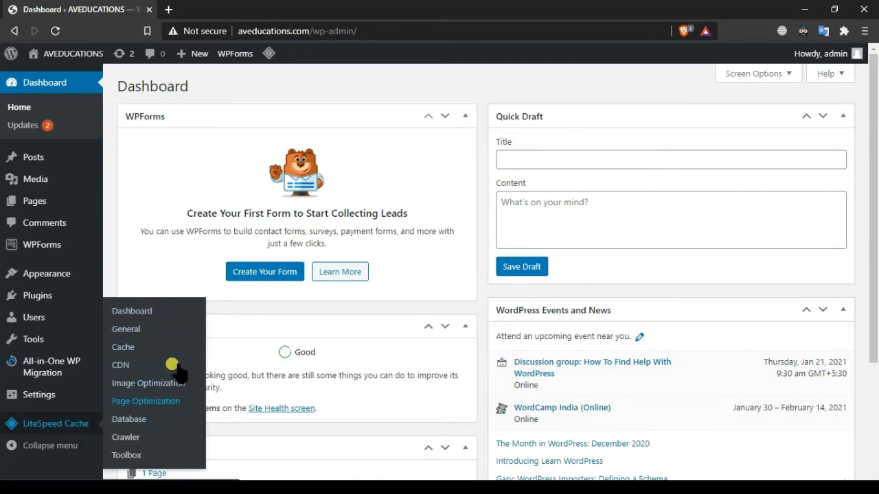
{"action": "scroll", "coordinate": [542, 346], "scroll_direction": "down", "scroll_amount": 3}
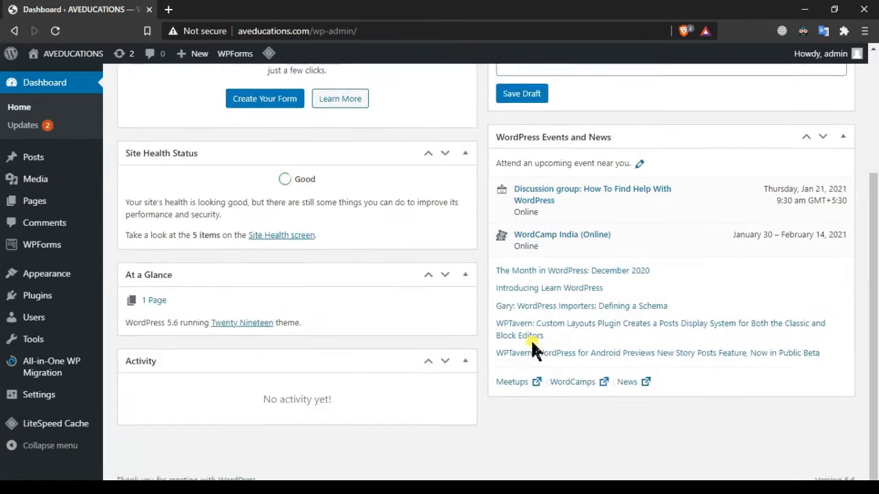
{"action": "scroll", "coordinate": [528, 364], "scroll_direction": "up", "scroll_amount": 3}
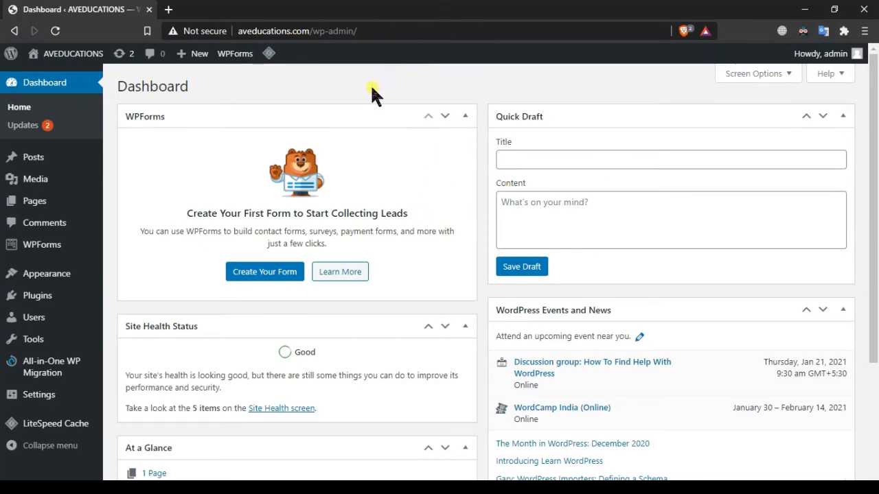
{"action": "scroll", "coordinate": [196, 98], "scroll_direction": "down", "scroll_amount": 2}
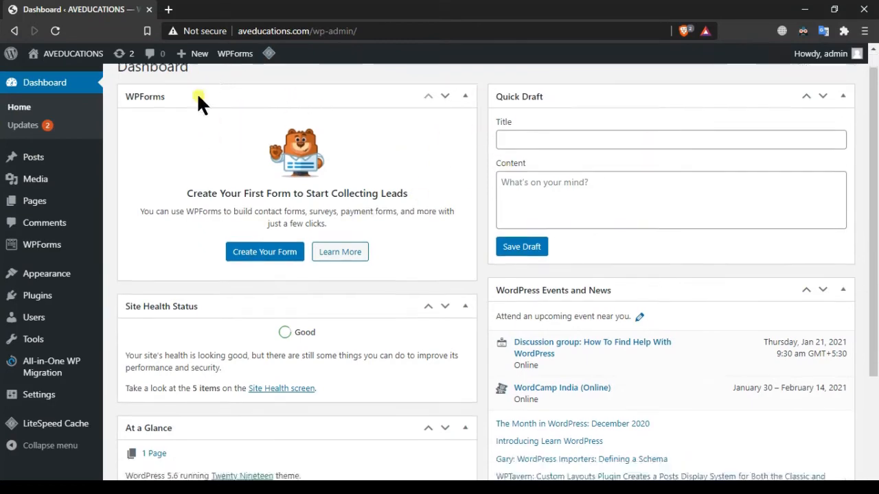
{"action": "scroll", "coordinate": [116, 189], "scroll_direction": "up", "scroll_amount": 2}
Open the list of all posts and show only the posts in the trash.
{"action": "mouse_move", "coordinate": [33, 157]}
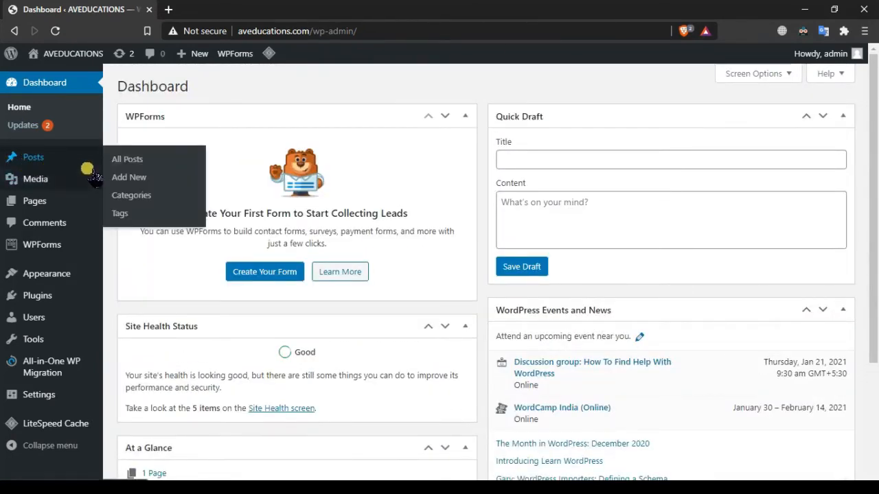
{"action": "left_click", "coordinate": [173, 165]}
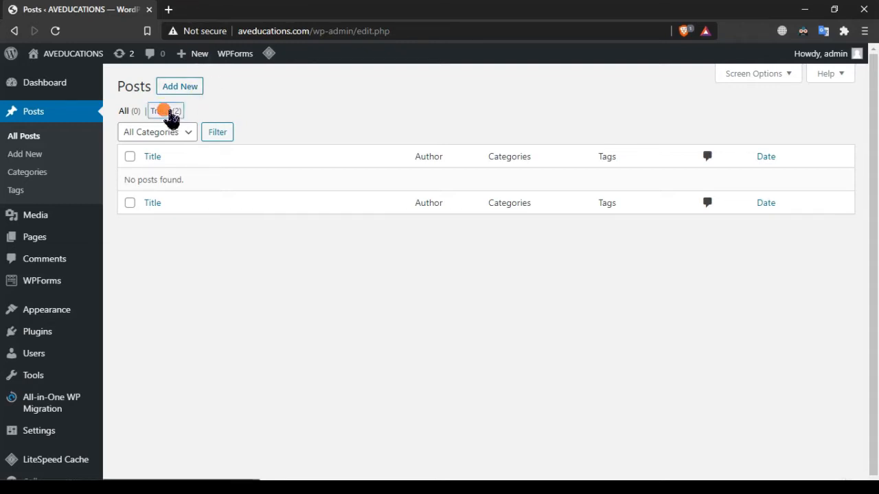
{"action": "left_click", "coordinate": [169, 115]}
{"action": "mouse_move", "coordinate": [209, 222]}
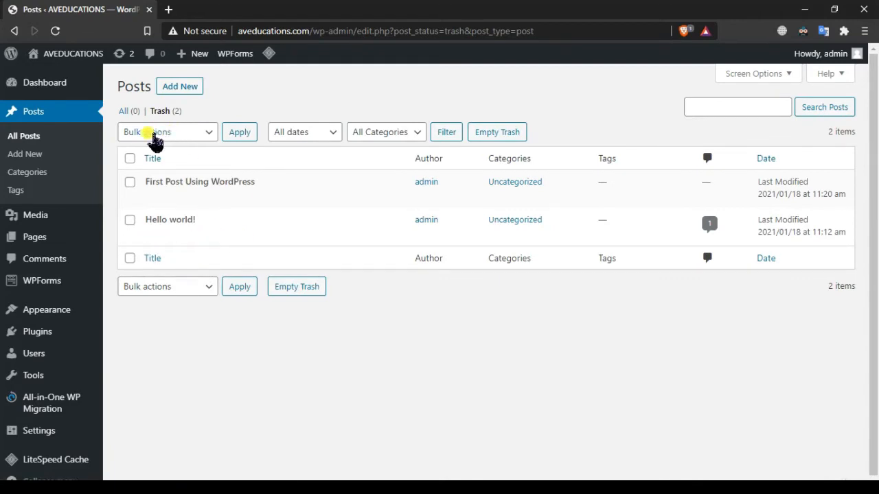
Select both posts in the trash and delete them permanently with a bulk action.
{"action": "left_click", "coordinate": [150, 133]}
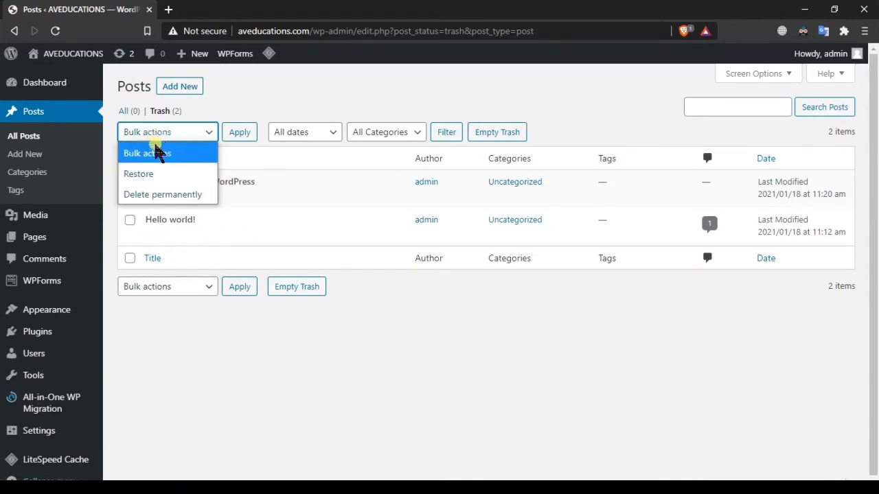
{"action": "left_click", "coordinate": [173, 197]}
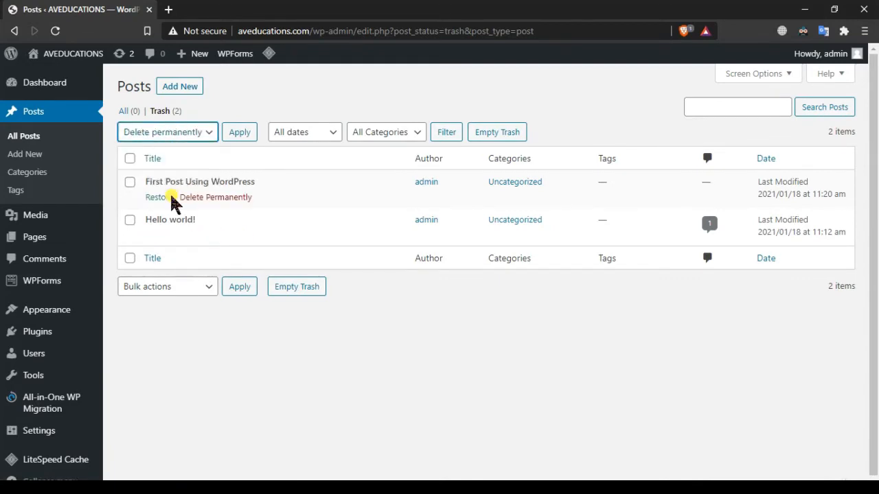
{"action": "left_click", "coordinate": [133, 161]}
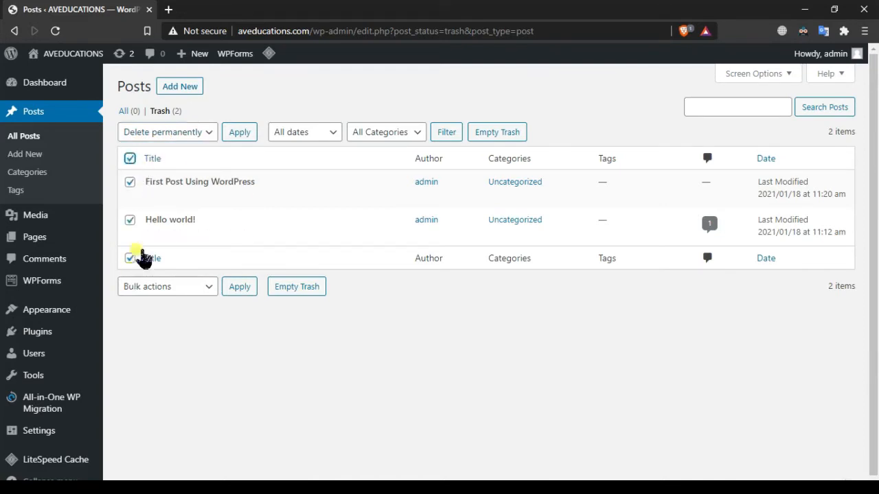
{"action": "left_click", "coordinate": [196, 138]}
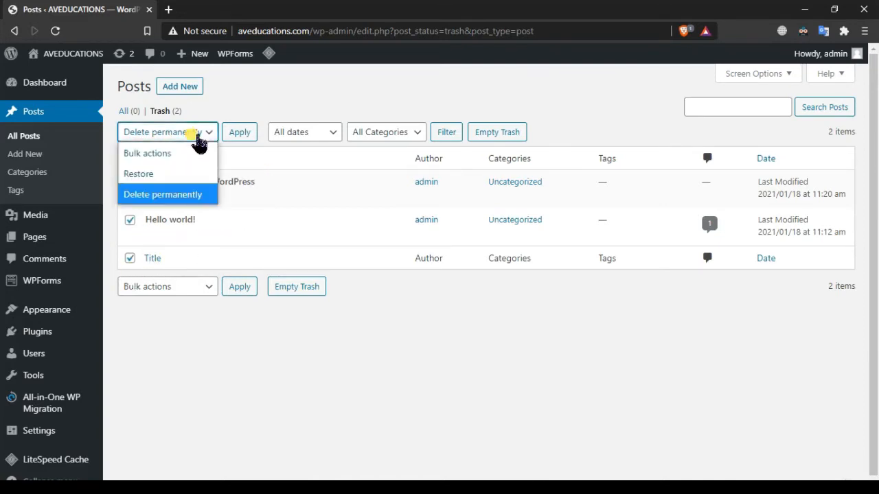
{"action": "left_click", "coordinate": [204, 195]}
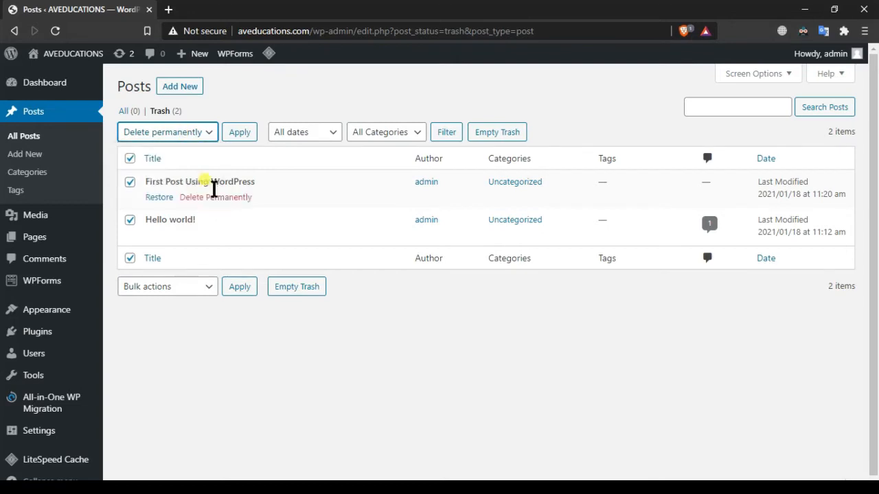
{"action": "left_click", "coordinate": [240, 134]}
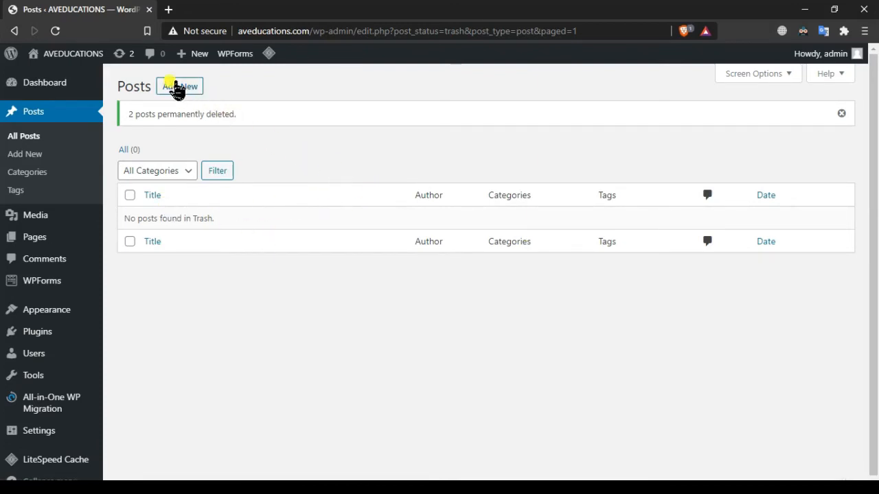
Start a new post, show its settings sidebar, and view the block settings before returning to the post settings.
{"action": "left_click", "coordinate": [178, 87]}
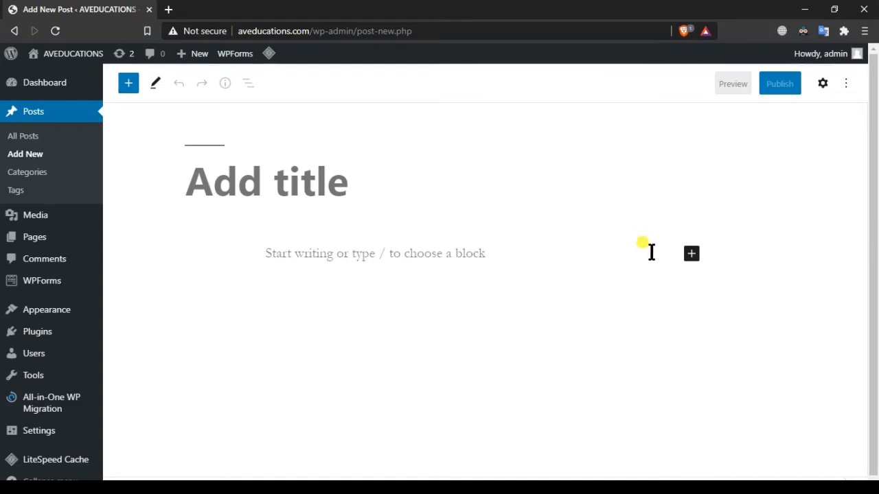
{"action": "left_click", "coordinate": [822, 84]}
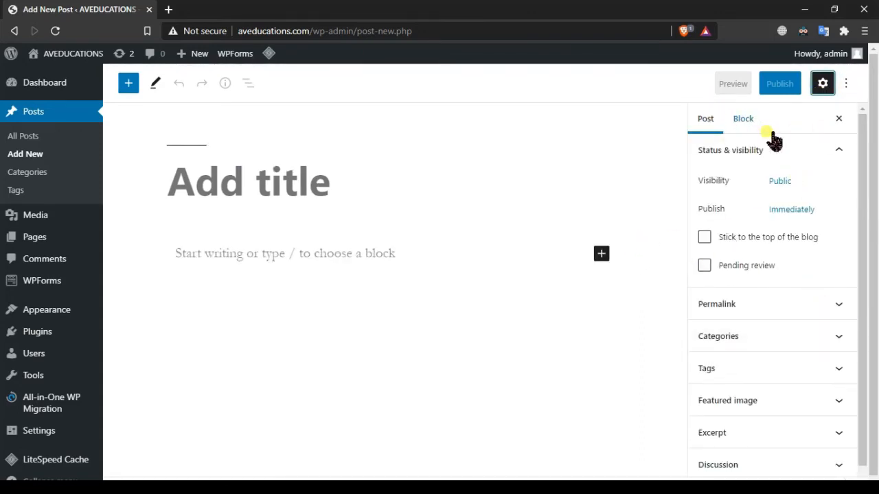
{"action": "left_click", "coordinate": [743, 119]}
{"action": "left_click", "coordinate": [714, 119]}
Enable the editor's Top toolbar view, try Spotlight and Fullscreen modes and turn both off again, and close the editor options.
{"action": "left_click", "coordinate": [846, 83]}
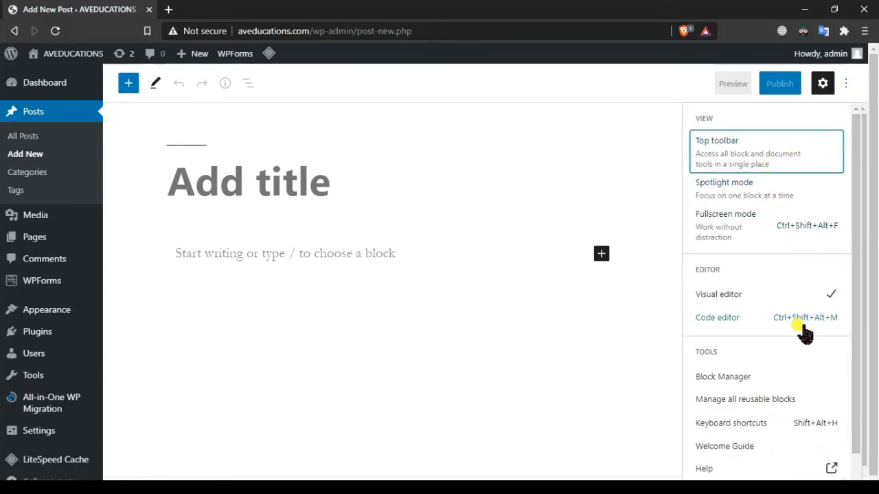
{"action": "left_click", "coordinate": [739, 160]}
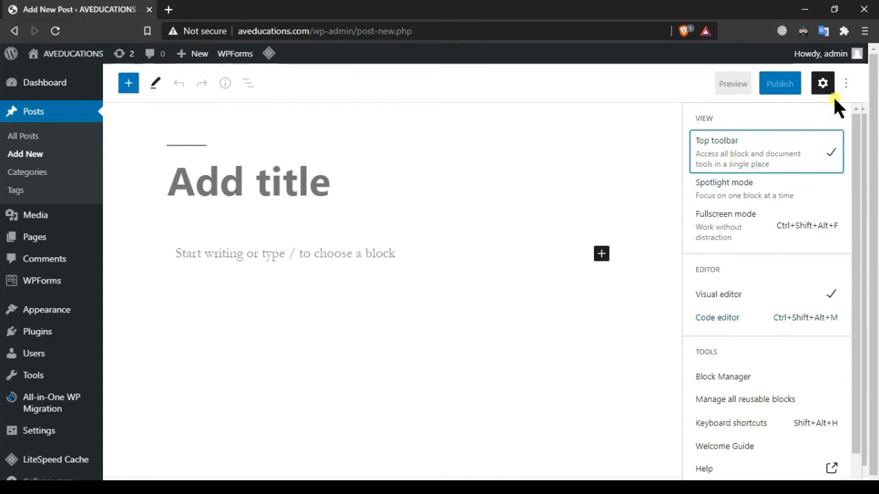
{"action": "left_click", "coordinate": [789, 192]}
{"action": "left_click", "coordinate": [771, 167]}
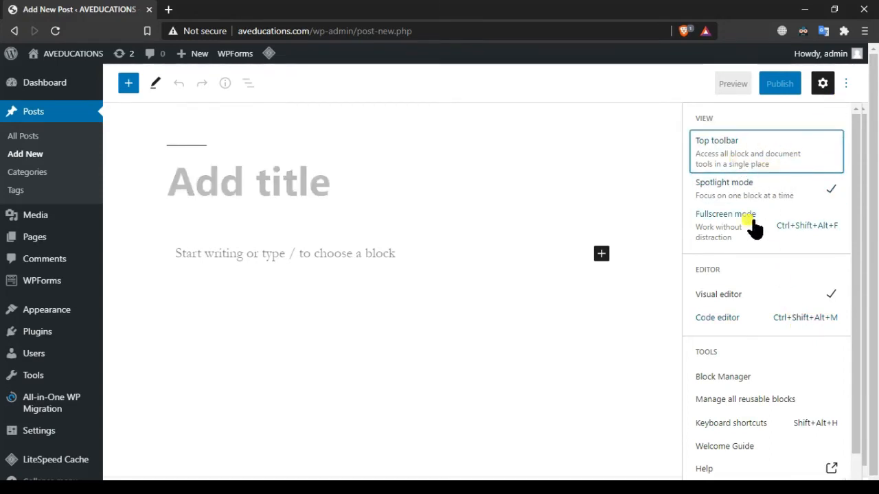
{"action": "left_click", "coordinate": [755, 226]}
{"action": "left_click", "coordinate": [755, 141]}
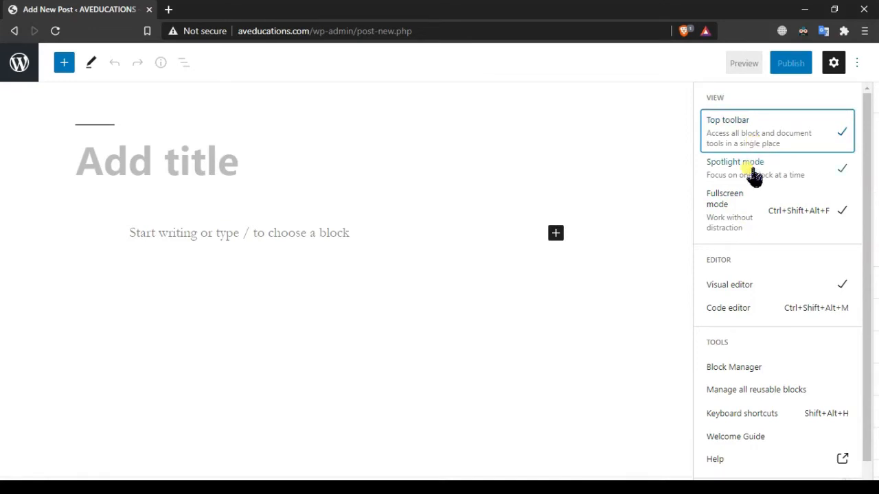
{"action": "left_click", "coordinate": [756, 175]}
{"action": "left_click", "coordinate": [781, 227]}
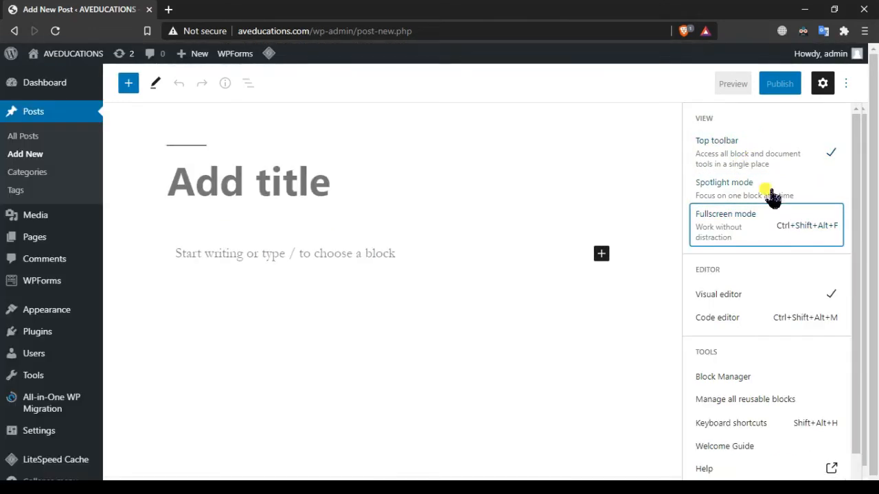
{"action": "scroll", "coordinate": [790, 364], "scroll_direction": "down", "scroll_amount": 1}
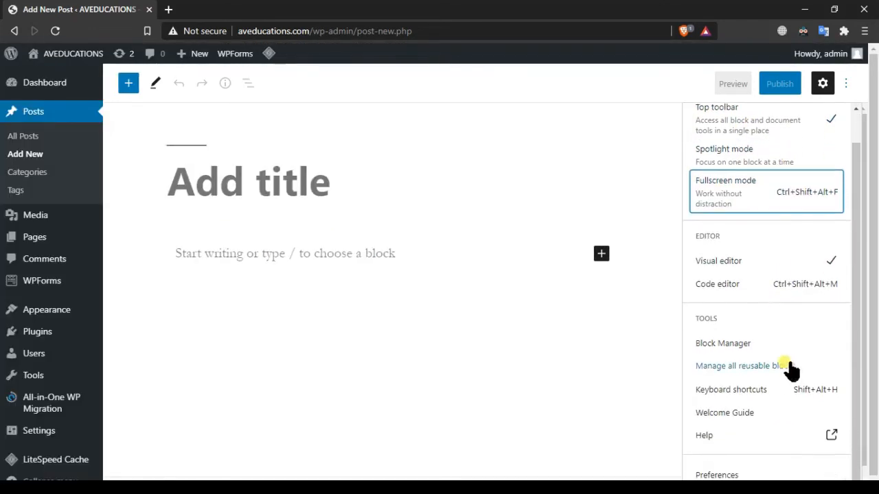
{"action": "scroll", "coordinate": [776, 412], "scroll_direction": "up", "scroll_amount": 1}
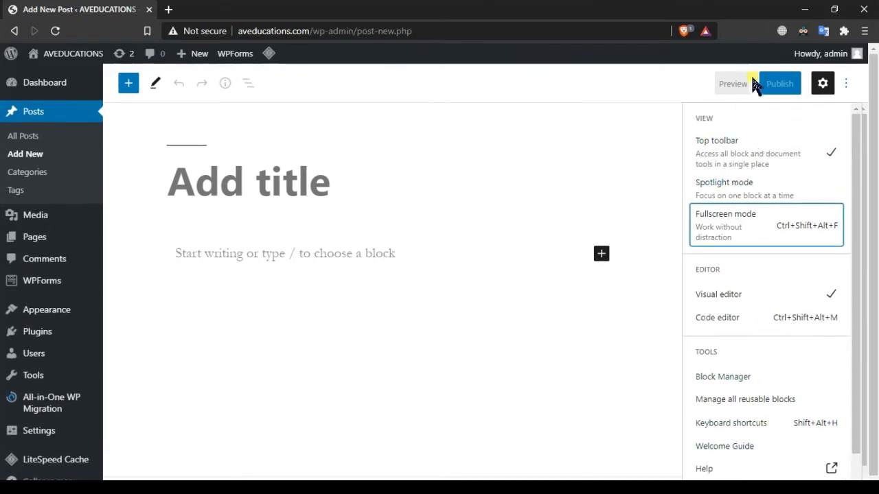
{"action": "left_click", "coordinate": [822, 83]}
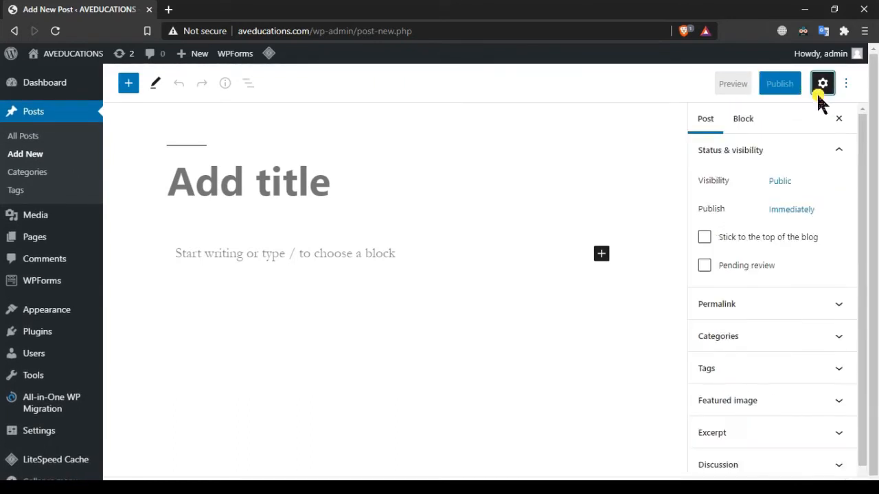
Check the block settings, return to the post settings, and title the post "my first Post".
{"action": "left_click", "coordinate": [743, 121]}
{"action": "left_click", "coordinate": [707, 124]}
{"action": "left_click", "coordinate": [424, 180]}
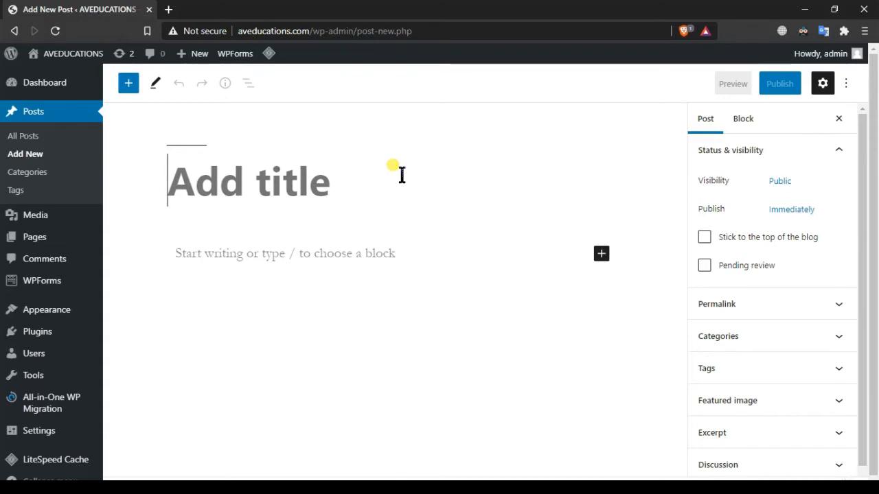
{"action": "type", "text": "my firs"}
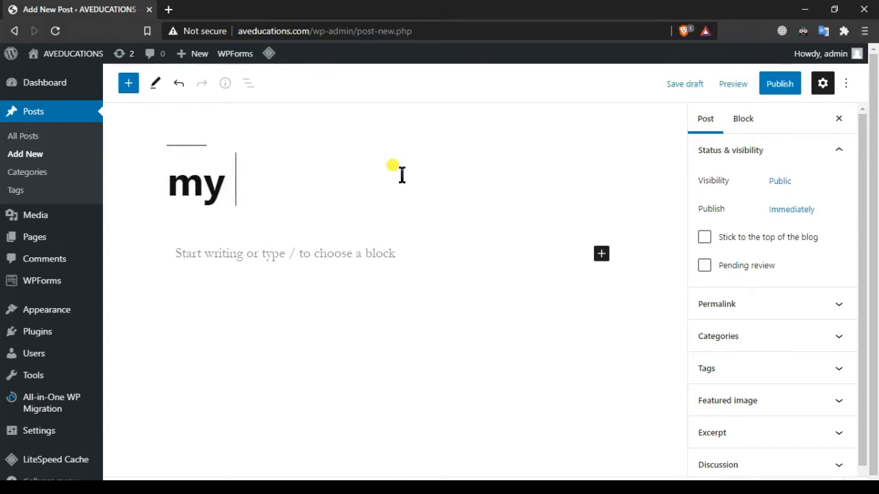
{"action": "key", "text": "BackSpace"}
{"action": "type", "text": "rst "}
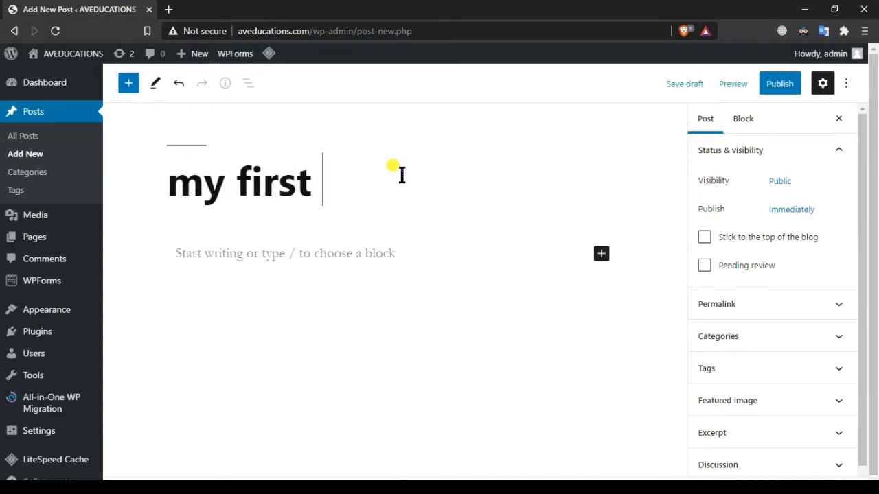
{"action": "type", "text": "Post"}
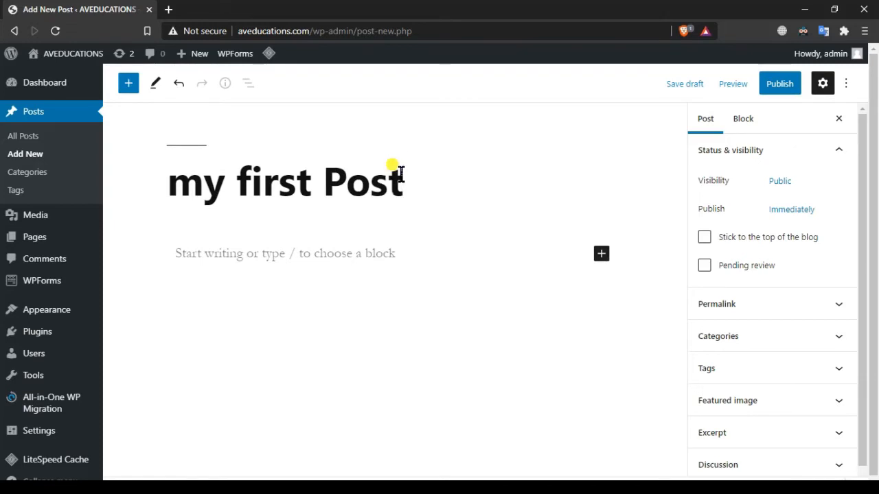
Write "hello world this is my first post." as the first paragraph below the title.
{"action": "left_click", "coordinate": [367, 254]}
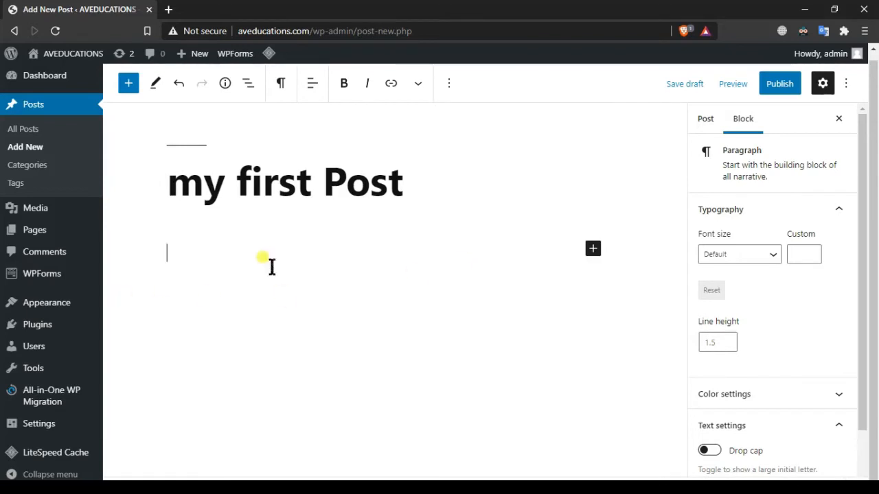
{"action": "type", "text": "h"}
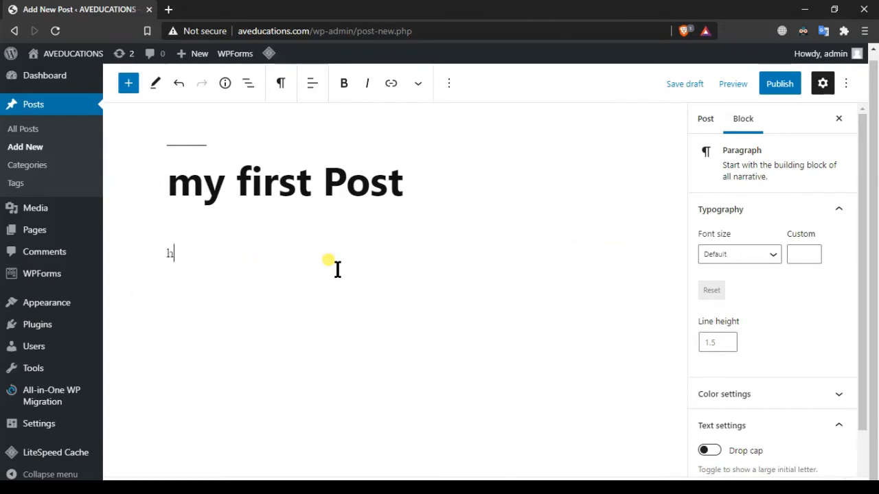
{"action": "type", "text": "ello w"}
{"action": "key", "text": "BackSpace"}
{"action": "type", "text": "wo"}
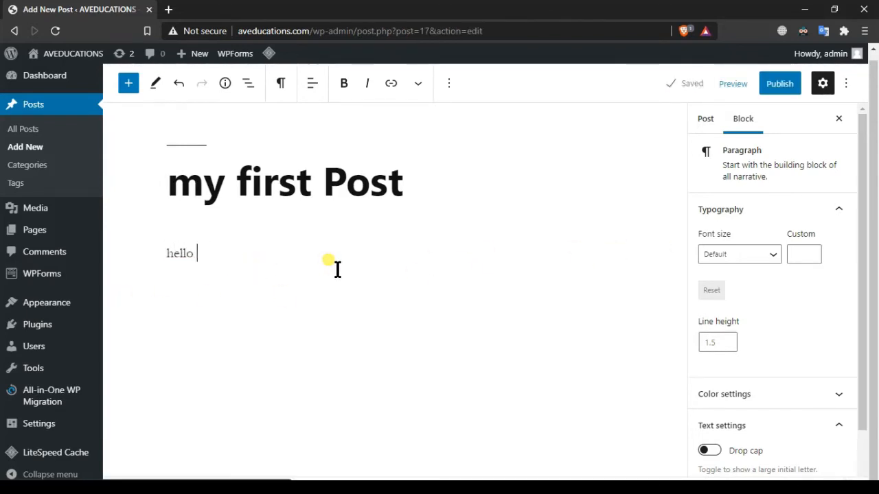
{"action": "type", "text": "rld"}
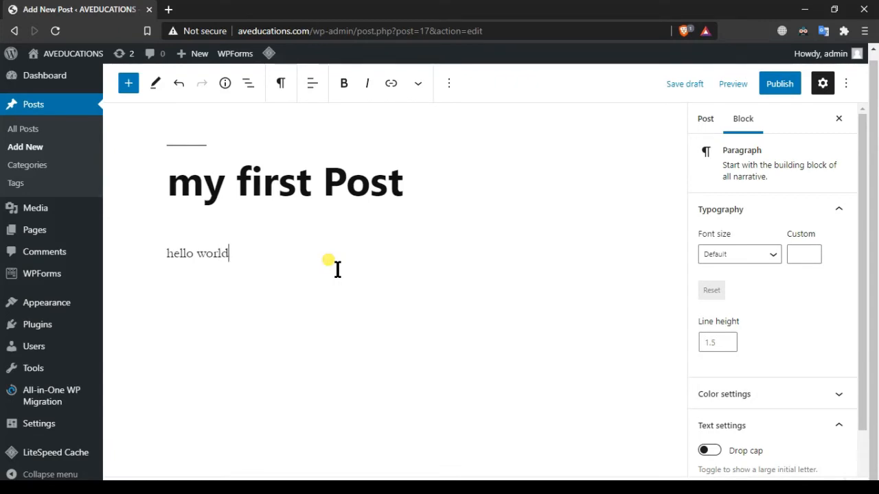
{"action": "type", "text": " tji"}
{"action": "type", "text": "his "}
{"action": "type", "text": "is my first p"}
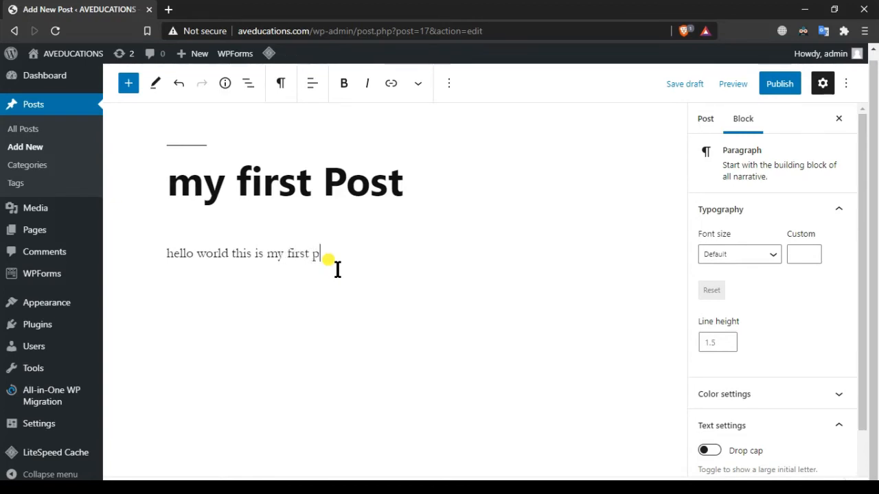
{"action": "type", "text": "ost."}
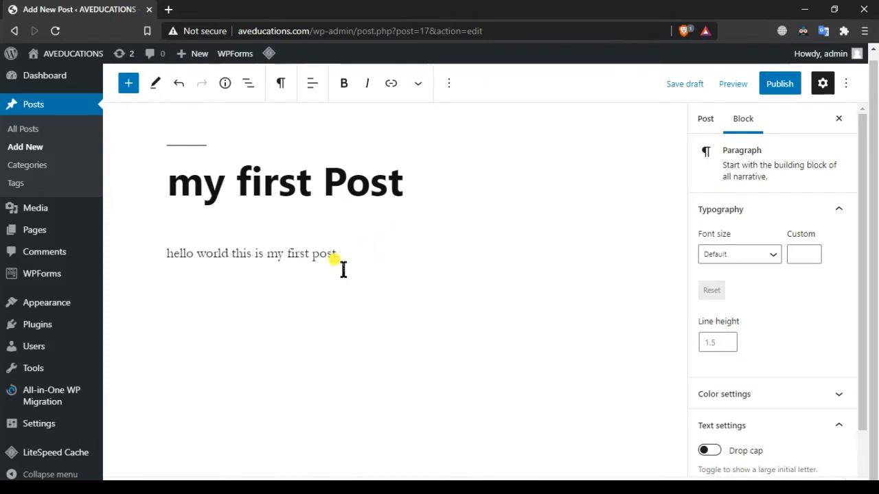
Make the whole paragraph text bold, try italics on it, and remove the italics again.
{"action": "left_click_drag", "start_coordinate": [350, 268], "coordinate": [168, 264]}
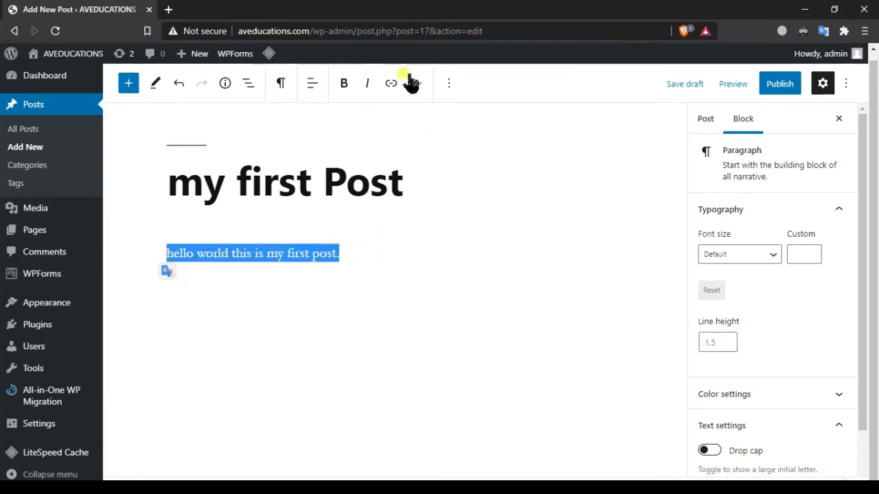
{"action": "left_click", "coordinate": [353, 83]}
{"action": "left_click", "coordinate": [366, 83]}
{"action": "left_click", "coordinate": [366, 83]}
{"action": "left_click", "coordinate": [408, 298]}
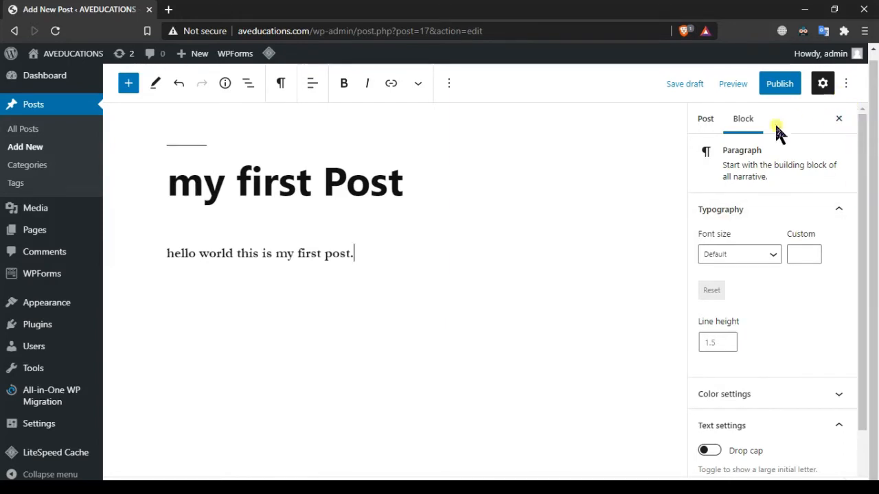
Show the post settings and add two empty paragraphs below the bold sentence.
{"action": "left_click", "coordinate": [706, 119]}
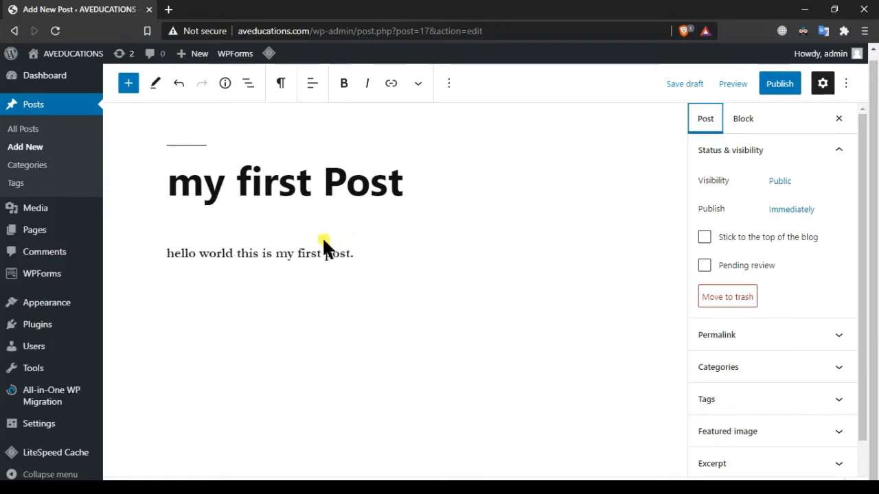
{"action": "left_click", "coordinate": [439, 263]}
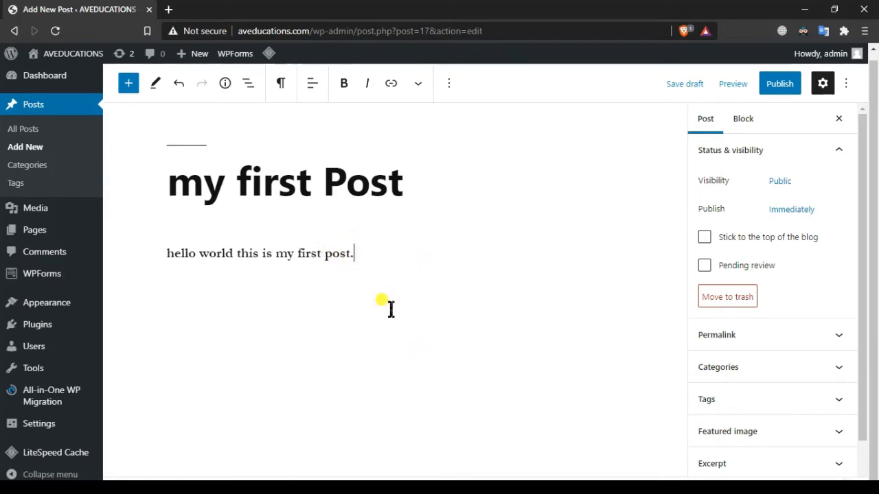
{"action": "key", "text": "Return"}
{"action": "key", "text": "Return"}
{"action": "left_click", "coordinate": [389, 298]}
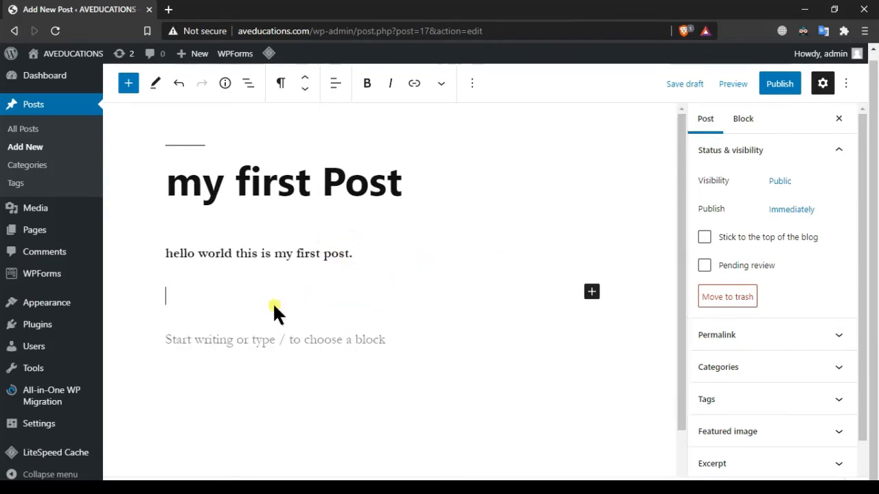
Browse the full block library for the first empty paragraph, examining the text, media, design, widget and embed blocks.
{"action": "left_click", "coordinate": [592, 294]}
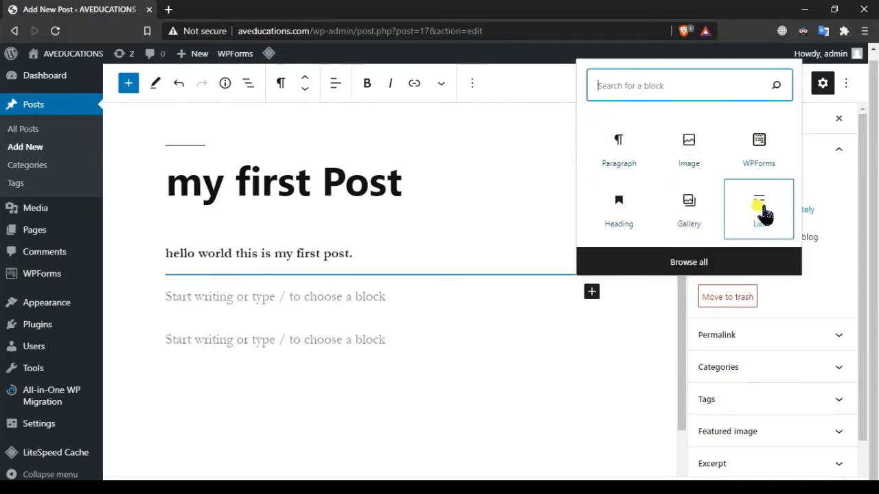
{"action": "left_click", "coordinate": [701, 270]}
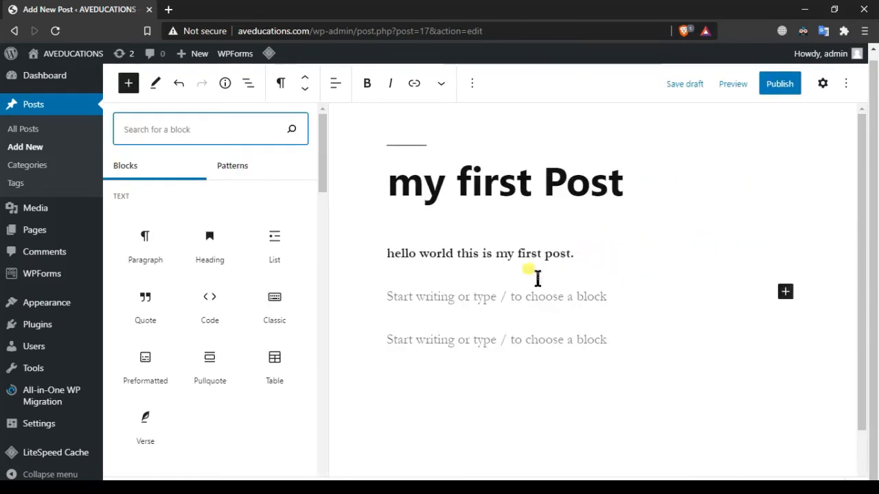
{"action": "scroll", "coordinate": [236, 289], "scroll_direction": "down", "scroll_amount": 5}
{"action": "scroll", "coordinate": [284, 353], "scroll_direction": "down", "scroll_amount": 10}
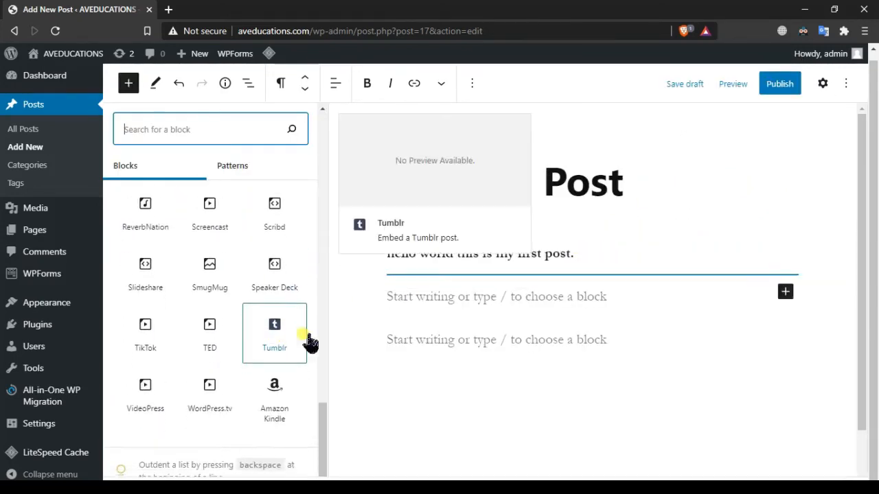
{"action": "scroll", "coordinate": [215, 321], "scroll_direction": "up", "scroll_amount": 5}
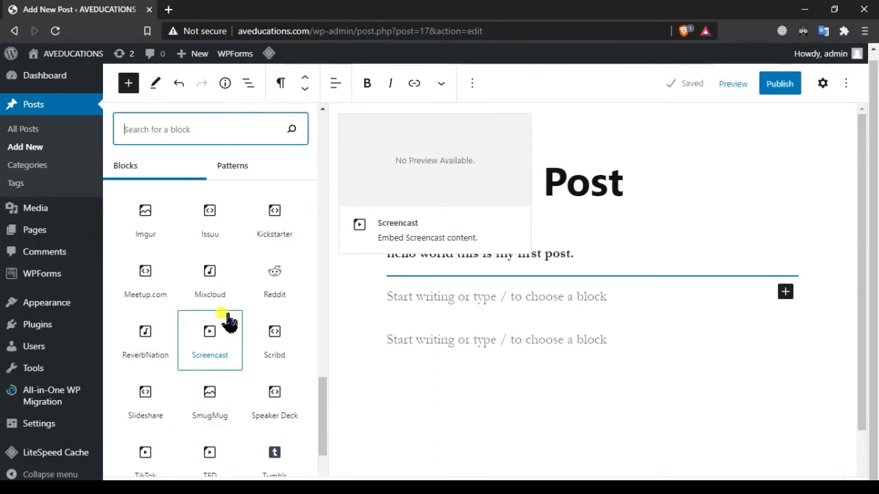
{"action": "scroll", "coordinate": [239, 318], "scroll_direction": "up", "scroll_amount": 4}
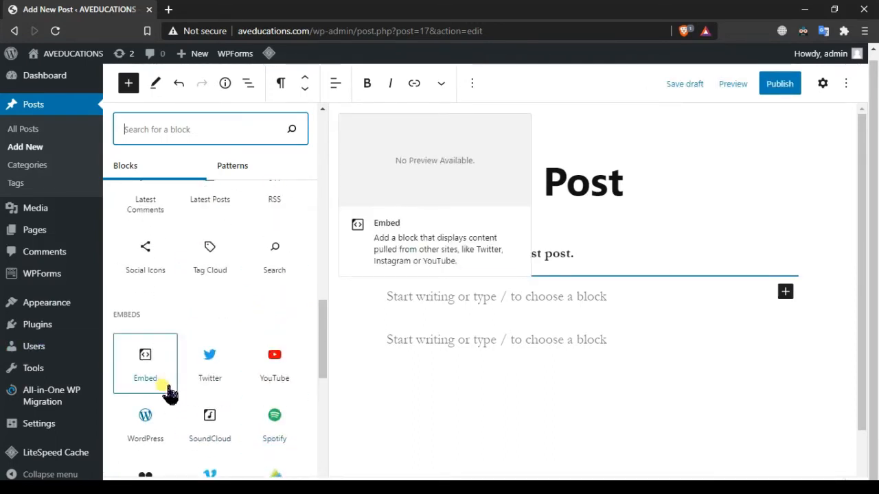
{"action": "scroll", "coordinate": [170, 392], "scroll_direction": "up", "scroll_amount": 2}
{"action": "scroll", "coordinate": [175, 395], "scroll_direction": "down", "scroll_amount": 6}
{"action": "scroll", "coordinate": [173, 388], "scroll_direction": "up", "scroll_amount": 10}
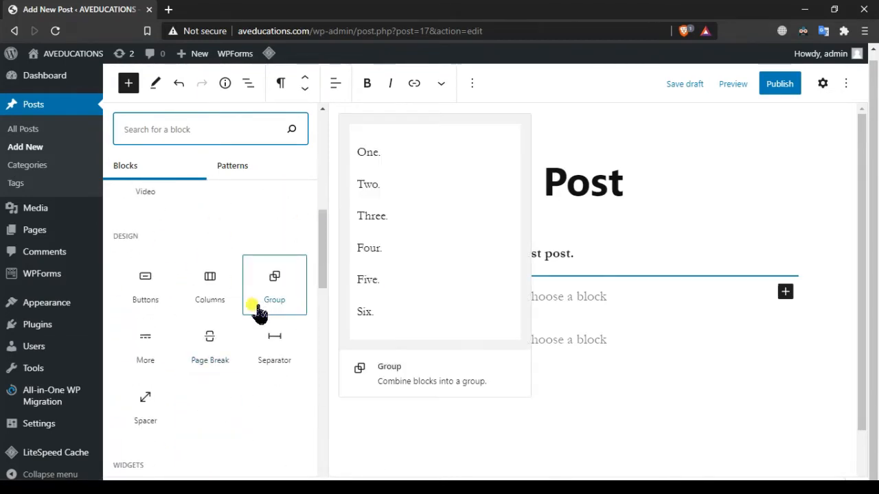
{"action": "scroll", "coordinate": [230, 362], "scroll_direction": "up", "scroll_amount": 1}
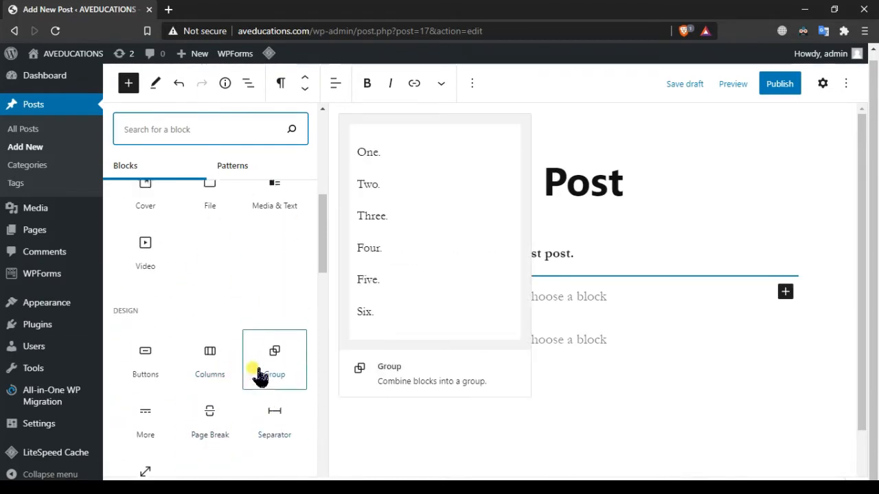
{"action": "scroll", "coordinate": [253, 364], "scroll_direction": "up", "scroll_amount": 7}
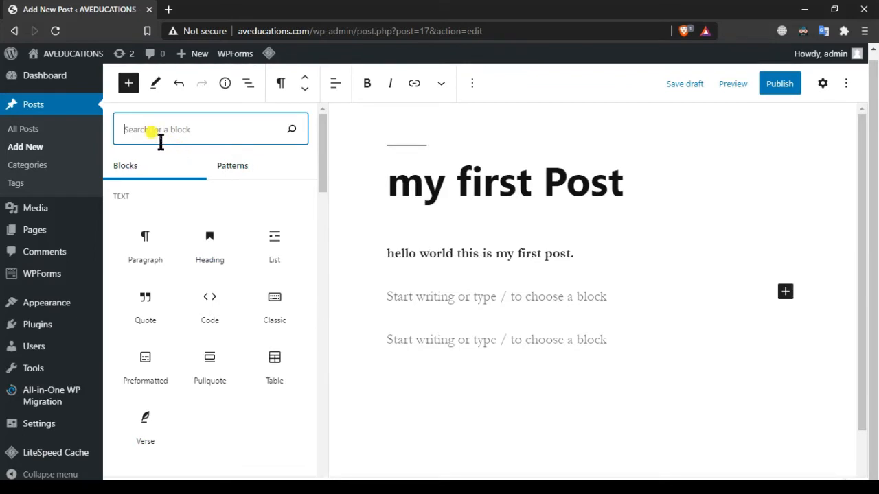
Search the blocks for "ima", insert an Image block below the bold sentence, and fill it with the Hello World picture from the media library.
{"action": "type", "text": "ima"}
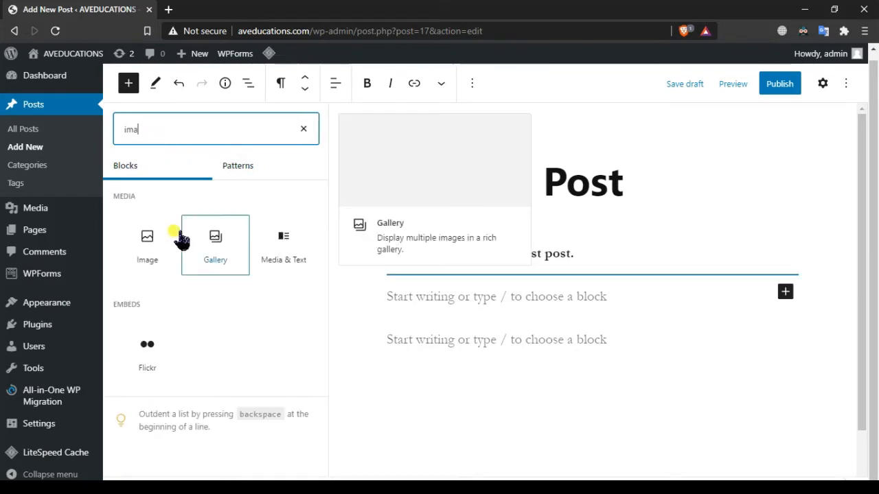
{"action": "left_click", "coordinate": [158, 246]}
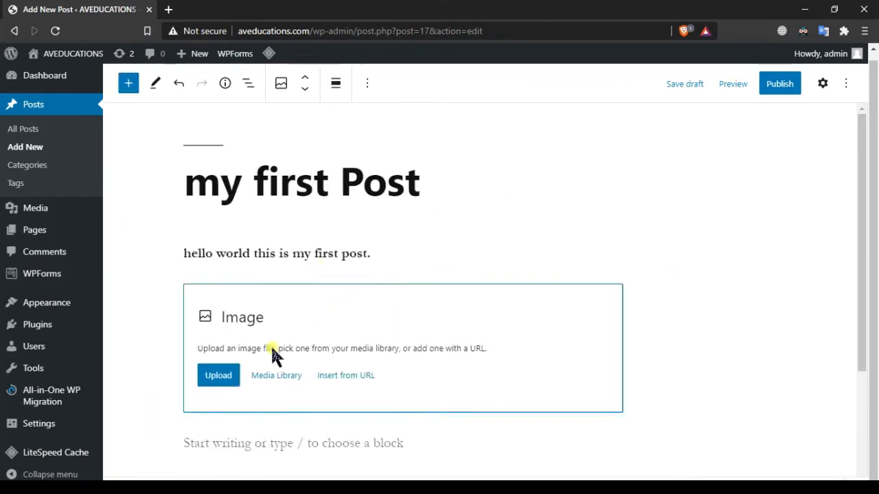
{"action": "left_click", "coordinate": [279, 378]}
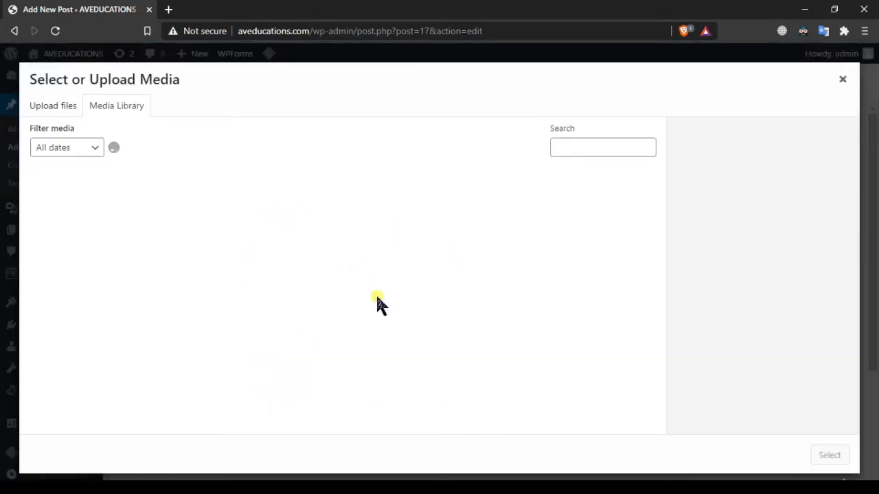
{"action": "left_click", "coordinate": [60, 245]}
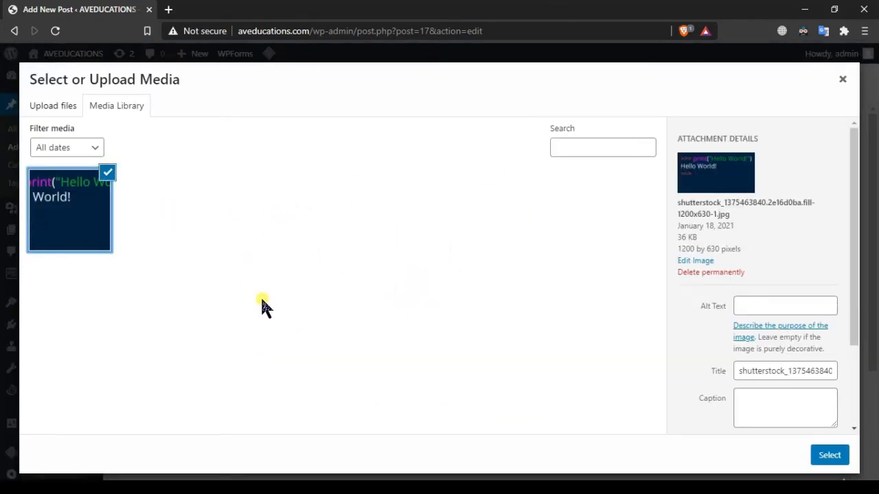
{"action": "left_click", "coordinate": [834, 453]}
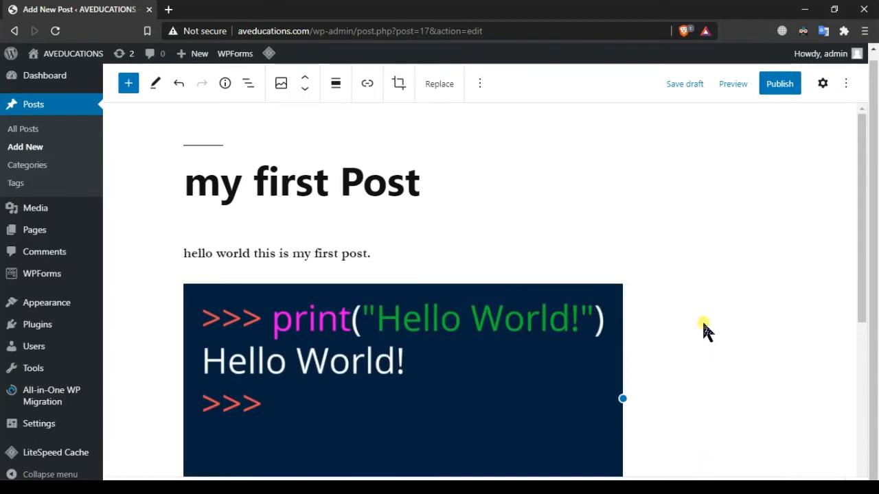
{"action": "scroll", "coordinate": [706, 332], "scroll_direction": "down", "scroll_amount": 2}
{"action": "scroll", "coordinate": [673, 304], "scroll_direction": "up", "scroll_amount": 2}
{"action": "scroll", "coordinate": [247, 216], "scroll_direction": "down", "scroll_amount": 2}
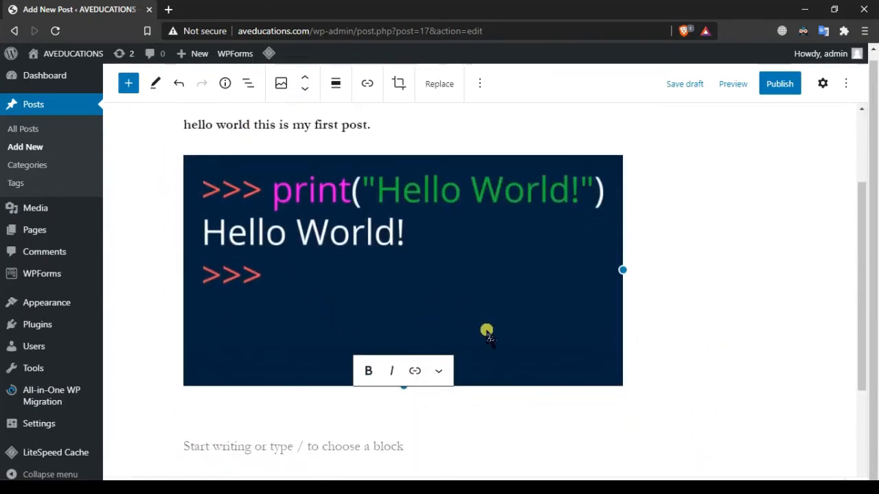
{"action": "scroll", "coordinate": [489, 332], "scroll_direction": "up", "scroll_amount": 2}
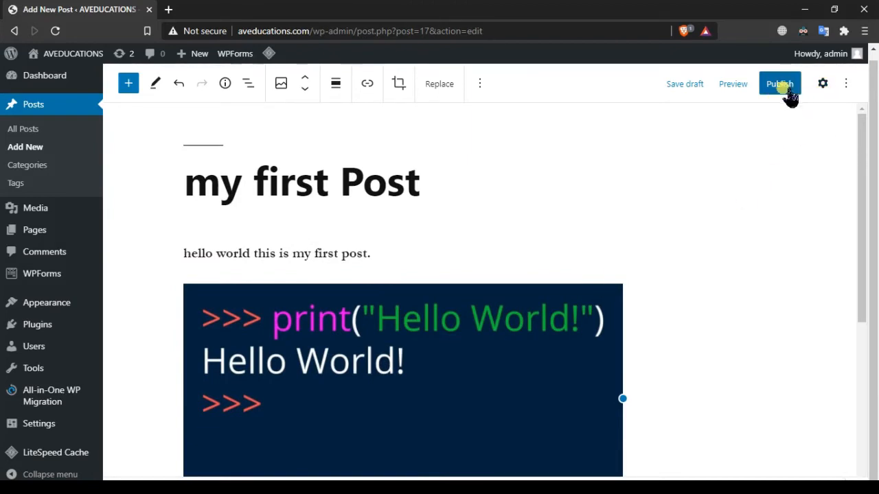
Check the image block's settings, return to the post settings, and show the post's permalink.
{"action": "left_click", "coordinate": [822, 85]}
{"action": "scroll", "coordinate": [756, 309], "scroll_direction": "down", "scroll_amount": 4}
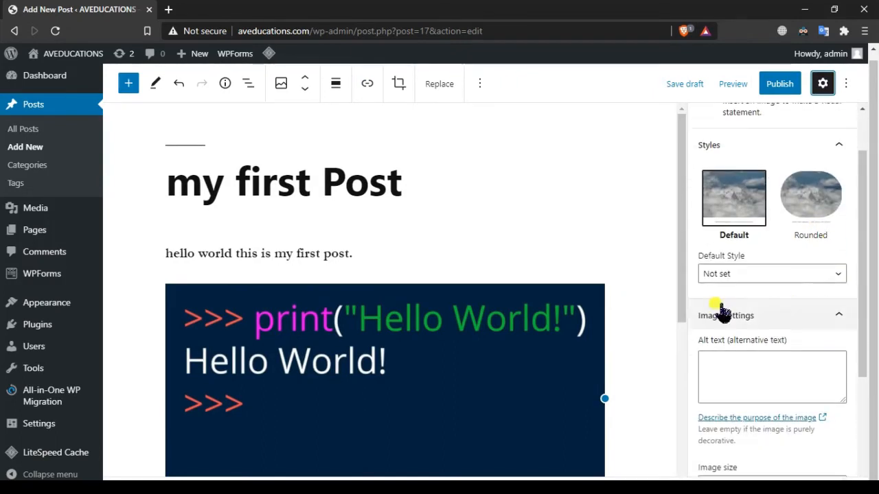
{"action": "scroll", "coordinate": [790, 226], "scroll_direction": "up", "scroll_amount": 5}
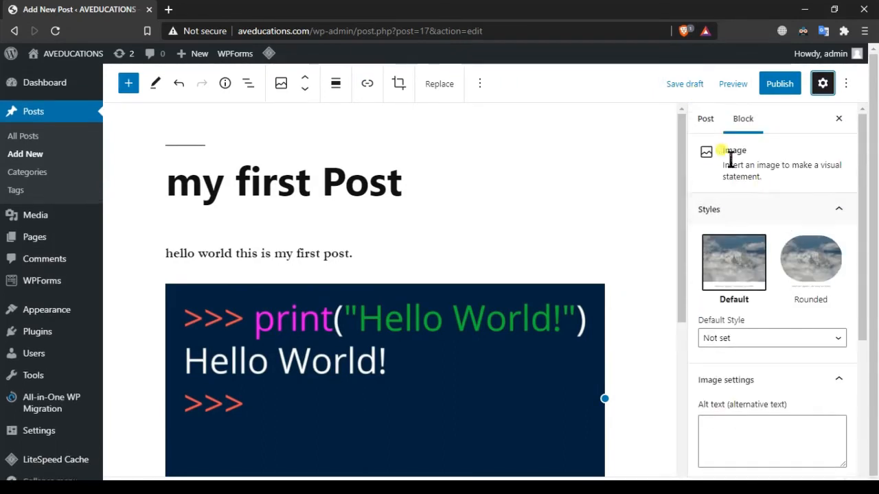
{"action": "left_click", "coordinate": [707, 120]}
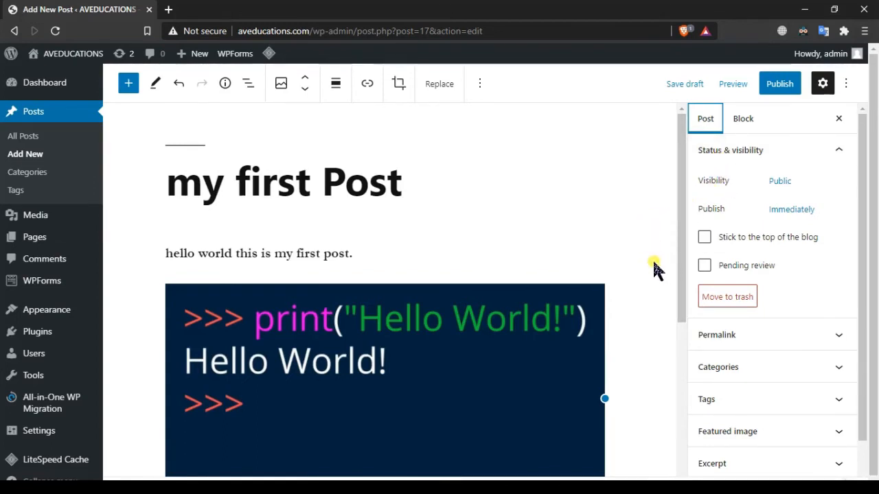
{"action": "scroll", "coordinate": [654, 269], "scroll_direction": "down", "scroll_amount": 2}
{"action": "left_click", "coordinate": [787, 337]}
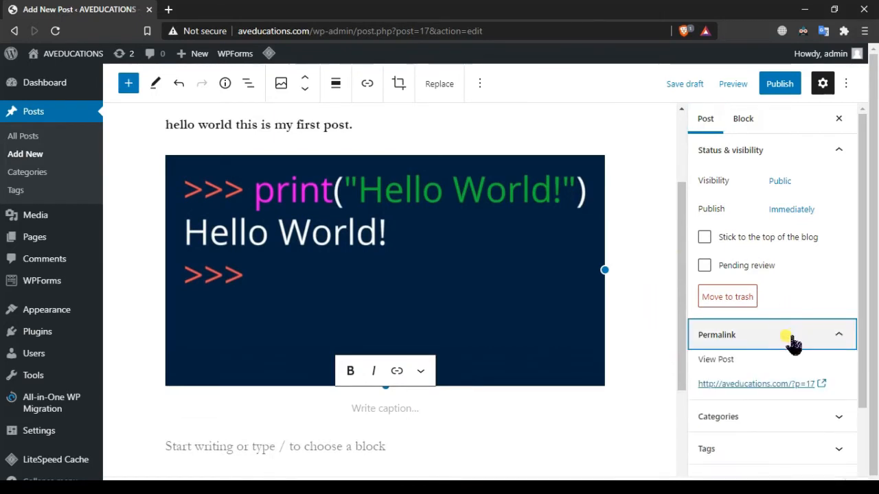
{"action": "scroll", "coordinate": [793, 343], "scroll_direction": "down", "scroll_amount": 2}
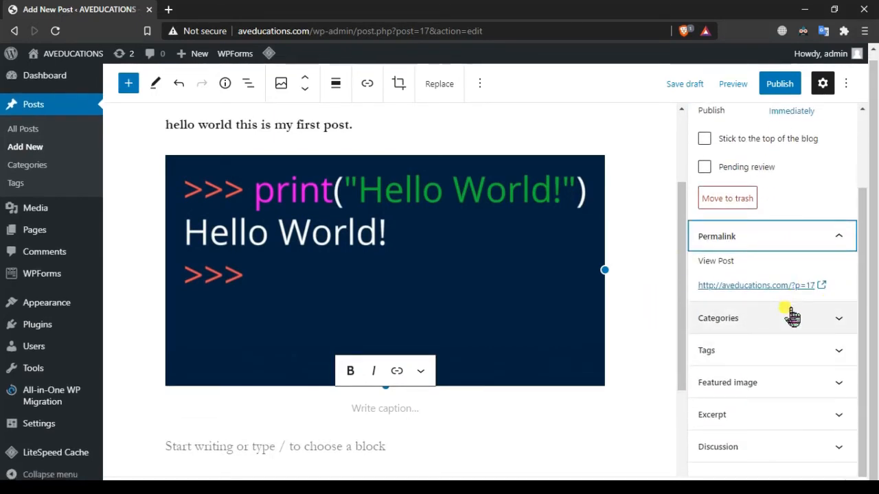
Create a new category named "First Post" for the post, without a parent category.
{"action": "left_click", "coordinate": [793, 316]}
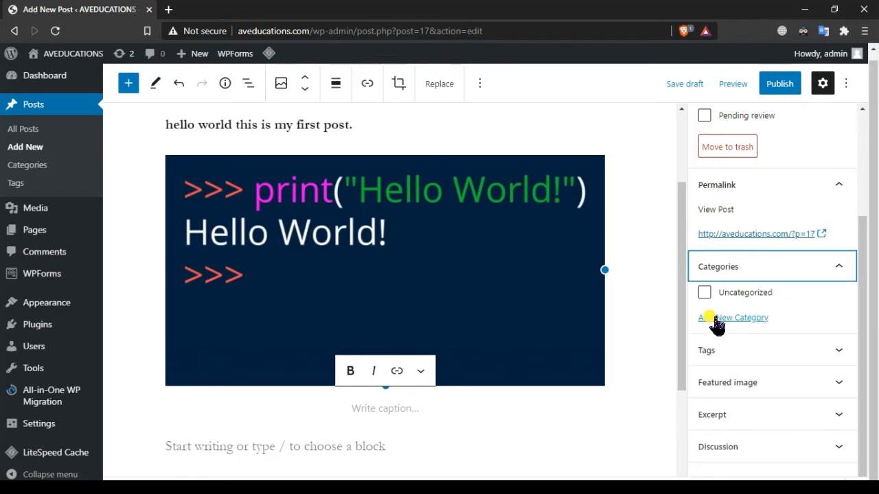
{"action": "left_click", "coordinate": [714, 320]}
{"action": "scroll", "coordinate": [751, 284], "scroll_direction": "down", "scroll_amount": 3}
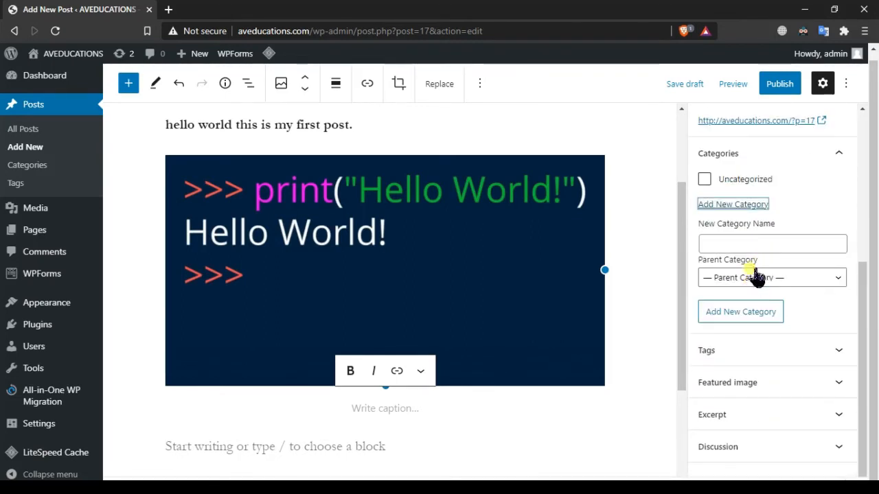
{"action": "left_click", "coordinate": [748, 252]}
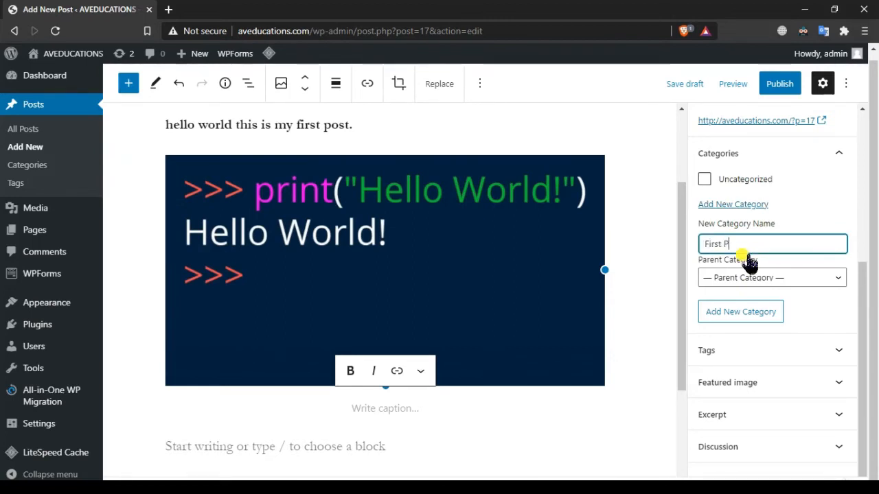
{"action": "left_click", "coordinate": [766, 278]}
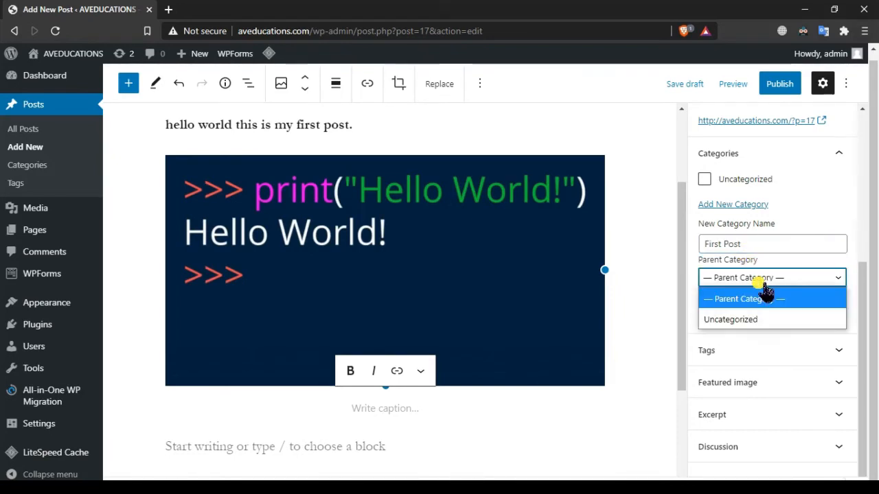
{"action": "left_click", "coordinate": [768, 286]}
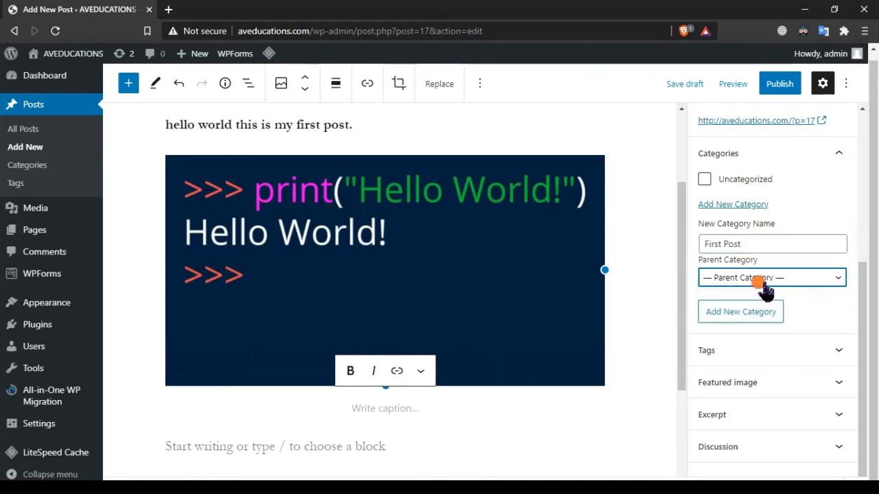
{"action": "left_click", "coordinate": [742, 323]}
Add a second category named "First Post first" with "First Post" as its parent category.
{"action": "left_click", "coordinate": [740, 265]}
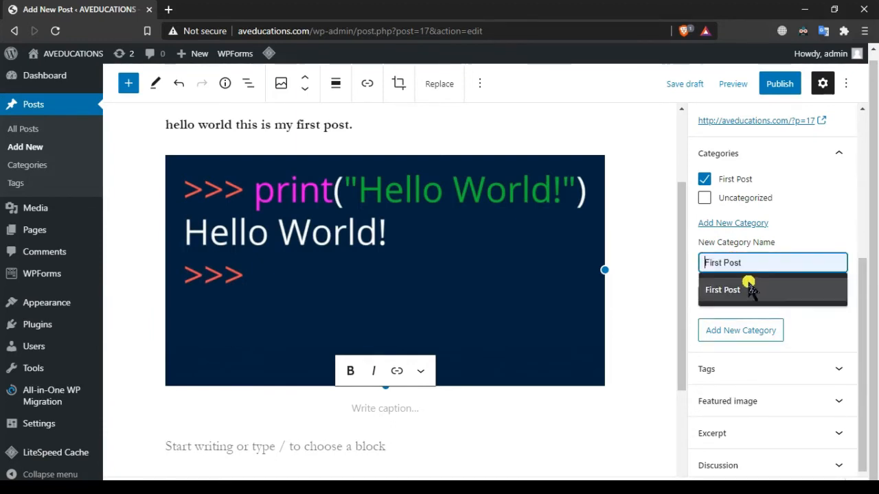
{"action": "left_click", "coordinate": [747, 287]}
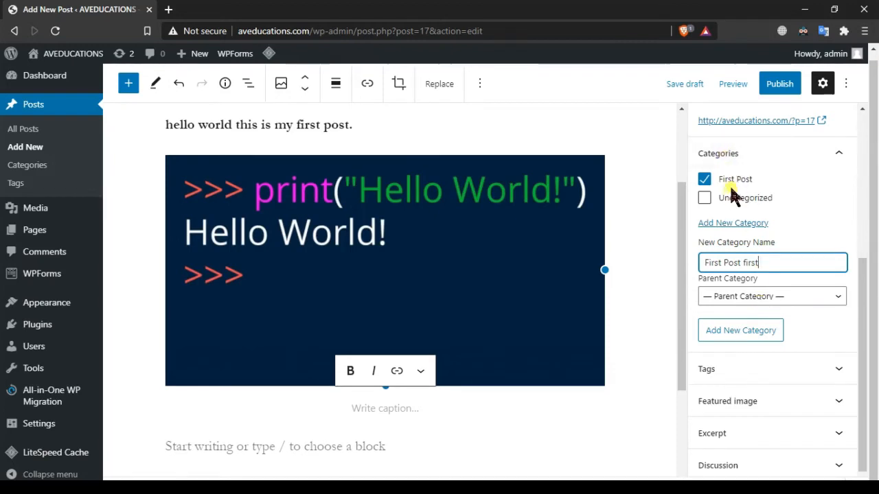
{"action": "left_click", "coordinate": [754, 299]}
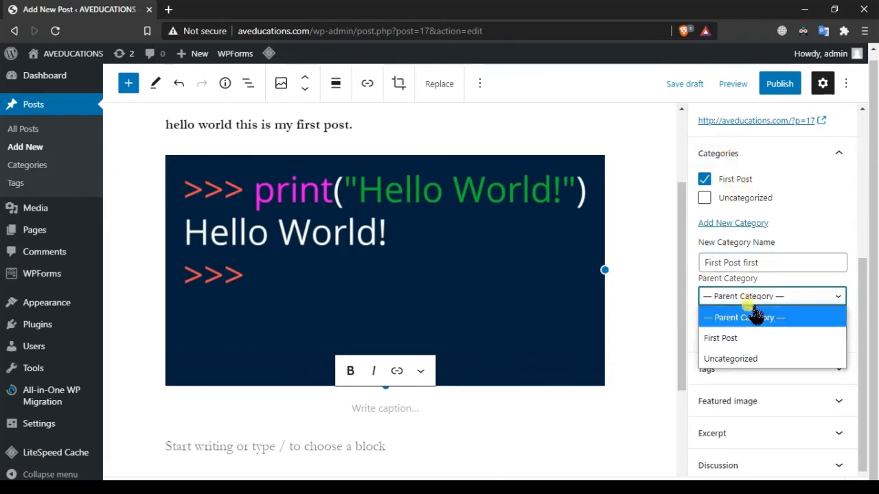
{"action": "left_click", "coordinate": [762, 338]}
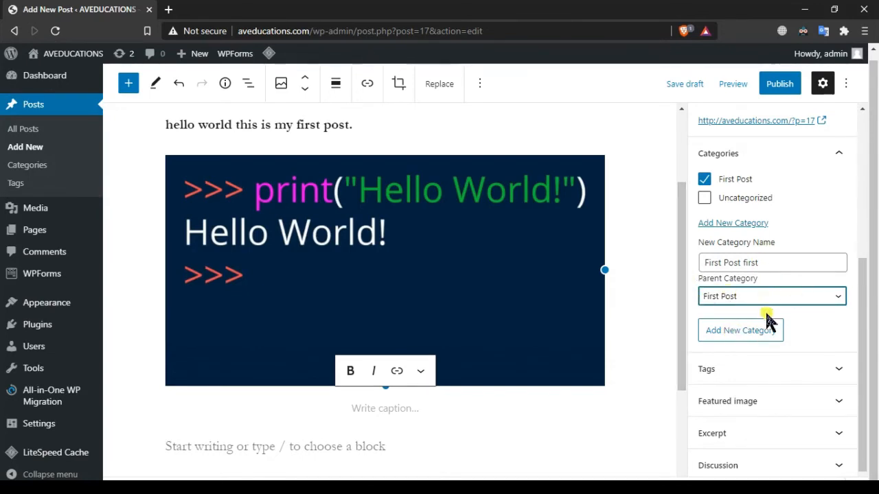
{"action": "left_click", "coordinate": [763, 336]}
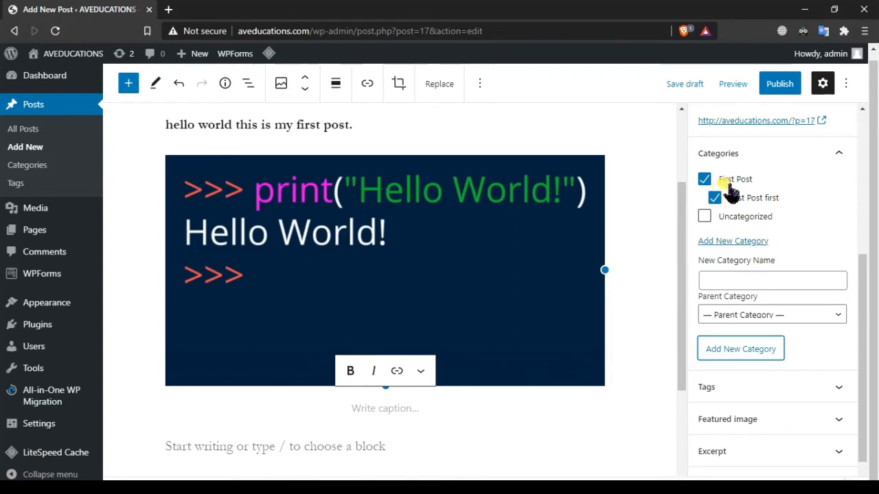
Show the post's tag settings, enter "fi" as new tag text, and expand the featured image setting.
{"action": "scroll", "coordinate": [584, 361], "scroll_direction": "down", "scroll_amount": 3}
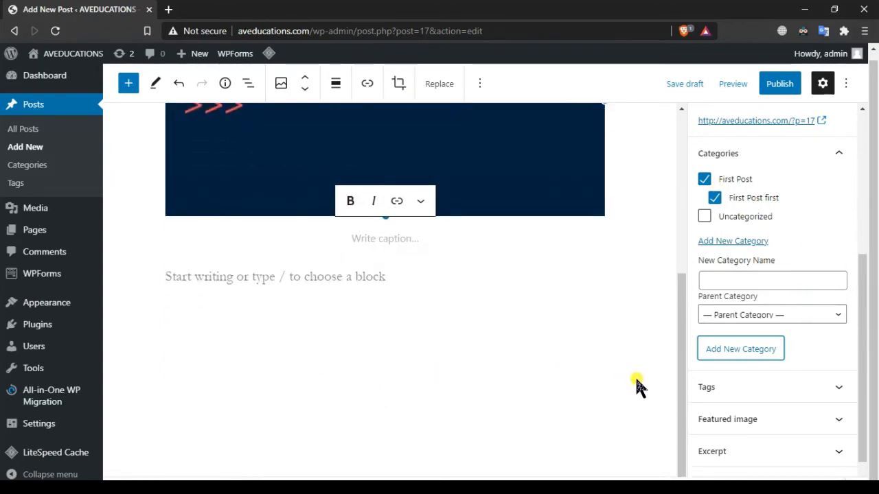
{"action": "left_click", "coordinate": [821, 388]}
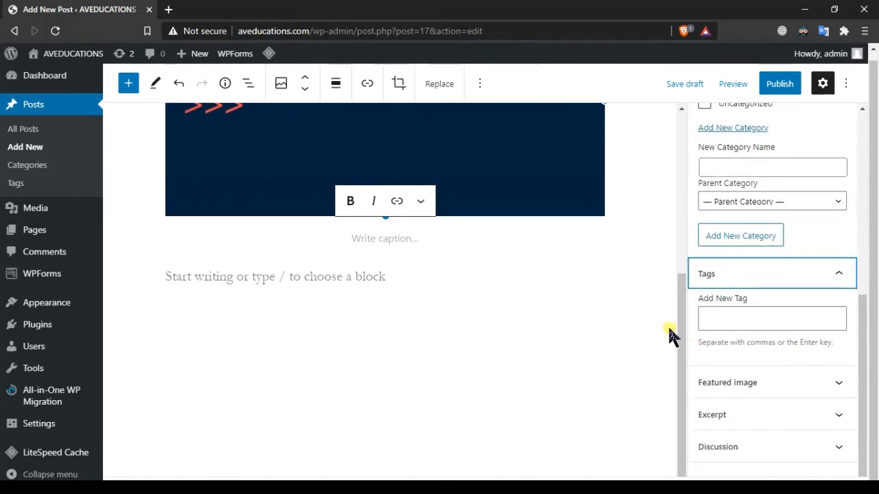
{"action": "scroll", "coordinate": [671, 343], "scroll_direction": "up", "scroll_amount": 5}
{"action": "left_click", "coordinate": [743, 321]}
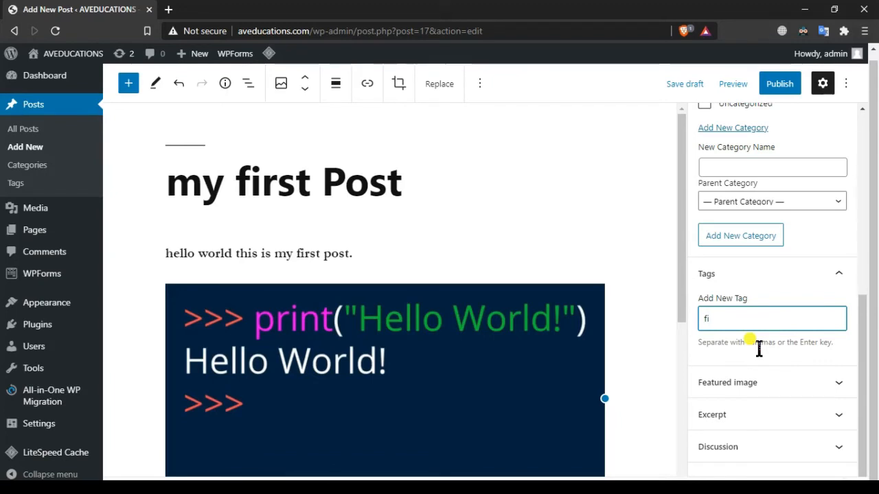
{"action": "scroll", "coordinate": [739, 363], "scroll_direction": "up", "scroll_amount": 2}
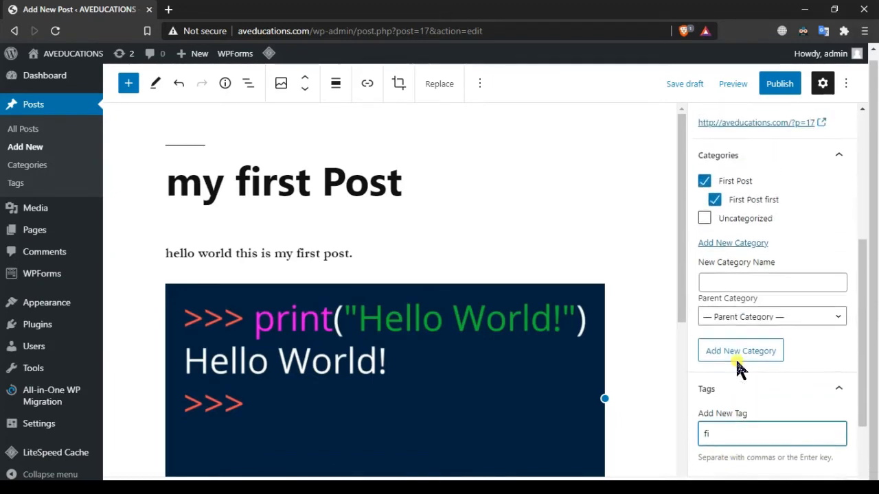
{"action": "scroll", "coordinate": [744, 371], "scroll_direction": "down", "scroll_amount": 1}
{"action": "scroll", "coordinate": [755, 357], "scroll_direction": "up", "scroll_amount": 2}
{"action": "scroll", "coordinate": [762, 343], "scroll_direction": "down", "scroll_amount": 4}
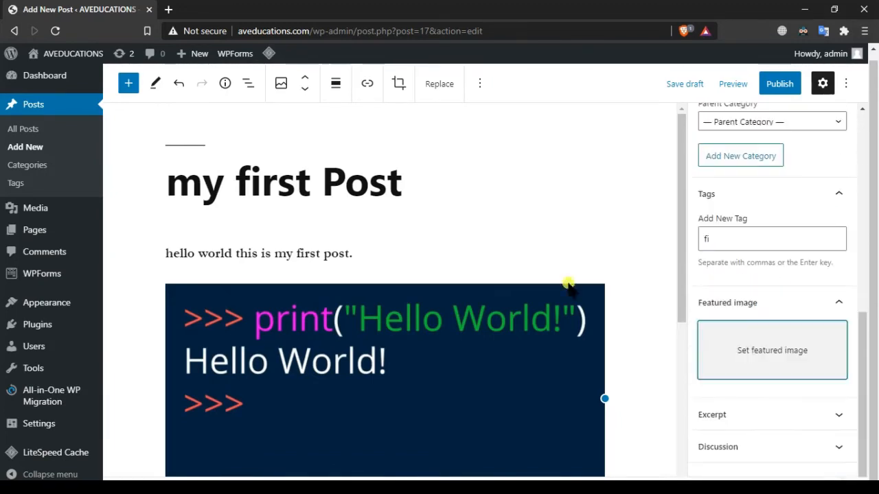
Add the tag "first post" to the post.
{"action": "scroll", "coordinate": [545, 287], "scroll_direction": "down", "scroll_amount": 1}
{"action": "scroll", "coordinate": [566, 381], "scroll_direction": "up", "scroll_amount": 1}
{"action": "scroll", "coordinate": [534, 402], "scroll_direction": "down", "scroll_amount": 4}
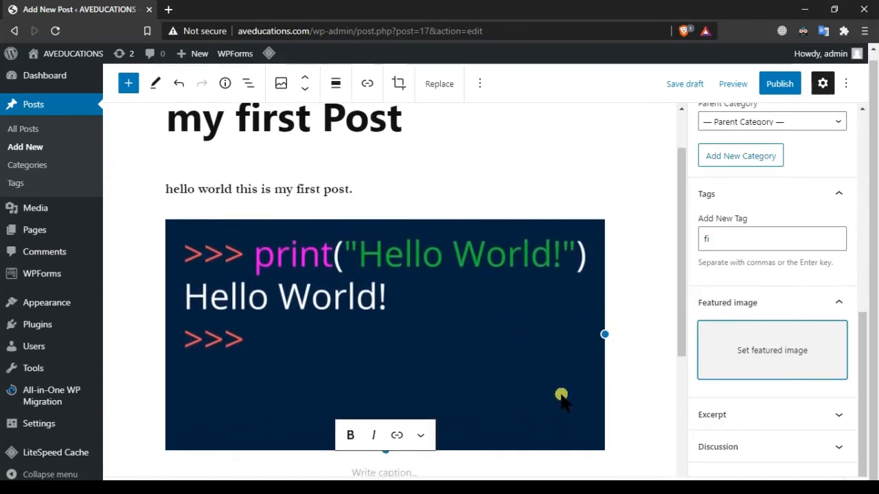
{"action": "scroll", "coordinate": [572, 308], "scroll_direction": "up", "scroll_amount": 1}
{"action": "scroll", "coordinate": [592, 346], "scroll_direction": "up", "scroll_amount": 2}
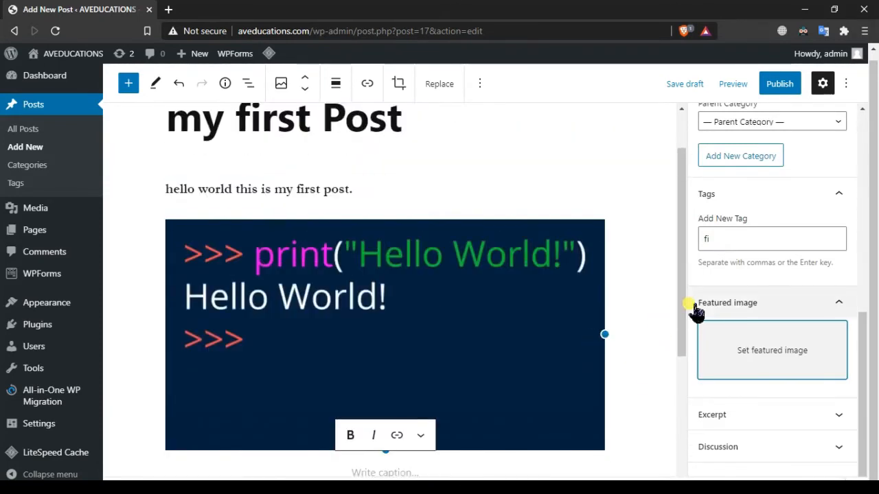
{"action": "scroll", "coordinate": [680, 282], "scroll_direction": "up", "scroll_amount": 1}
{"action": "scroll", "coordinate": [807, 291], "scroll_direction": "down", "scroll_amount": 3}
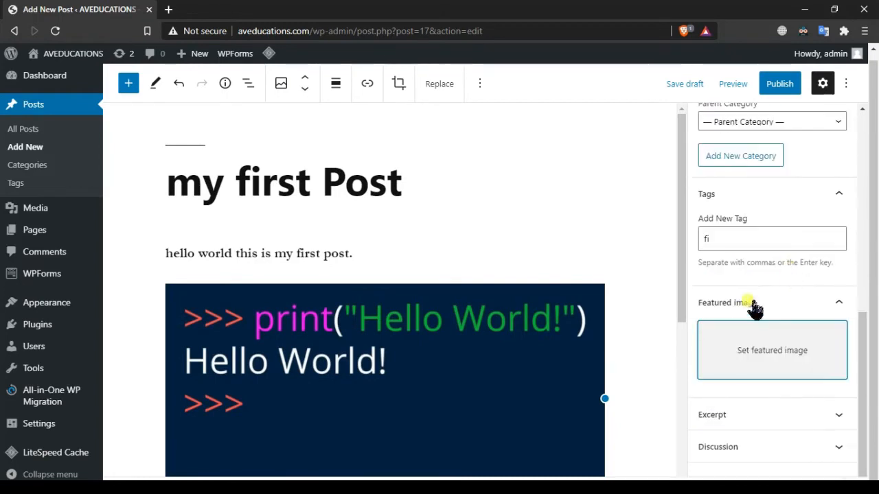
{"action": "left_click", "coordinate": [755, 239]}
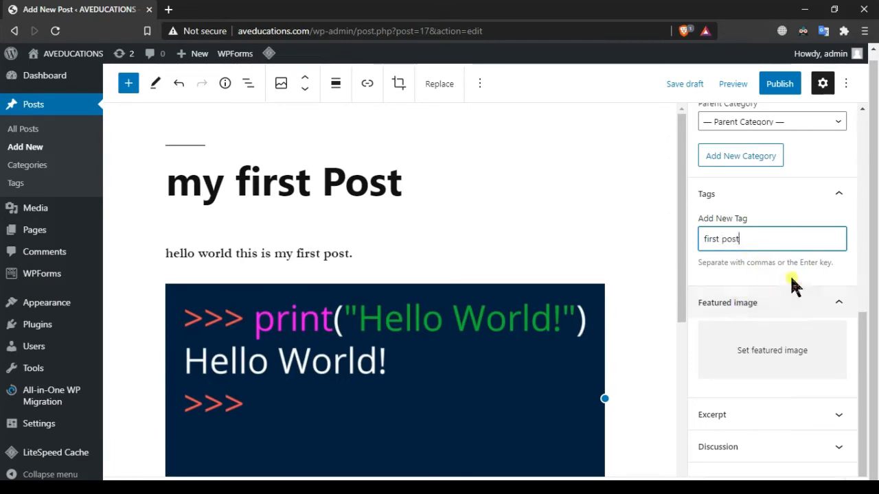
{"action": "key", "text": "Return"}
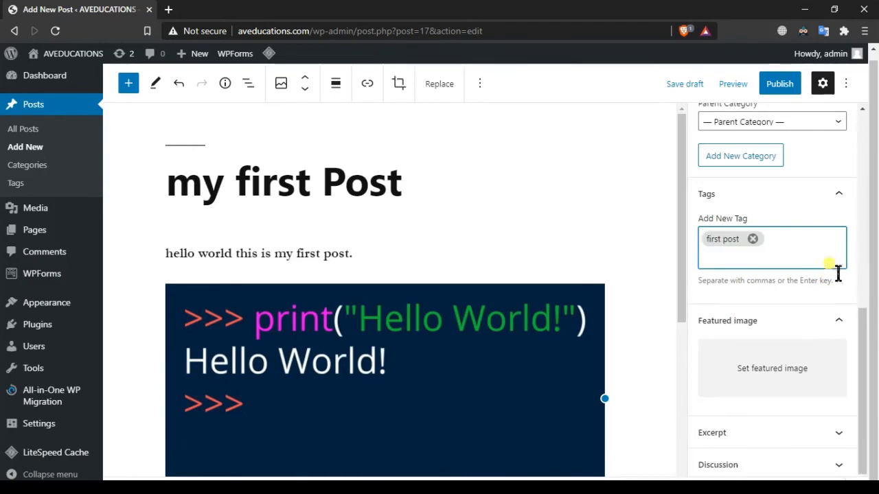
{"action": "scroll", "coordinate": [780, 255], "scroll_direction": "down", "scroll_amount": 1}
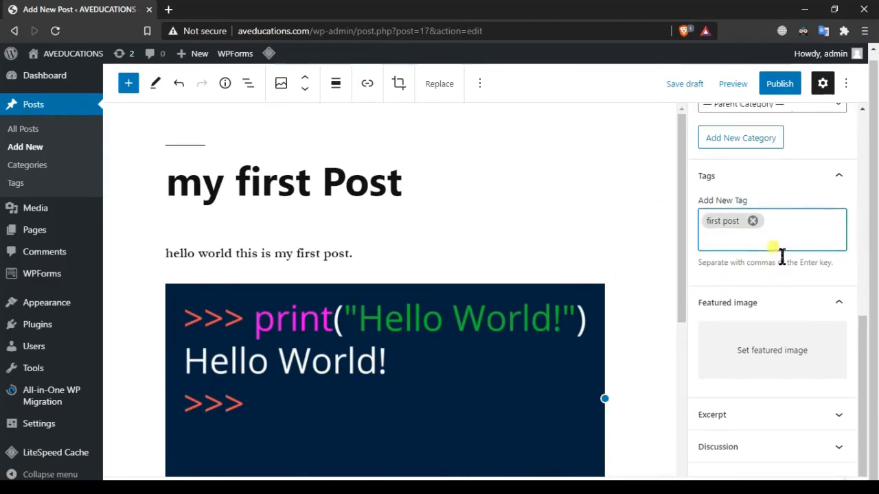
{"action": "left_click", "coordinate": [773, 352]}
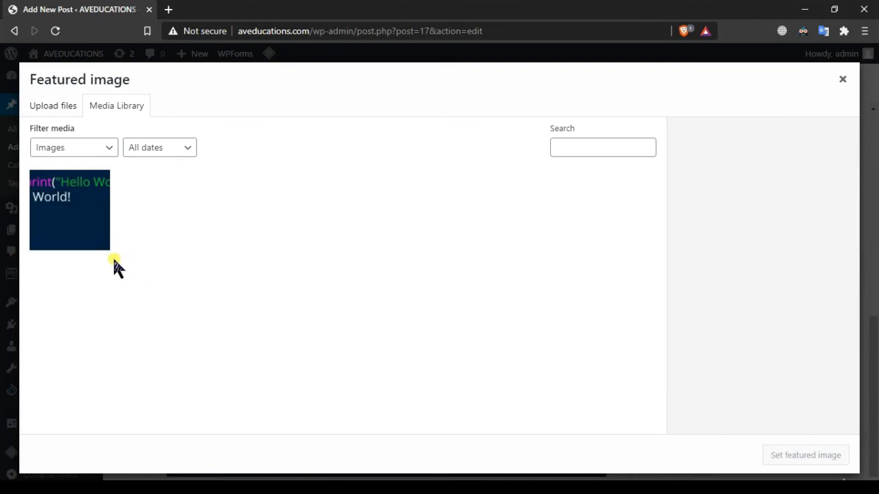
{"action": "left_click", "coordinate": [79, 240]}
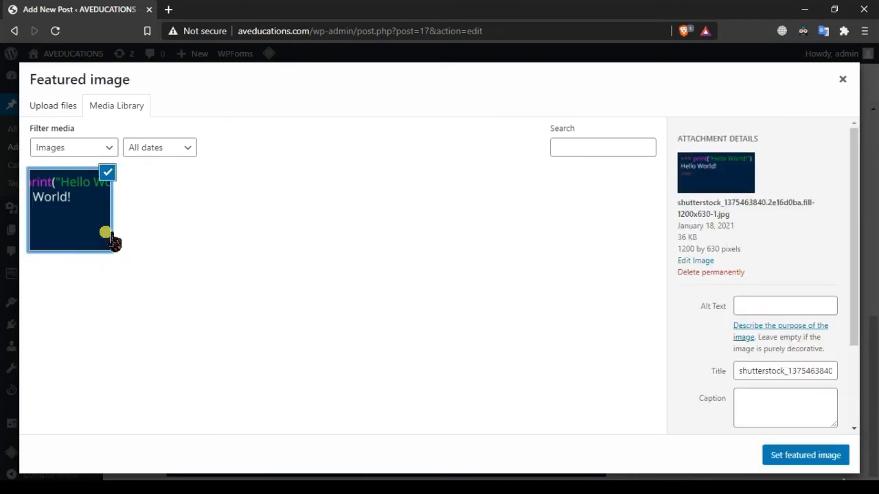
{"action": "left_click", "coordinate": [843, 80]}
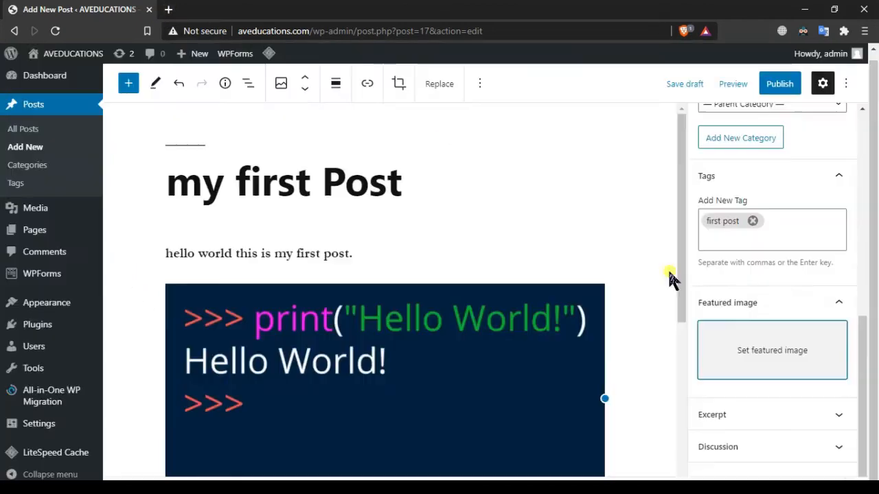
{"action": "left_click", "coordinate": [779, 83]}
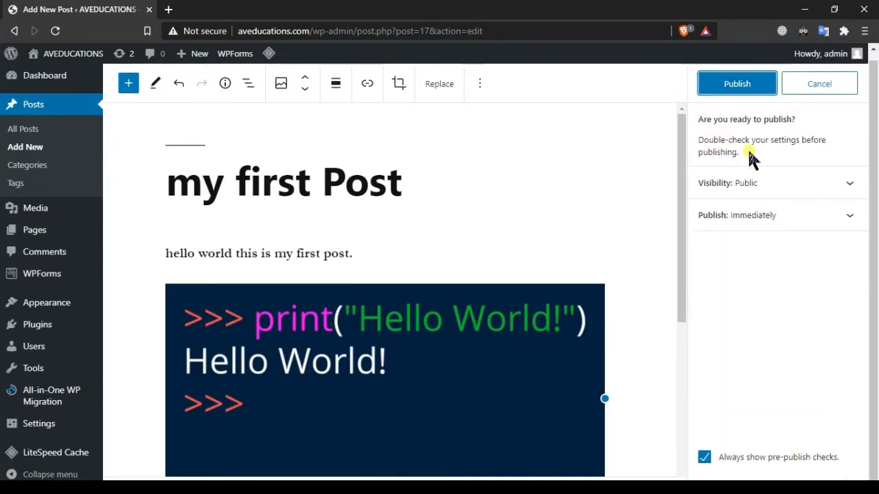
{"action": "left_click", "coordinate": [817, 86]}
{"action": "scroll", "coordinate": [741, 237], "scroll_direction": "up", "scroll_amount": 1}
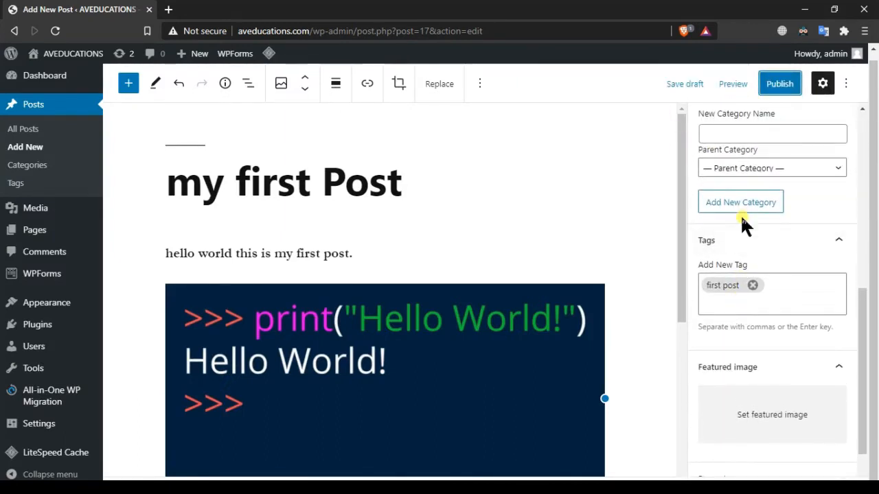
Save the post as a draft and open the public site aveducations.com in a new browser tab.
{"action": "left_click", "coordinate": [690, 88]}
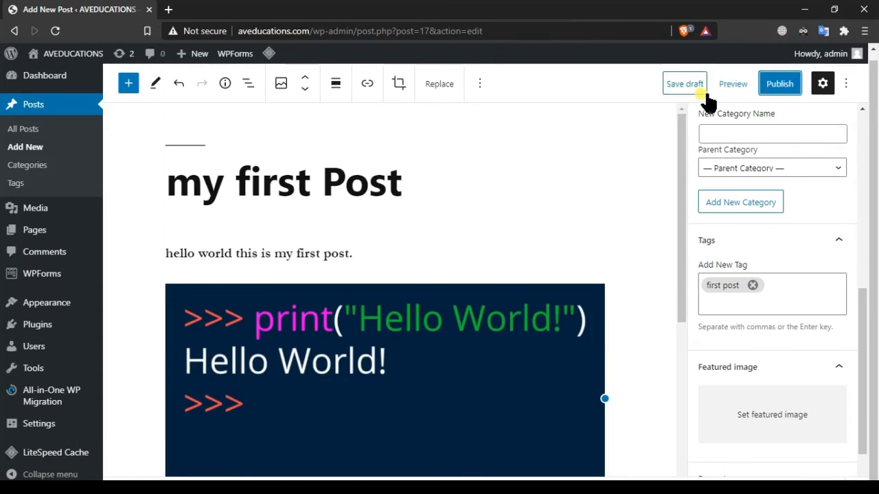
{"action": "left_click", "coordinate": [700, 90]}
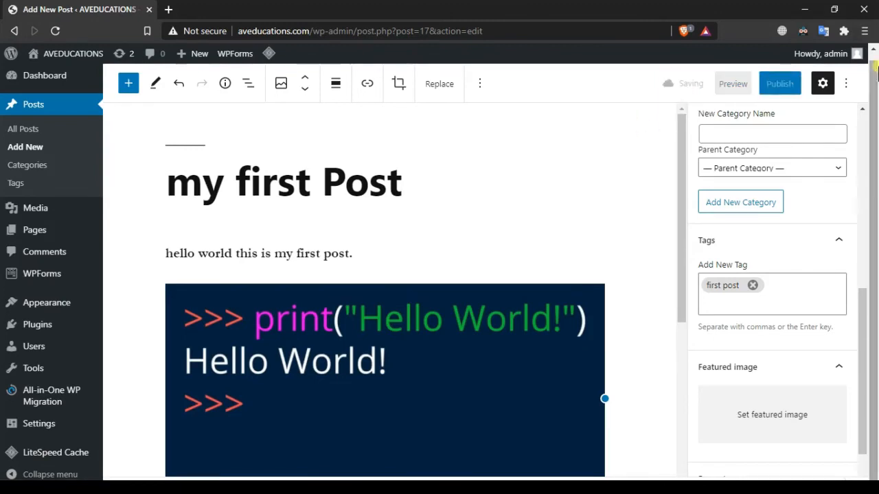
{"action": "left_click", "coordinate": [168, 10]}
{"action": "type", "text": "aveducations.com"}
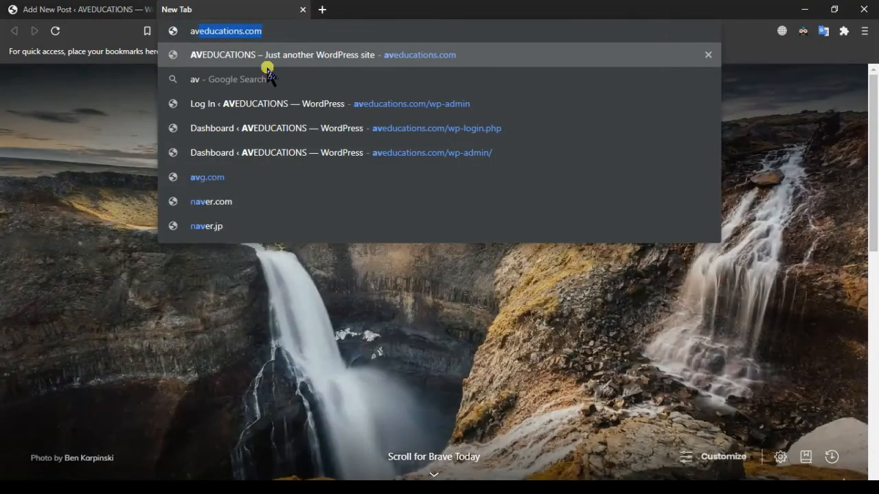
{"action": "left_click", "coordinate": [275, 62]}
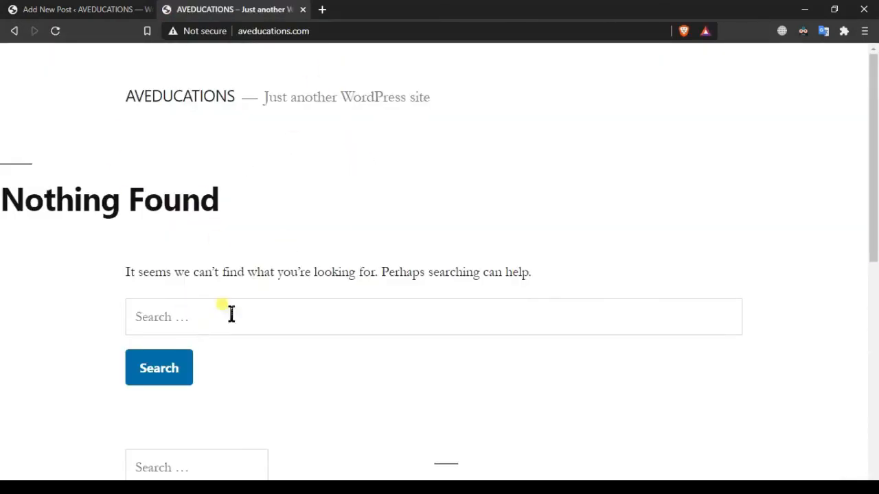
Return to the admin, list only the draft posts, and check the site's public homepage again.
{"action": "left_click", "coordinate": [83, 10]}
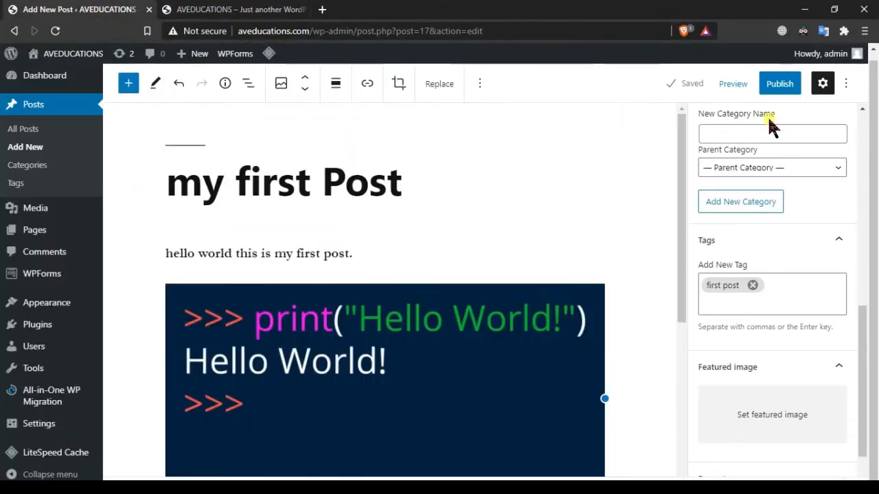
{"action": "left_click", "coordinate": [66, 128]}
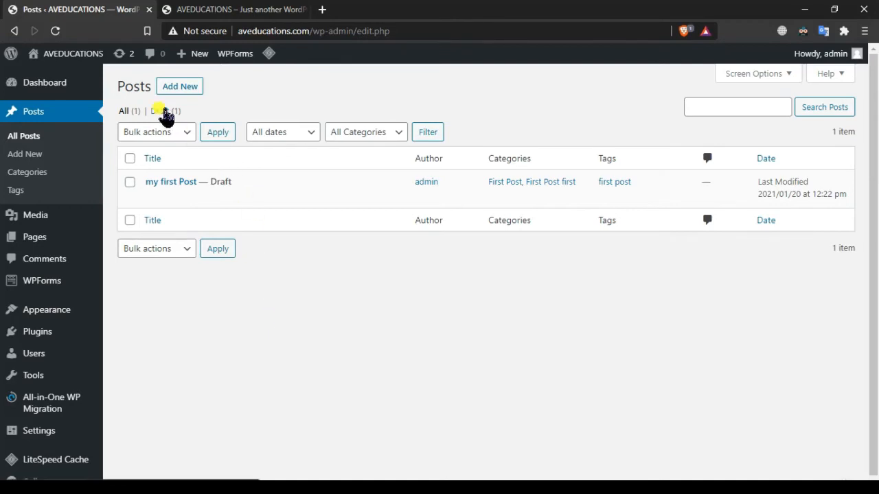
{"action": "left_click", "coordinate": [164, 112]}
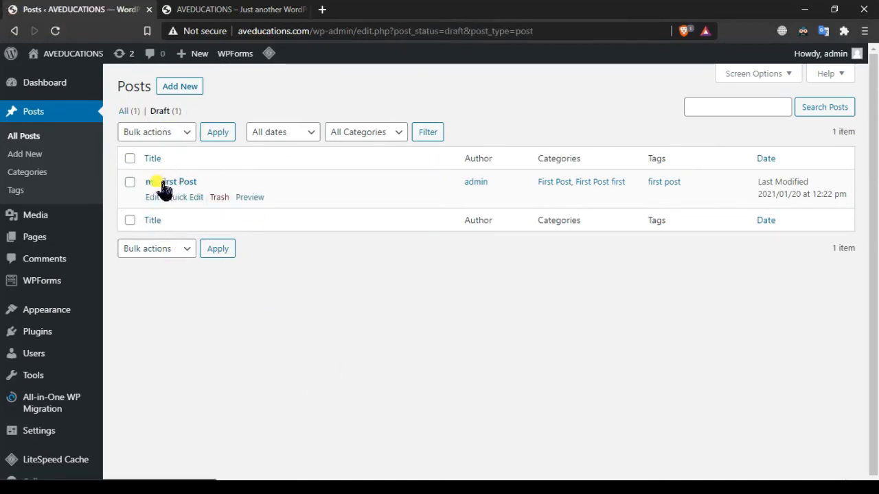
{"action": "left_click", "coordinate": [289, 10]}
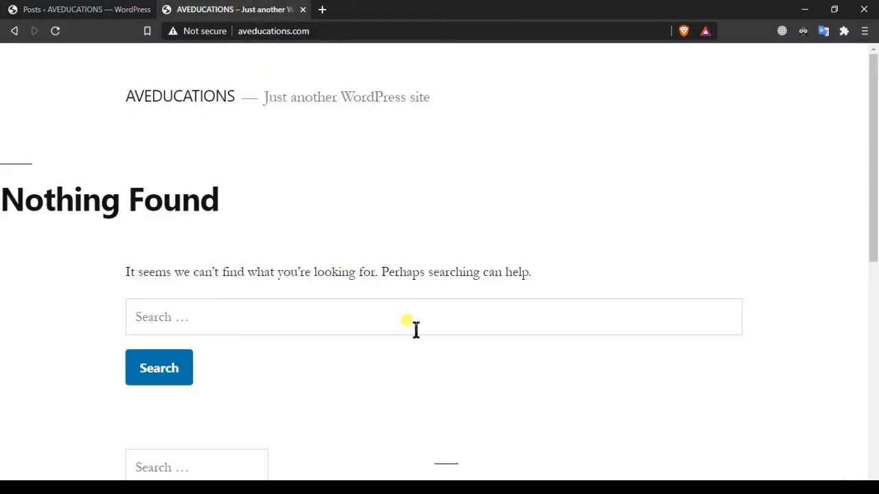
Reopen the draft "my first Post" in the editor from the posts list and publish it.
{"action": "left_click", "coordinate": [127, 10]}
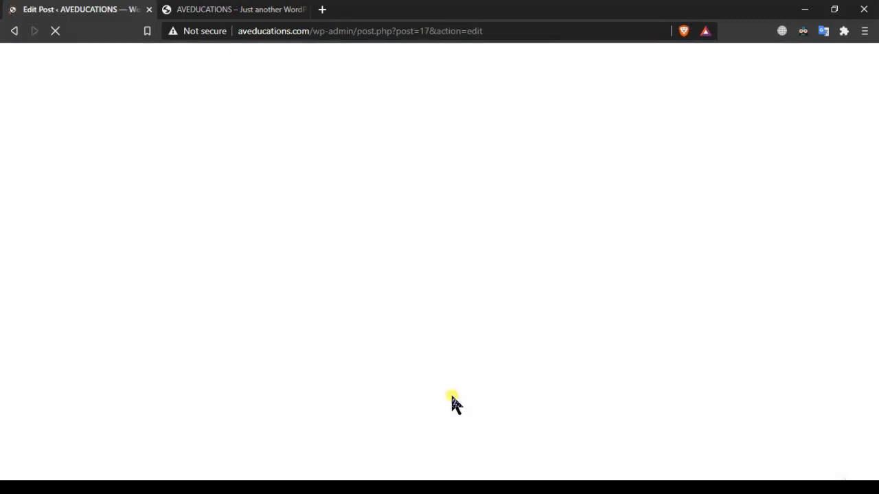
{"action": "scroll", "coordinate": [728, 316], "scroll_direction": "down", "scroll_amount": 3}
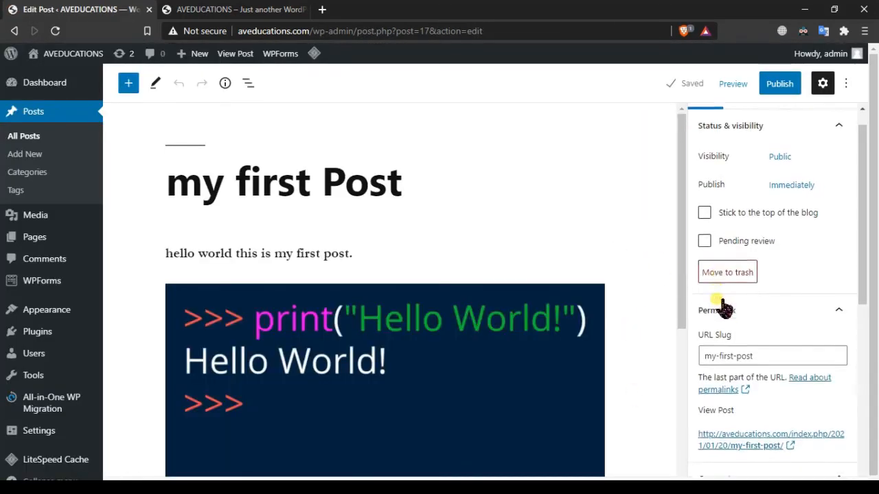
{"action": "scroll", "coordinate": [731, 326], "scroll_direction": "down", "scroll_amount": 2}
{"action": "scroll", "coordinate": [775, 323], "scroll_direction": "up", "scroll_amount": 5}
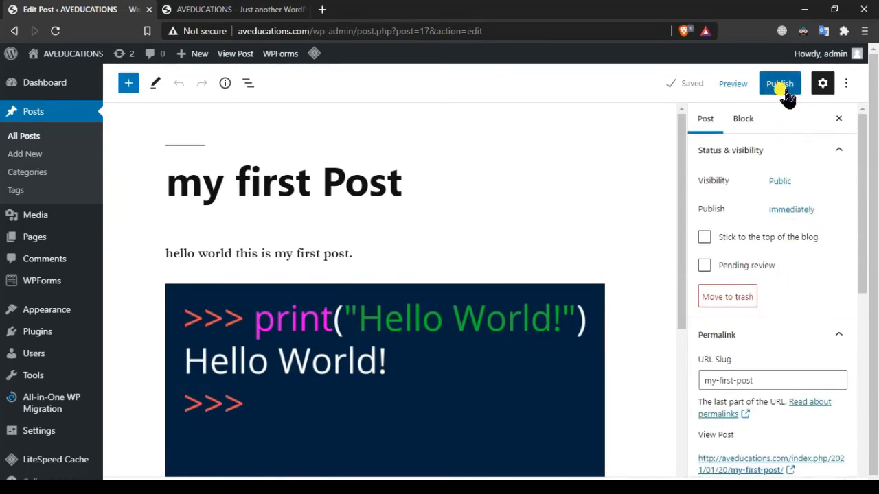
{"action": "left_click", "coordinate": [784, 89]}
{"action": "left_click", "coordinate": [733, 88]}
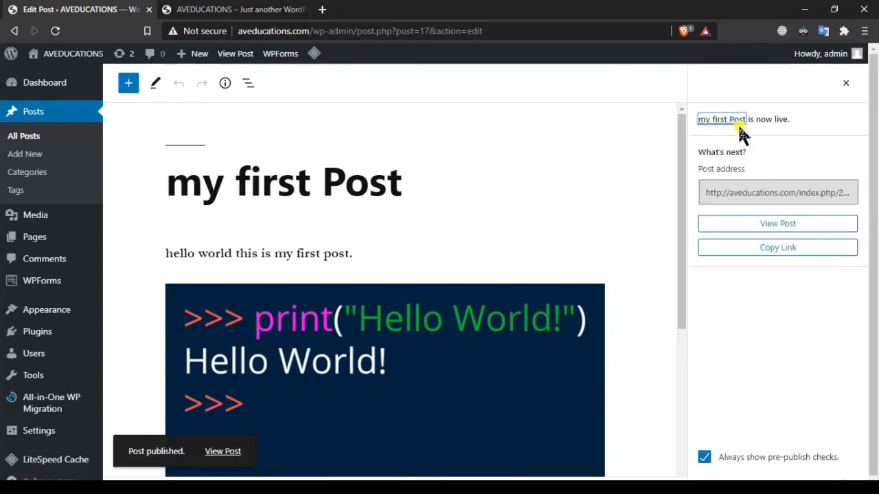
Reload the public homepage and examine the published post's title, text, image, categories and tag.
{"action": "left_click", "coordinate": [217, 9]}
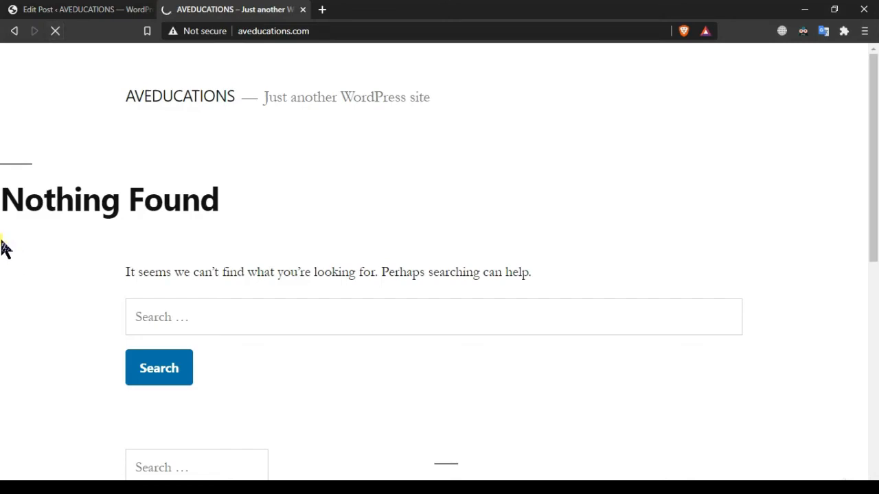
{"action": "scroll", "coordinate": [112, 254], "scroll_direction": "down", "scroll_amount": 5}
{"action": "scroll", "coordinate": [103, 288], "scroll_direction": "down", "scroll_amount": 3}
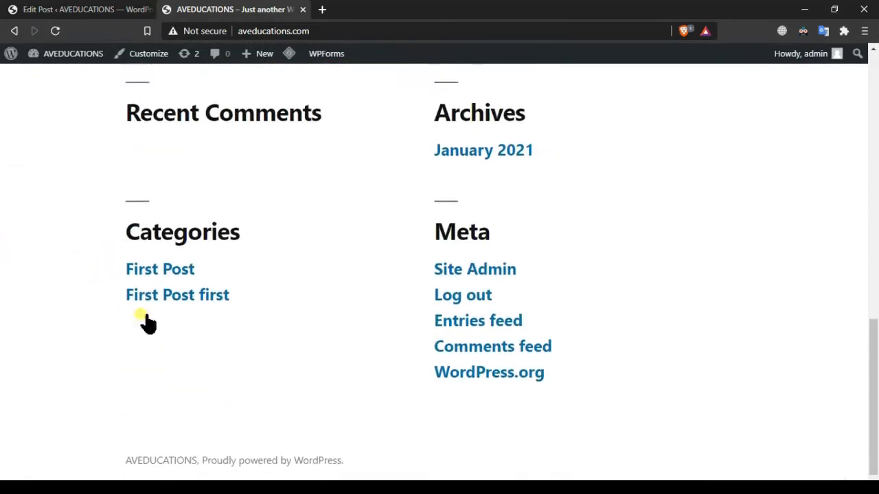
{"action": "scroll", "coordinate": [144, 316], "scroll_direction": "up", "scroll_amount": 8}
{"action": "scroll", "coordinate": [113, 268], "scroll_direction": "down", "scroll_amount": 1}
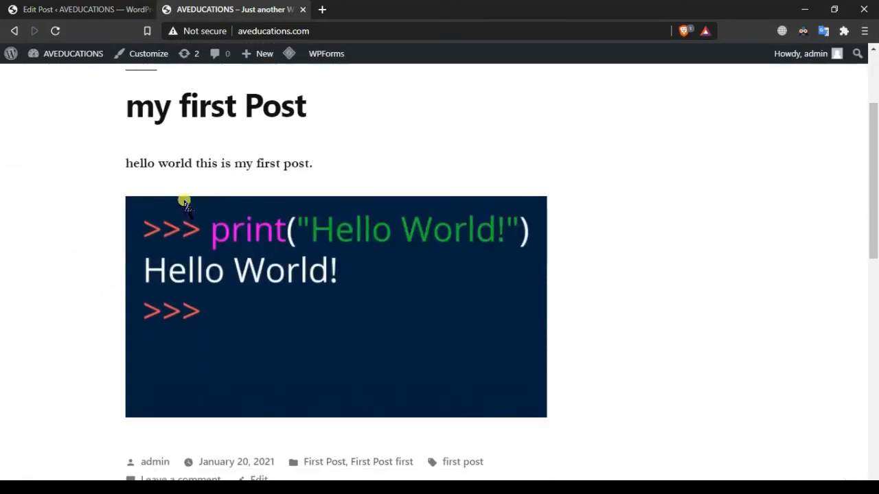
{"action": "scroll", "coordinate": [271, 310], "scroll_direction": "down", "scroll_amount": 2}
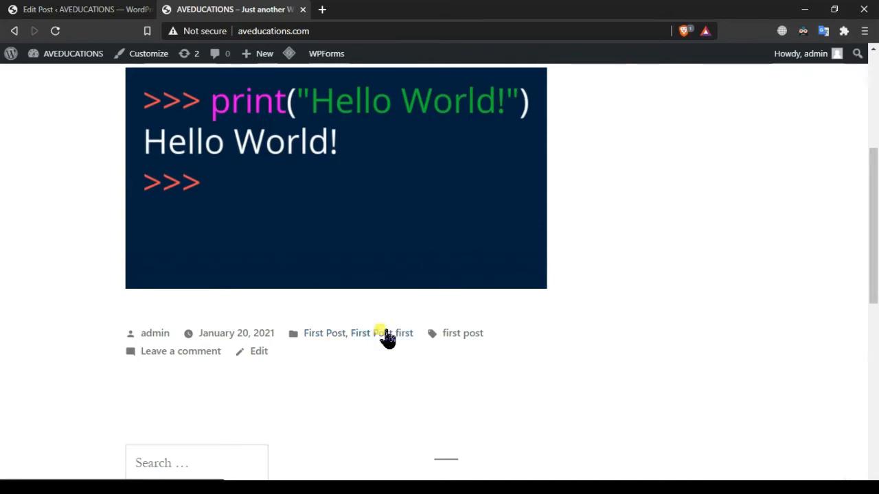
{"action": "scroll", "coordinate": [337, 281], "scroll_direction": "up", "scroll_amount": 3}
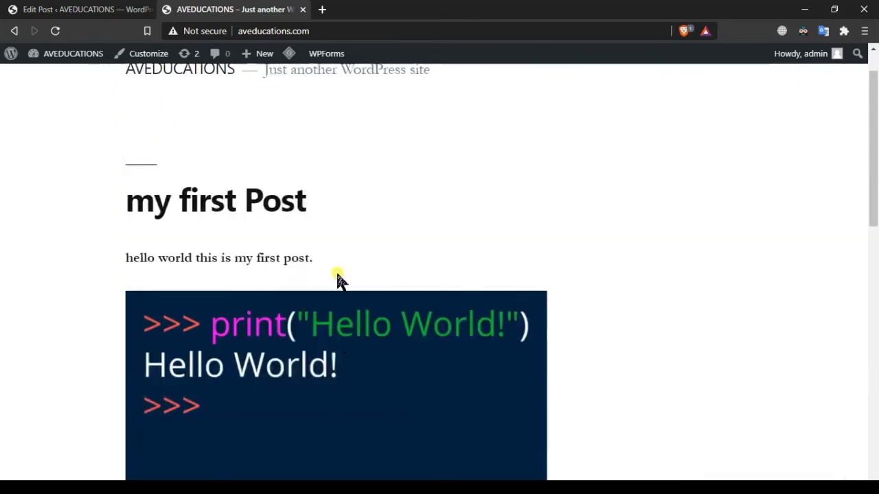
{"action": "scroll", "coordinate": [313, 320], "scroll_direction": "down", "scroll_amount": 1}
Open the single page of "my first Post" and examine its content, comment form and category links.
{"action": "left_click", "coordinate": [166, 126]}
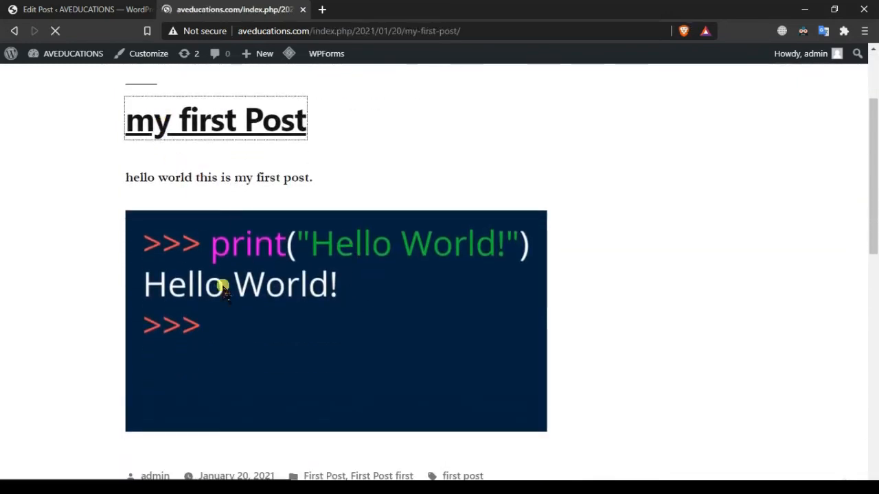
{"action": "scroll", "coordinate": [345, 275], "scroll_direction": "down", "scroll_amount": 9}
{"action": "scroll", "coordinate": [370, 330], "scroll_direction": "down", "scroll_amount": 6}
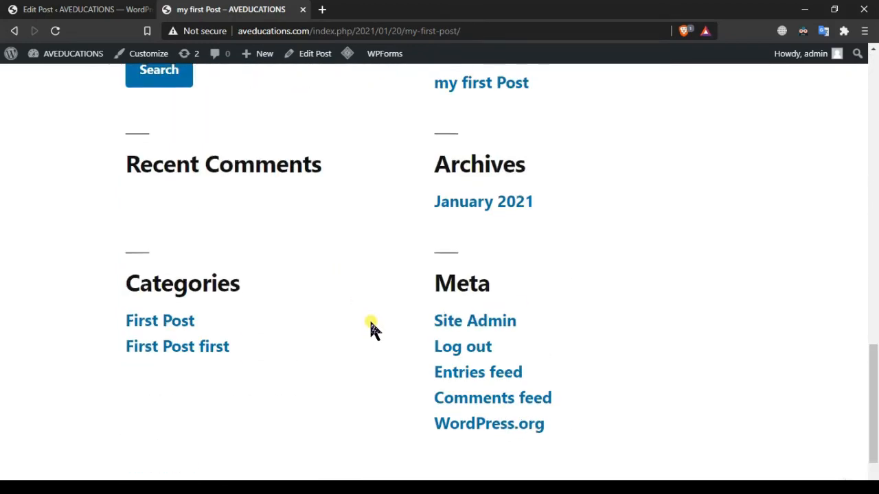
{"action": "scroll", "coordinate": [231, 291], "scroll_direction": "up", "scroll_amount": 5}
{"action": "scroll", "coordinate": [328, 384], "scroll_direction": "up", "scroll_amount": 5}
{"action": "scroll", "coordinate": [275, 283], "scroll_direction": "down", "scroll_amount": 5}
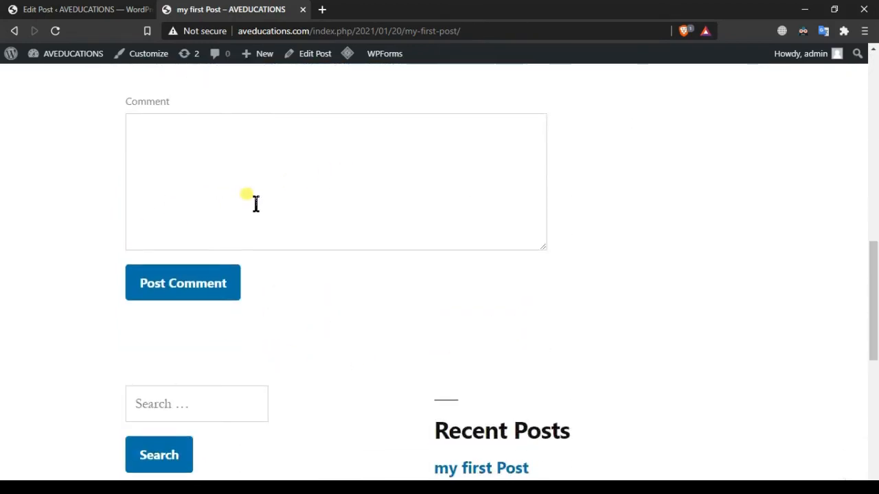
{"action": "scroll", "coordinate": [255, 202], "scroll_direction": "up", "scroll_amount": 7}
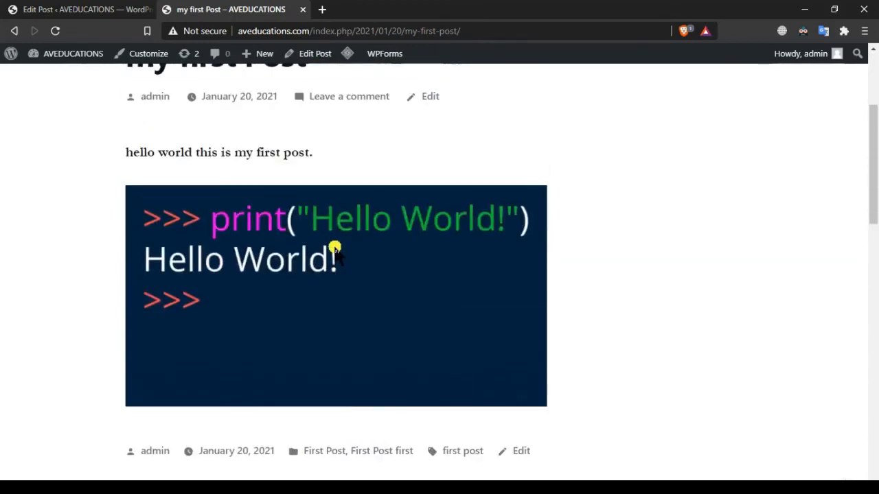
{"action": "scroll", "coordinate": [336, 247], "scroll_direction": "up", "scroll_amount": 2}
{"action": "scroll", "coordinate": [401, 237], "scroll_direction": "up", "scroll_amount": 1}
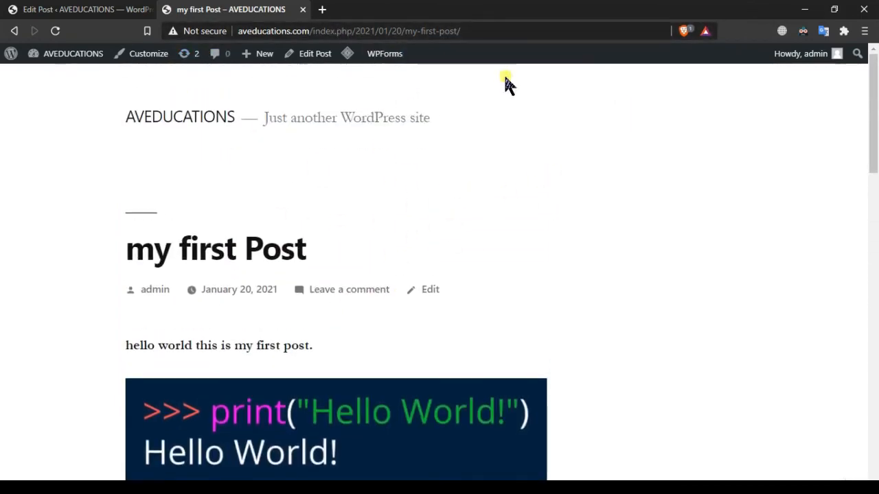
{"action": "scroll", "coordinate": [399, 136], "scroll_direction": "down", "scroll_amount": 6}
{"action": "scroll", "coordinate": [398, 137], "scroll_direction": "up", "scroll_amount": 6}
{"action": "scroll", "coordinate": [398, 137], "scroll_direction": "down", "scroll_amount": 3}
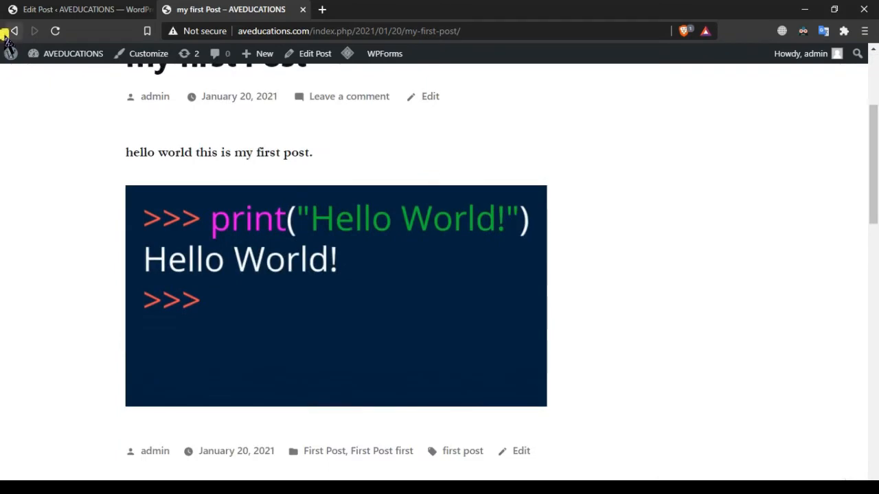
Go back to the site's homepage and look over the post there.
{"action": "left_click", "coordinate": [8, 32]}
{"action": "scroll", "coordinate": [378, 220], "scroll_direction": "down", "scroll_amount": 3}
{"action": "scroll", "coordinate": [379, 220], "scroll_direction": "up", "scroll_amount": 5}
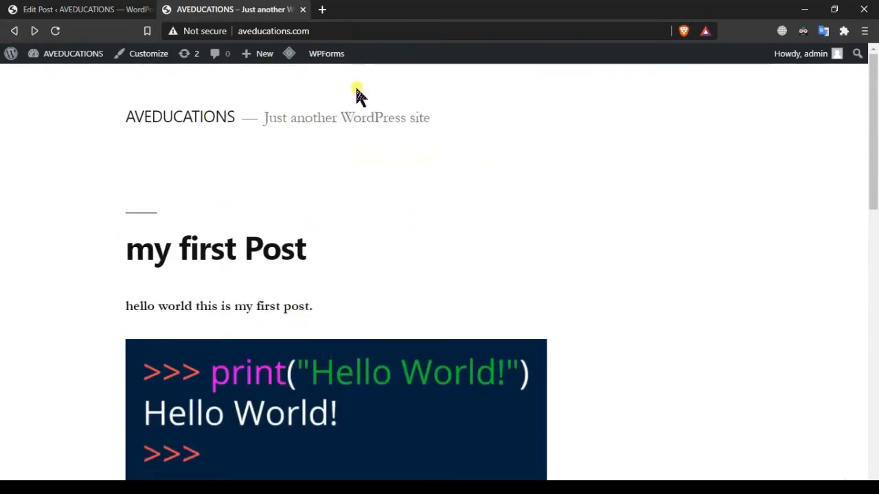
Return to the editor of "my first Post", close the post-publish summary and look over the post's content and settings.
{"action": "left_click", "coordinate": [132, 9]}
{"action": "scroll", "coordinate": [524, 275], "scroll_direction": "down", "scroll_amount": 4}
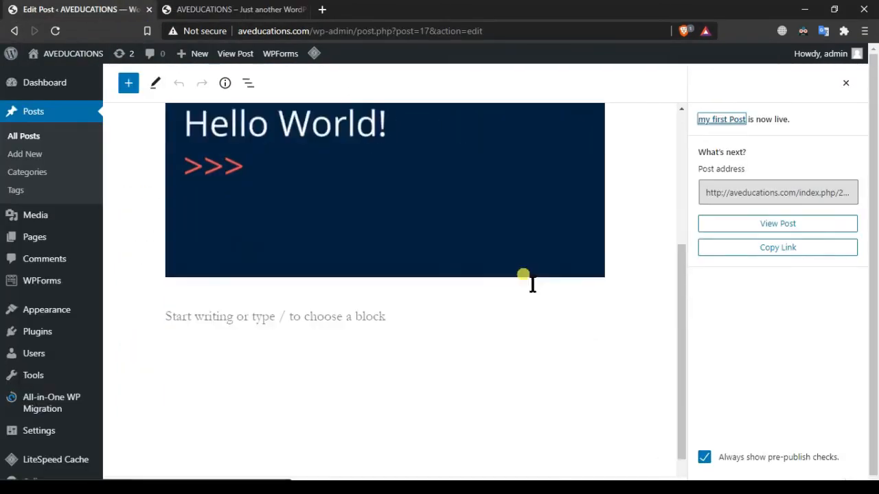
{"action": "scroll", "coordinate": [533, 284], "scroll_direction": "down", "scroll_amount": 1}
{"action": "left_click", "coordinate": [846, 83]}
{"action": "scroll", "coordinate": [762, 288], "scroll_direction": "down", "scroll_amount": 5}
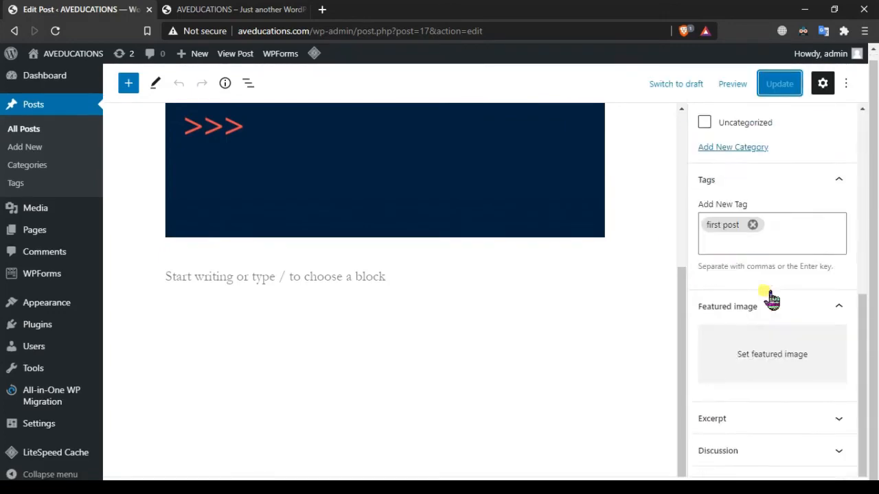
{"action": "scroll", "coordinate": [471, 190], "scroll_direction": "up", "scroll_amount": 5}
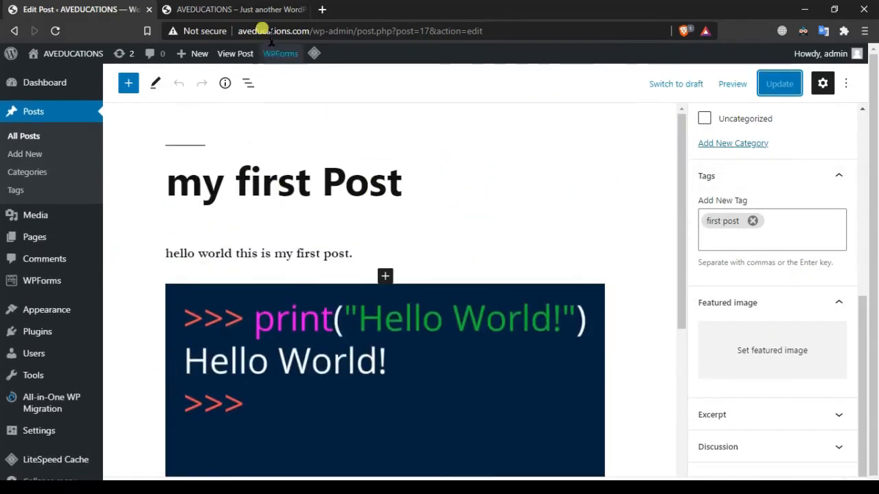
Switch to the public homepage and examine the post's image, date, categories and tag.
{"action": "left_click", "coordinate": [241, 10]}
{"action": "scroll", "coordinate": [202, 229], "scroll_direction": "down", "scroll_amount": 6}
{"action": "scroll", "coordinate": [383, 212], "scroll_direction": "up", "scroll_amount": 5}
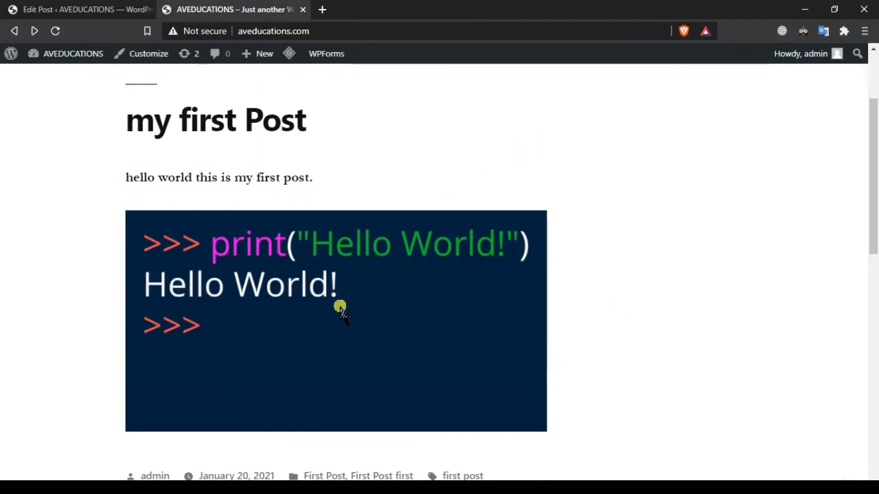
{"action": "scroll", "coordinate": [389, 294], "scroll_direction": "down", "scroll_amount": 6}
{"action": "scroll", "coordinate": [465, 359], "scroll_direction": "up", "scroll_amount": 5}
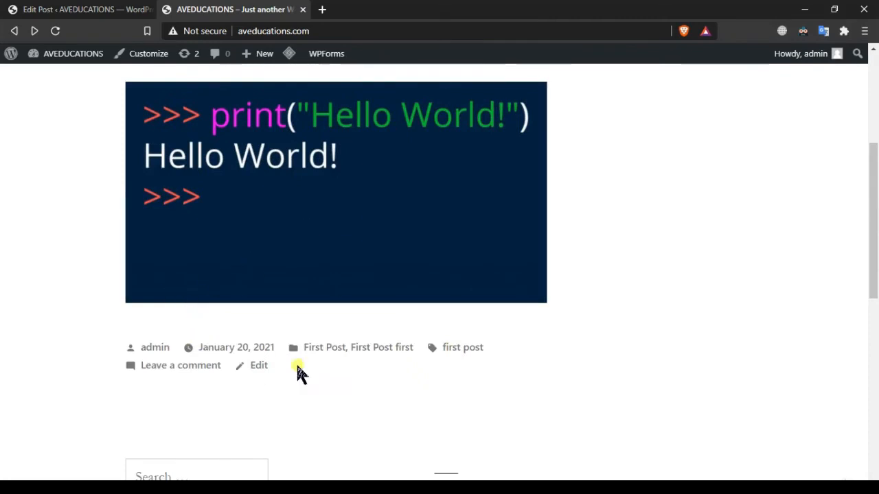
{"action": "scroll", "coordinate": [299, 373], "scroll_direction": "up", "scroll_amount": 3}
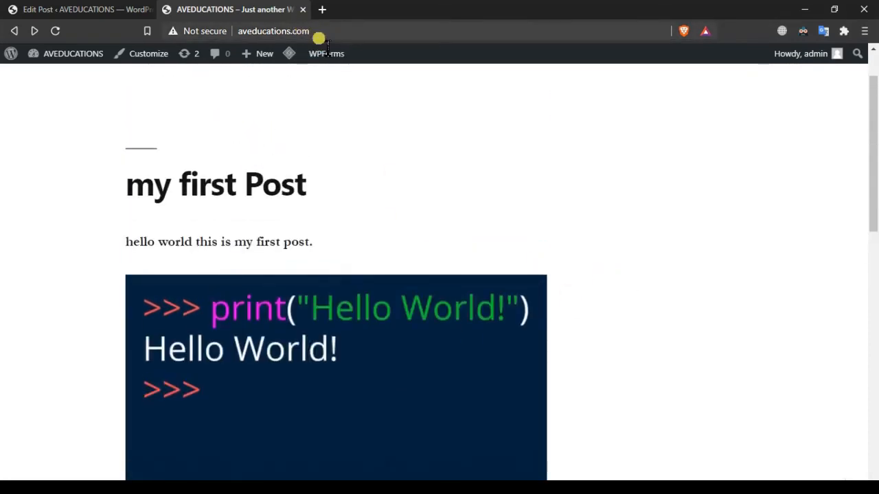
Return to the post editor and try selecting the Hello World image as featured image, leaving the media library without setting it.
{"action": "left_click", "coordinate": [61, 9]}
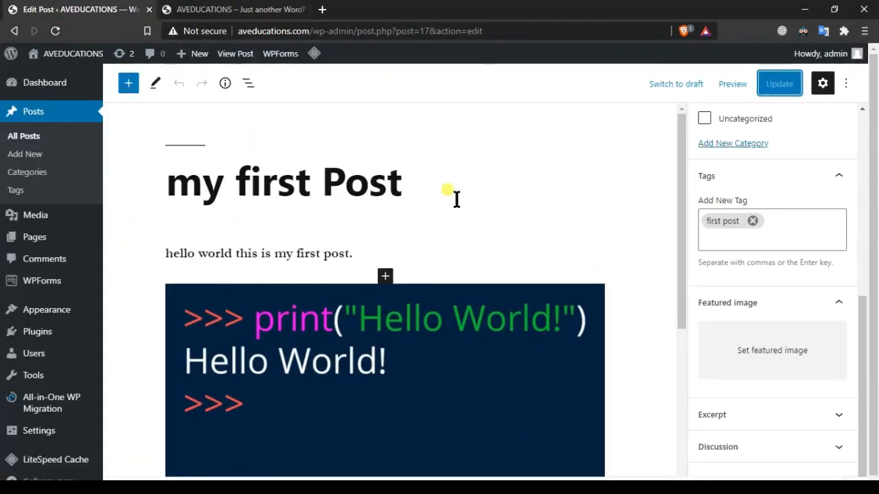
{"action": "scroll", "coordinate": [603, 176], "scroll_direction": "down", "scroll_amount": 4}
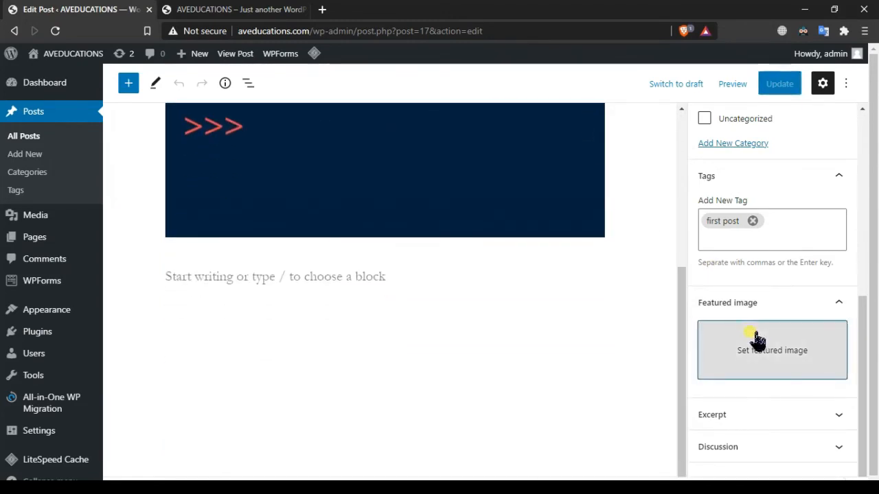
{"action": "left_click", "coordinate": [757, 339]}
{"action": "left_click", "coordinate": [78, 196]}
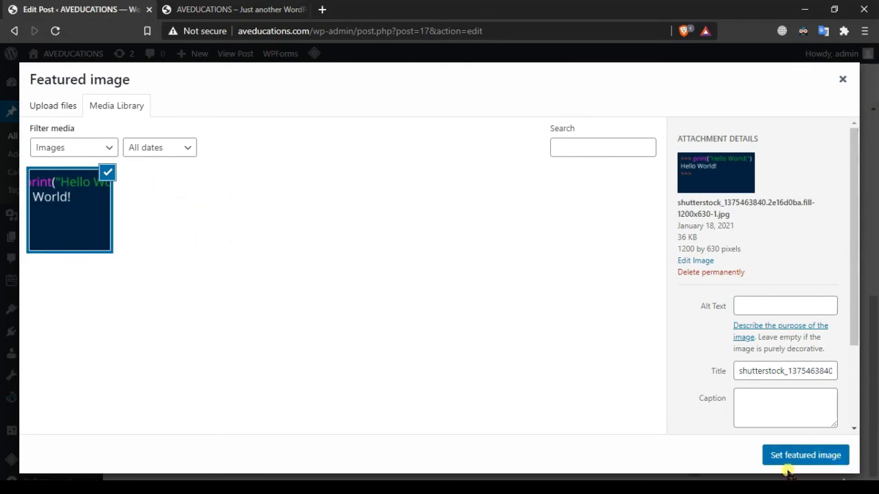
{"action": "left_click", "coordinate": [842, 79]}
{"action": "scroll", "coordinate": [479, 364], "scroll_direction": "up", "scroll_amount": 3}
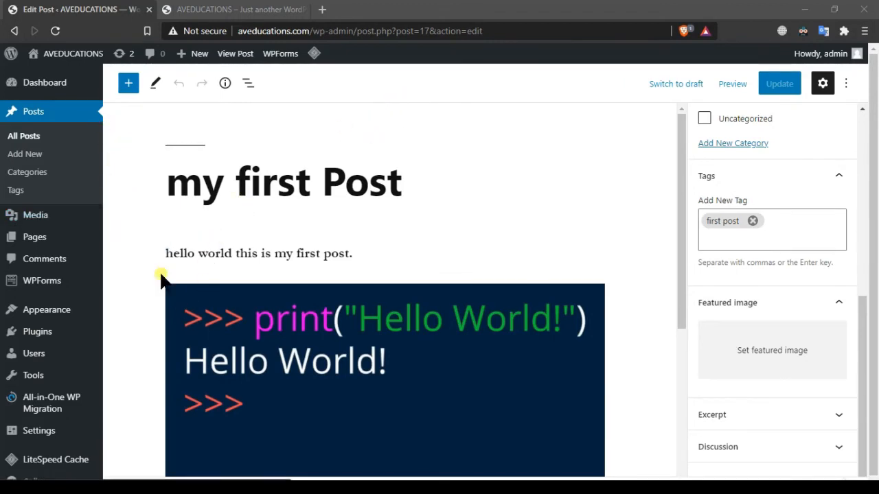
Open the list of all pages, open the Privacy Policy draft's editor in a new tab and examine its content.
{"action": "mouse_move", "coordinate": [18, 235]}
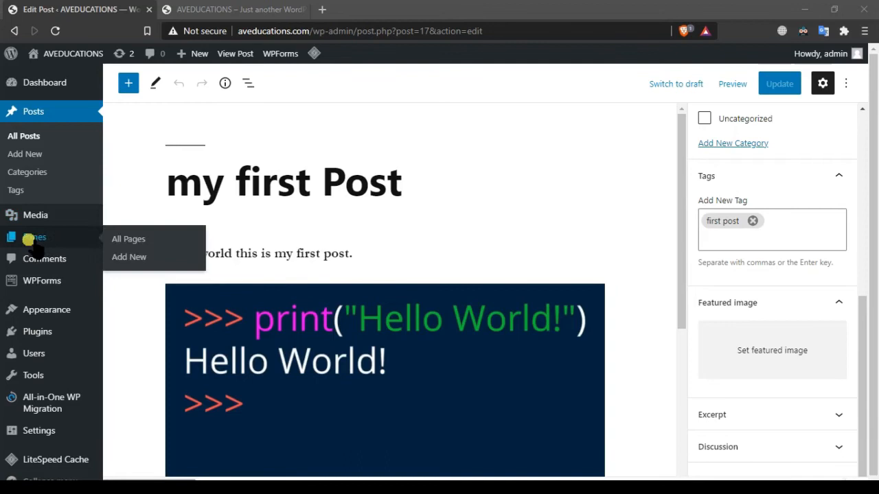
{"action": "left_click", "coordinate": [189, 240]}
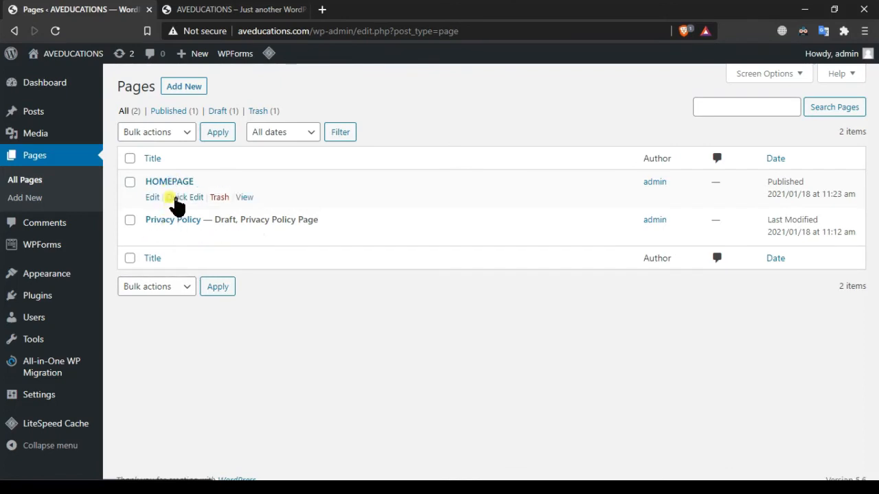
{"action": "right_click", "coordinate": [174, 220]}
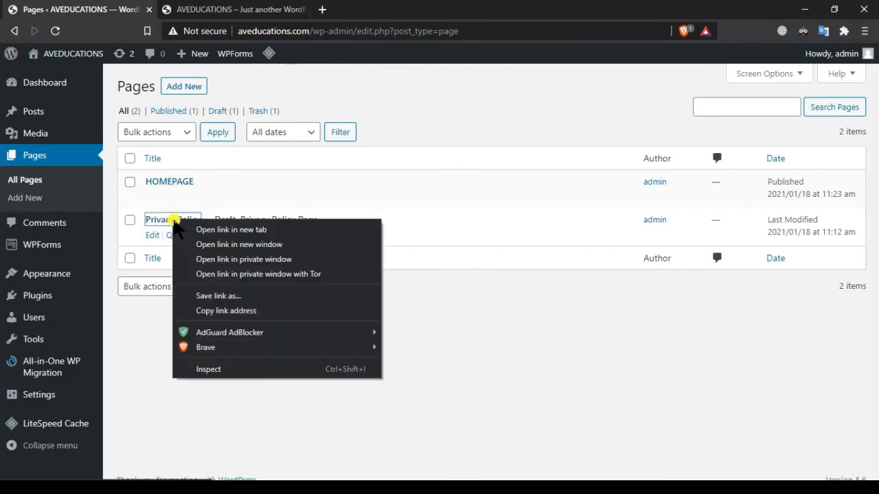
{"action": "left_click", "coordinate": [192, 228]}
{"action": "left_click", "coordinate": [288, 8]}
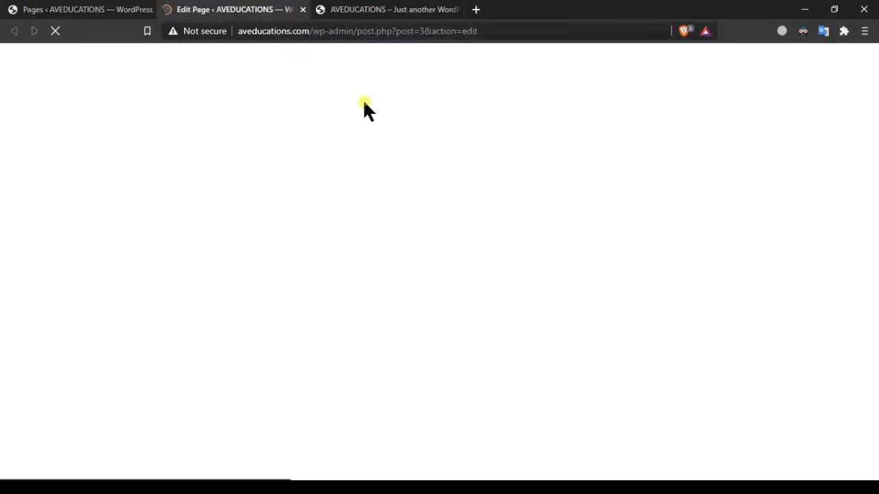
{"action": "scroll", "coordinate": [479, 268], "scroll_direction": "down", "scroll_amount": 15}
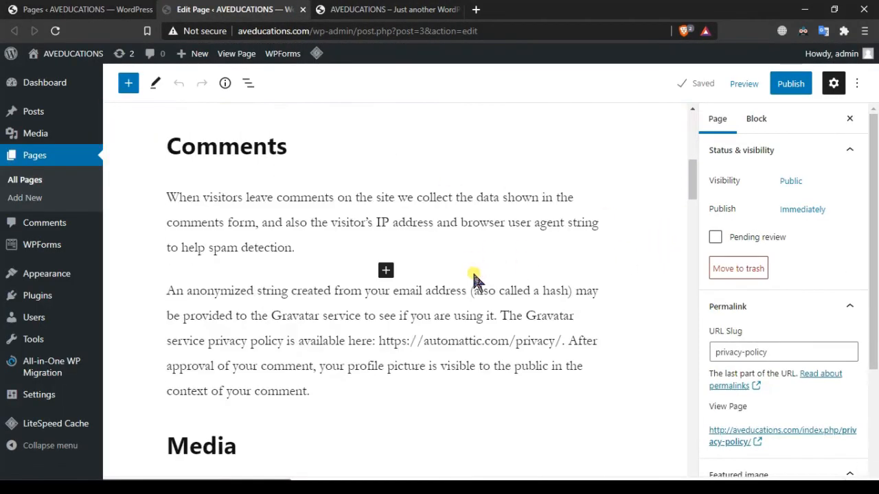
{"action": "scroll", "coordinate": [613, 255], "scroll_direction": "up", "scroll_amount": 10}
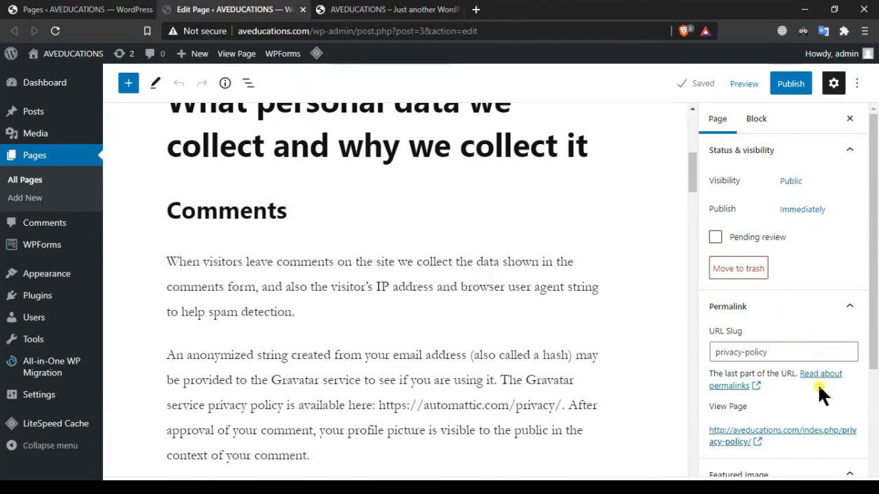
View the Privacy Policy page on the public site, read through its sections and return to the pages list, closing the other tabs.
{"action": "right_click", "coordinate": [780, 432]}
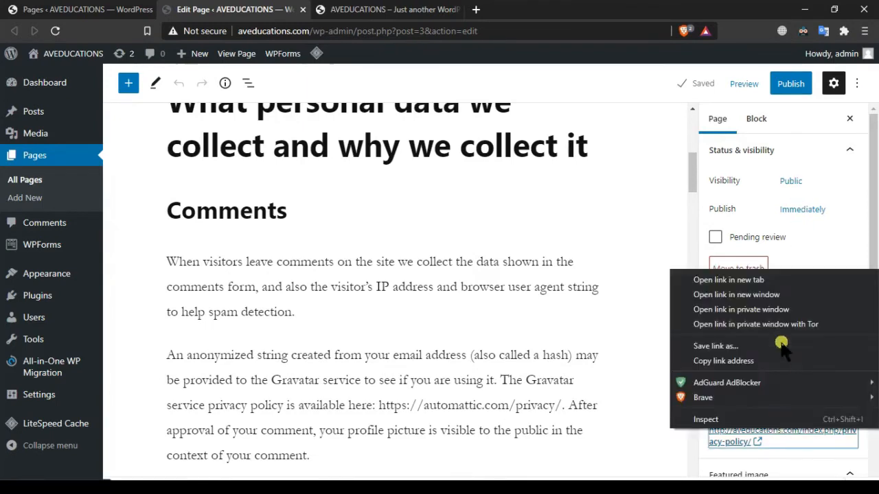
{"action": "left_click", "coordinate": [702, 280]}
{"action": "left_click", "coordinate": [303, 10]}
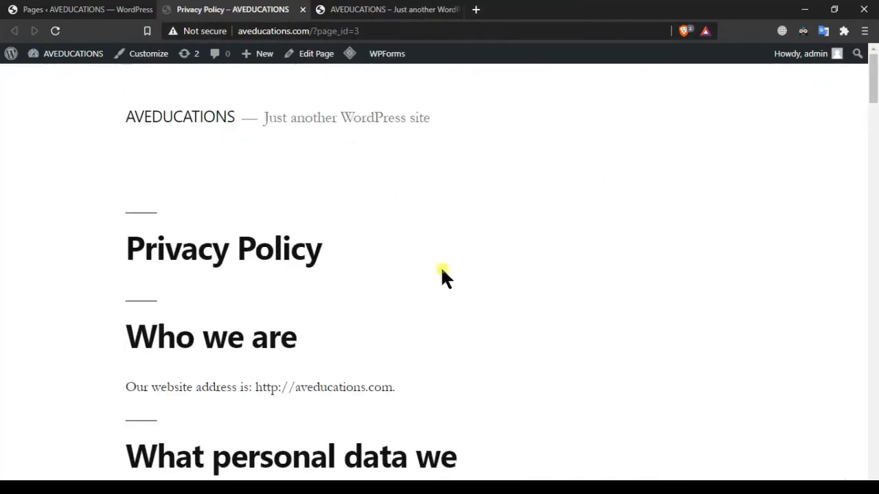
{"action": "scroll", "coordinate": [443, 279], "scroll_direction": "down", "scroll_amount": 15}
{"action": "scroll", "coordinate": [482, 367], "scroll_direction": "down", "scroll_amount": 20}
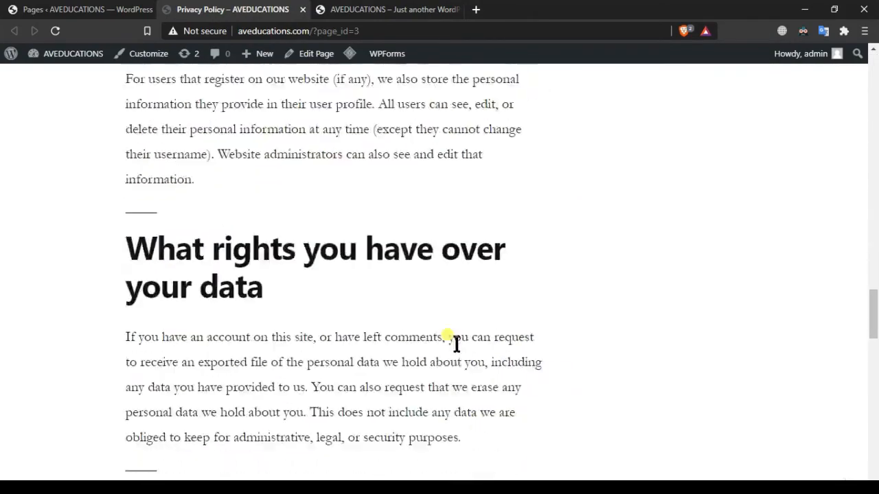
{"action": "scroll", "coordinate": [434, 317], "scroll_direction": "up", "scroll_amount": 10}
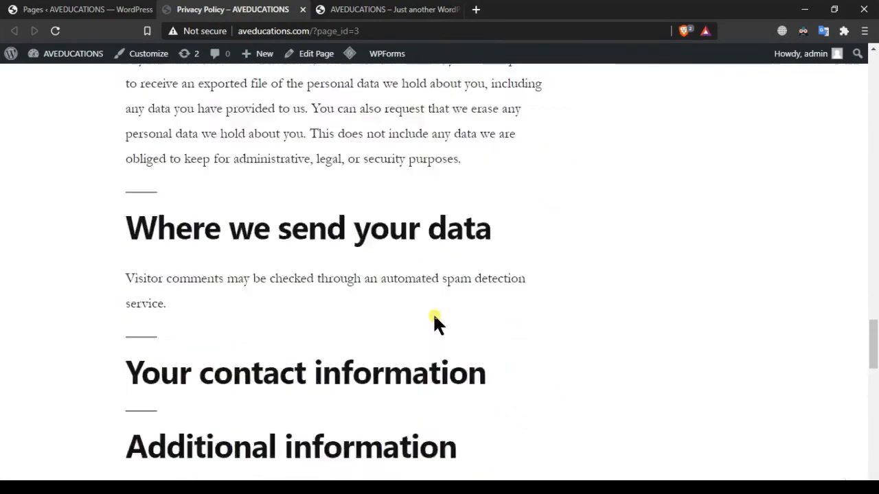
{"action": "scroll", "coordinate": [437, 323], "scroll_direction": "down", "scroll_amount": 5}
{"action": "scroll", "coordinate": [438, 323], "scroll_direction": "down", "scroll_amount": 5}
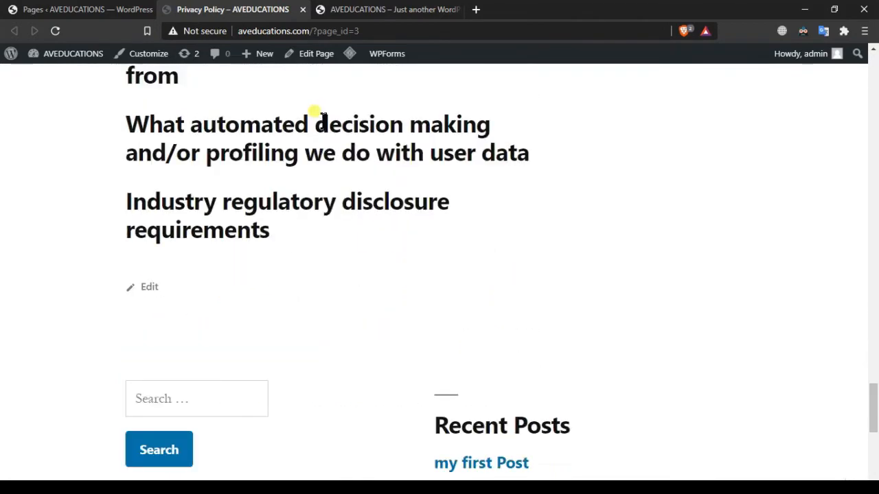
{"action": "left_click", "coordinate": [300, 11]}
{"action": "left_click", "coordinate": [301, 10]}
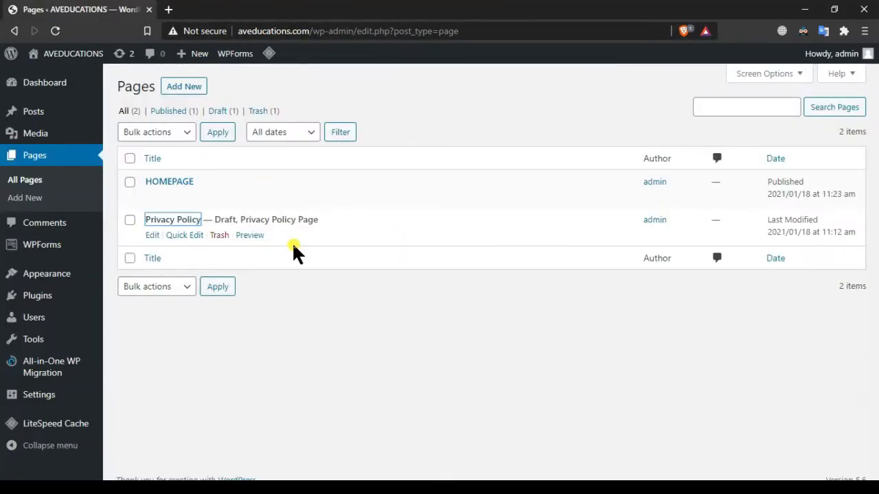
Create a new page titled "First Page".
{"action": "left_click", "coordinate": [199, 88]}
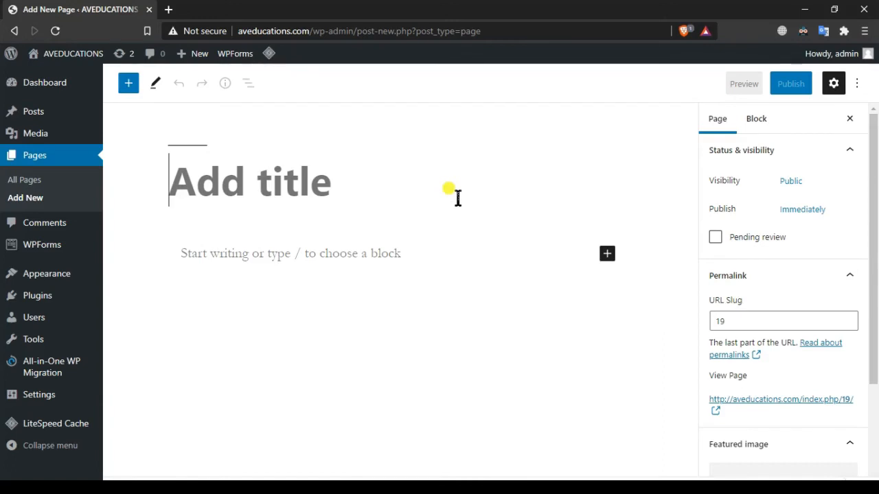
{"action": "type", "text": "First "}
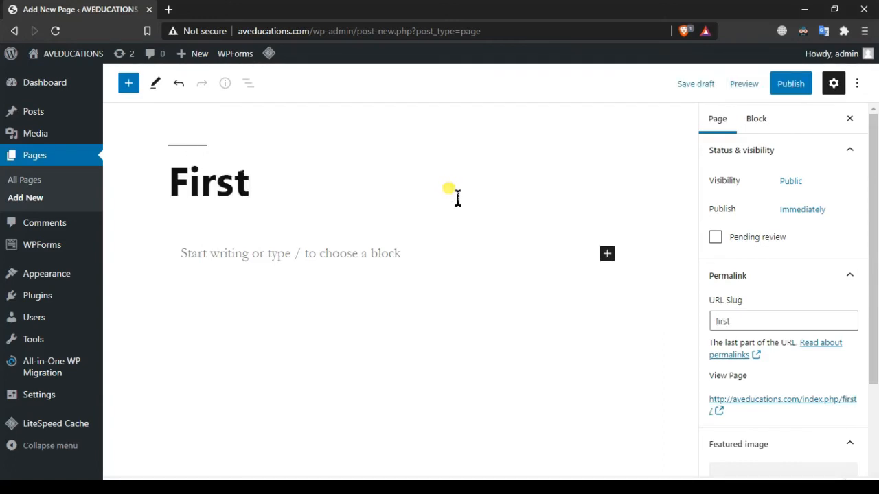
{"action": "type", "text": "Page"}
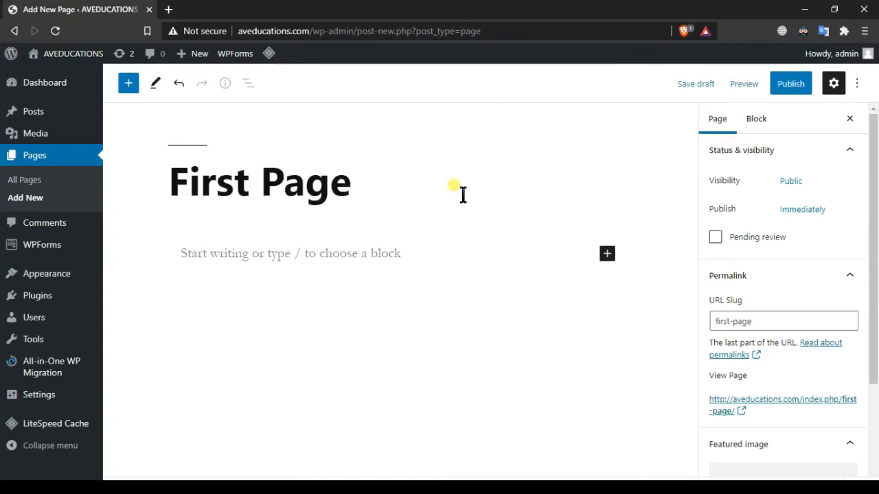
Expand the page attributes of "First Page" and examine its featured image, parent page and order settings.
{"action": "scroll", "coordinate": [755, 302], "scroll_direction": "down", "scroll_amount": 2}
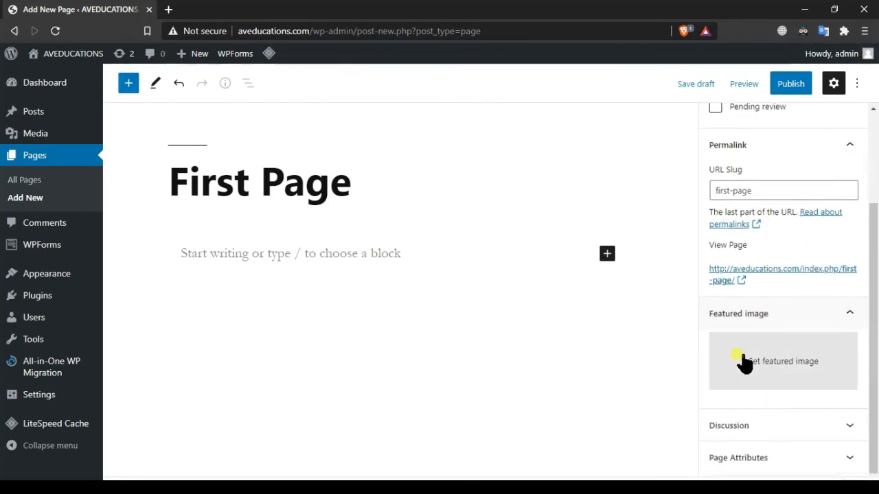
{"action": "left_click", "coordinate": [764, 459]}
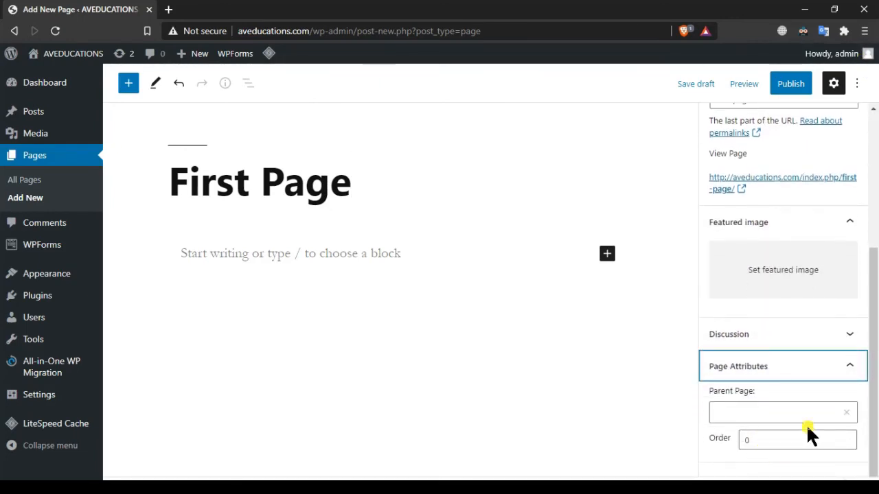
{"action": "left_click", "coordinate": [808, 418]}
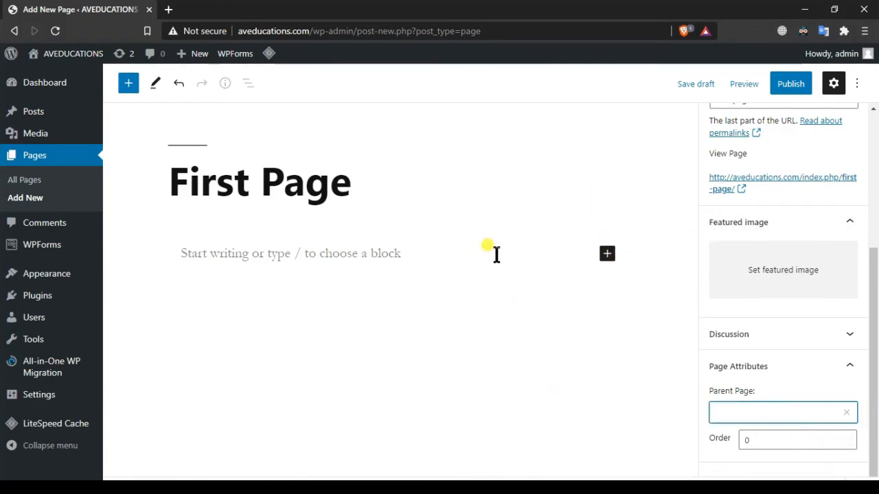
{"action": "scroll", "coordinate": [870, 177], "scroll_direction": "up", "scroll_amount": 4}
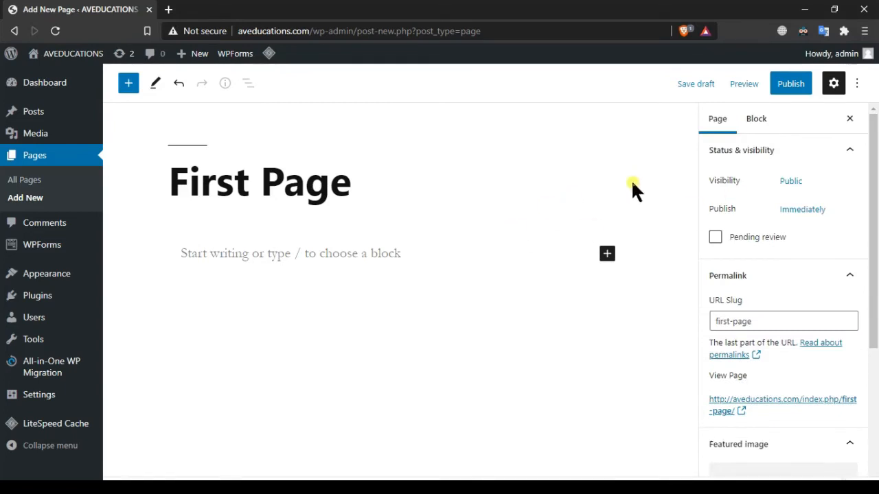
Start an empty paragraph block below the page title and look over its additional text formatting options.
{"action": "left_click", "coordinate": [311, 252]}
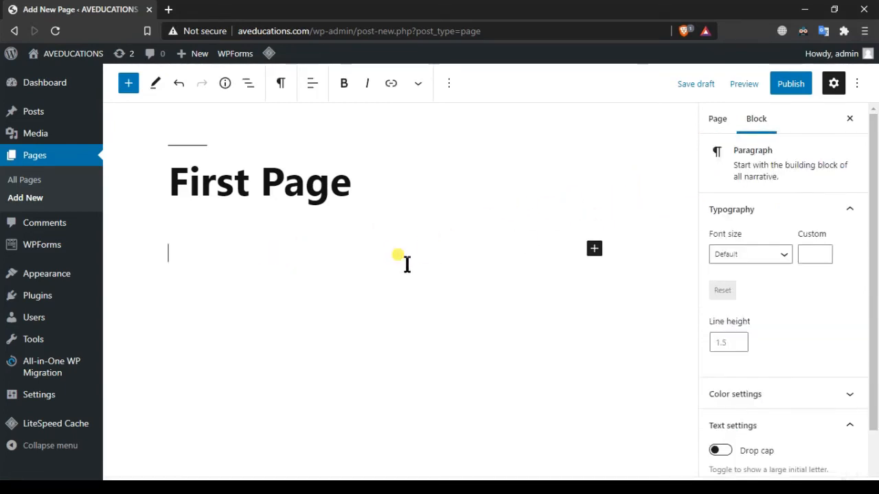
{"action": "left_click", "coordinate": [420, 84]}
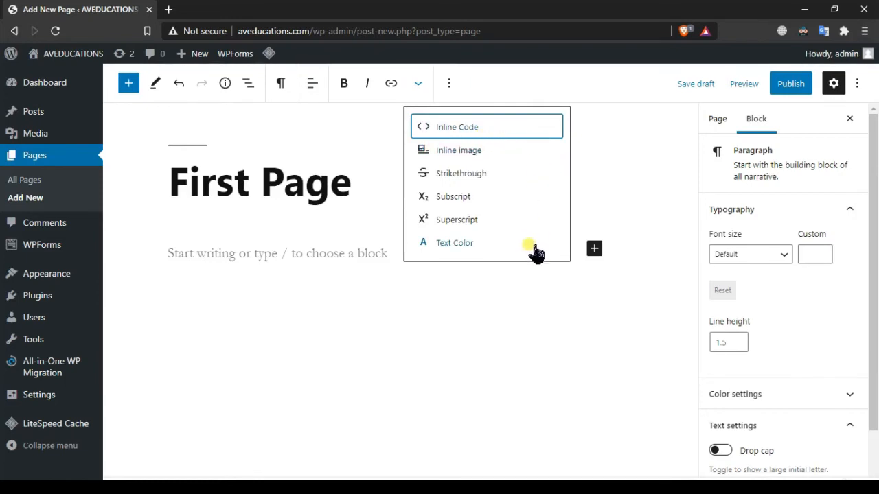
{"action": "left_click", "coordinate": [529, 337]}
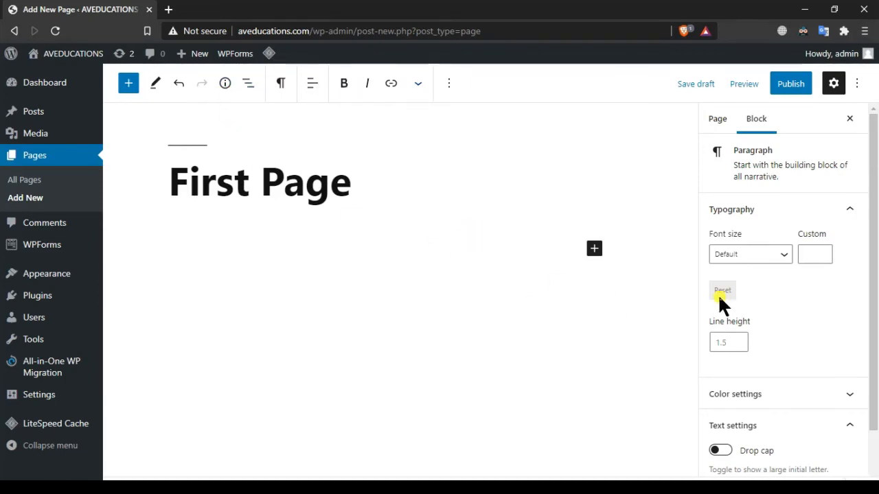
Switch from the block settings back to the page settings and review the permalink, featured image, discussion and page attributes.
{"action": "left_click", "coordinate": [717, 119]}
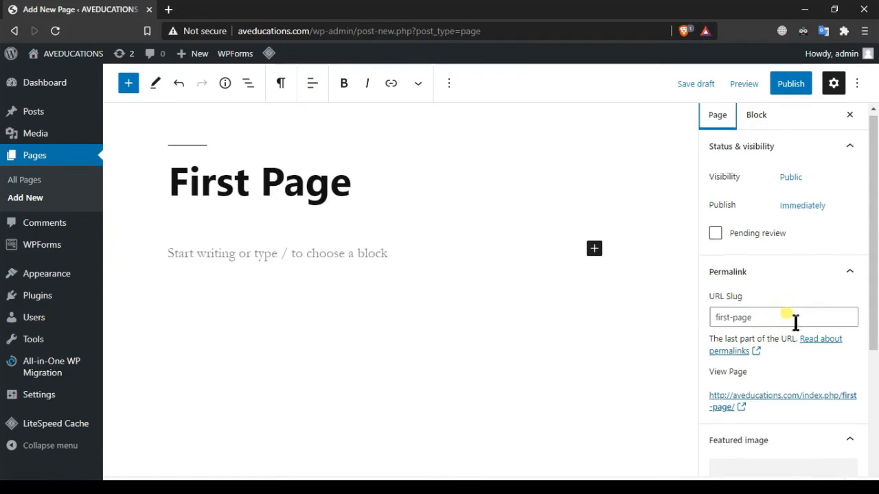
{"action": "scroll", "coordinate": [793, 323], "scroll_direction": "down", "scroll_amount": 1}
{"action": "scroll", "coordinate": [817, 391], "scroll_direction": "down", "scroll_amount": 1}
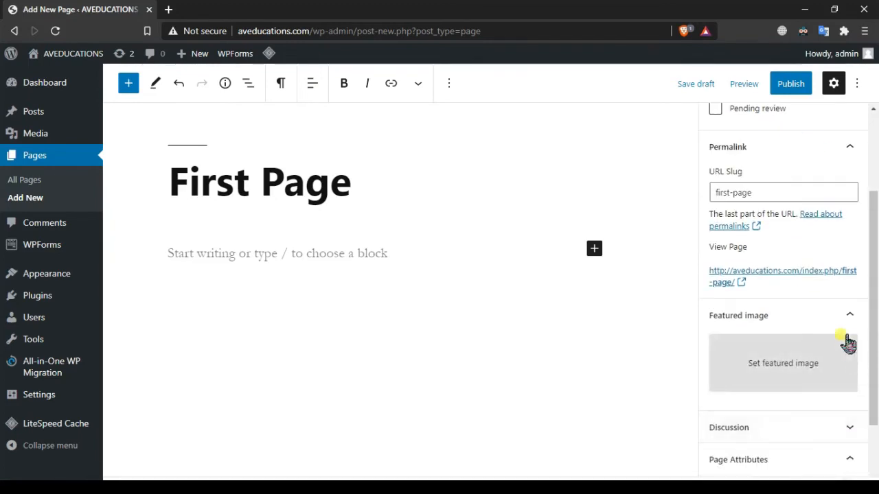
{"action": "scroll", "coordinate": [844, 330], "scroll_direction": "down", "scroll_amount": 2}
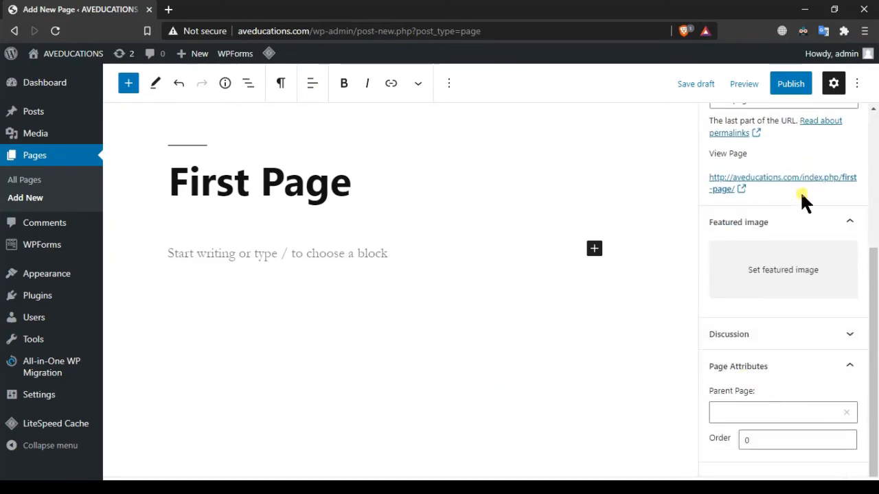
Write the paragraph "this is my first page" below the page title and start an empty block under it.
{"action": "scroll", "coordinate": [804, 200], "scroll_direction": "up", "scroll_amount": 4}
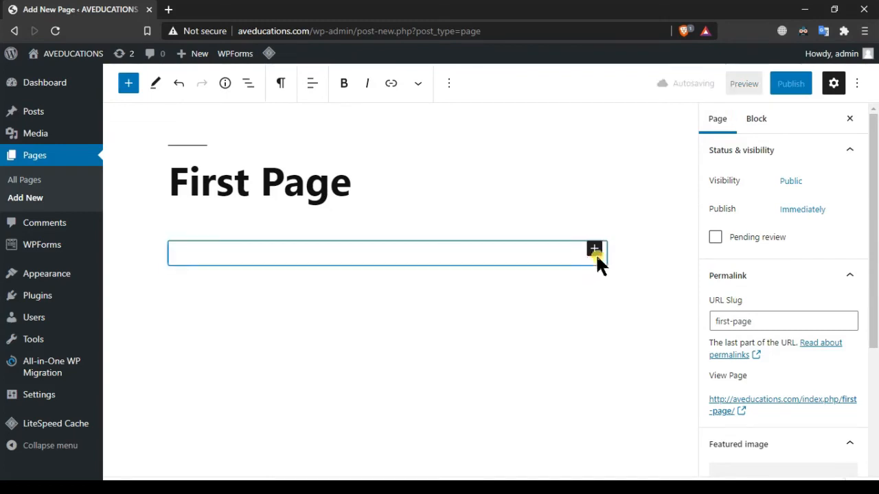
{"action": "left_click", "coordinate": [259, 264]}
{"action": "type", "text": "th"}
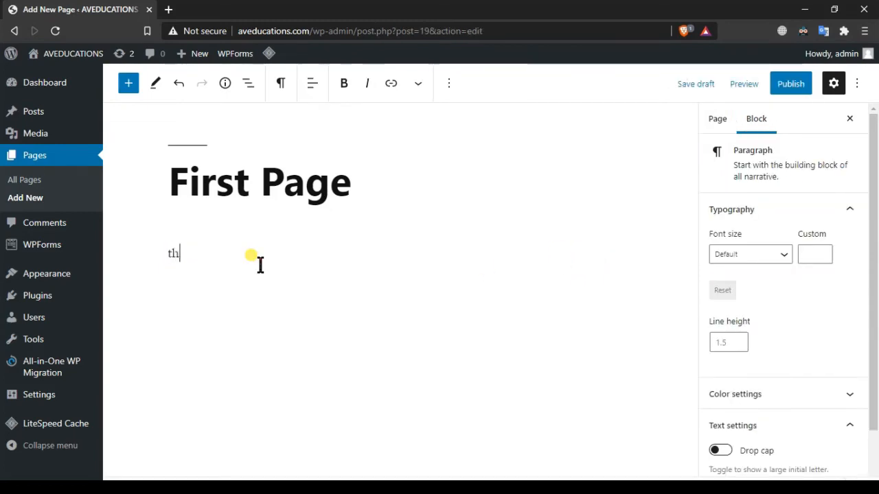
{"action": "type", "text": "is is my firs"}
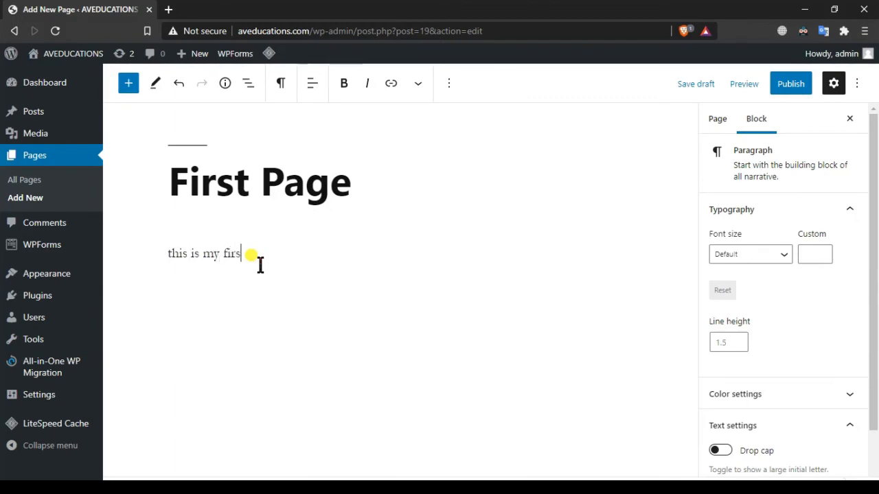
{"action": "type", "text": "t page"}
{"action": "key", "text": "Return"}
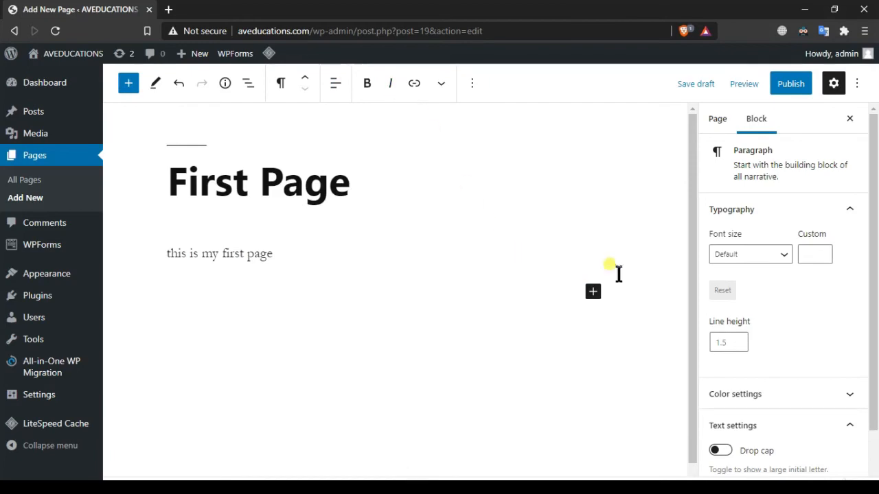
Open the full block library and look through the text, media, design, widget and embed blocks.
{"action": "left_click", "coordinate": [593, 292]}
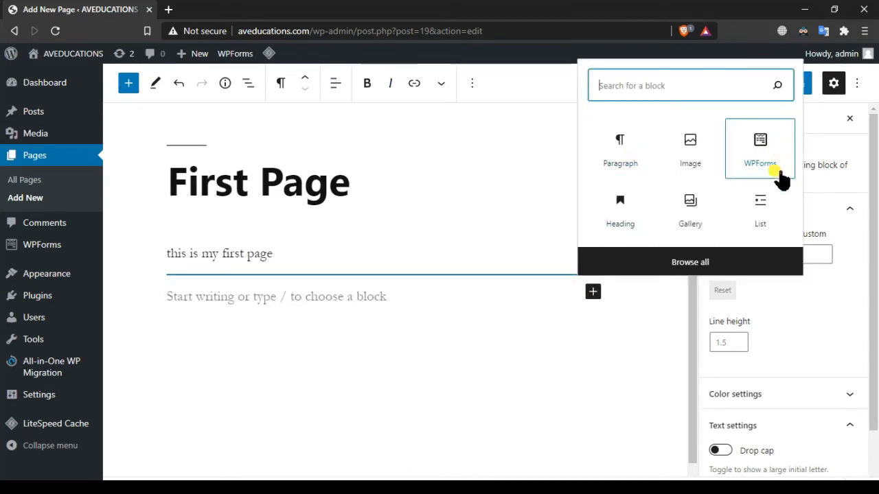
{"action": "left_click", "coordinate": [722, 259]}
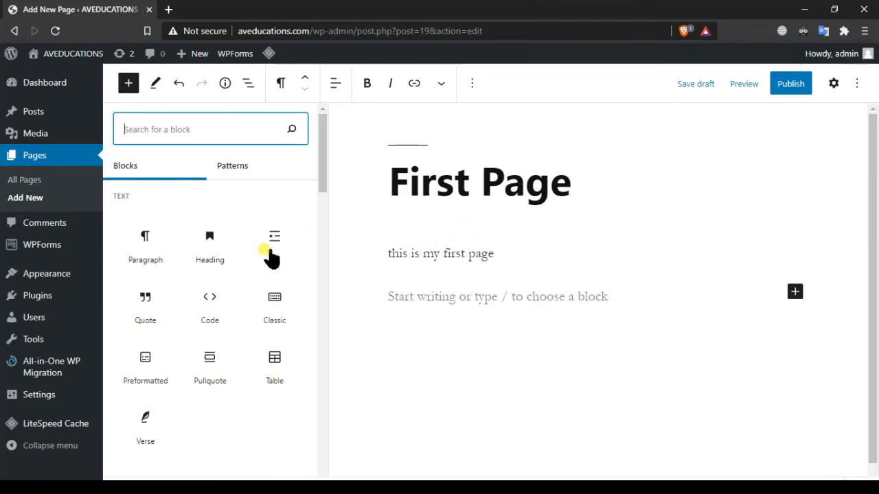
{"action": "scroll", "coordinate": [281, 288], "scroll_direction": "down", "scroll_amount": 3}
{"action": "scroll", "coordinate": [287, 292], "scroll_direction": "down", "scroll_amount": 2}
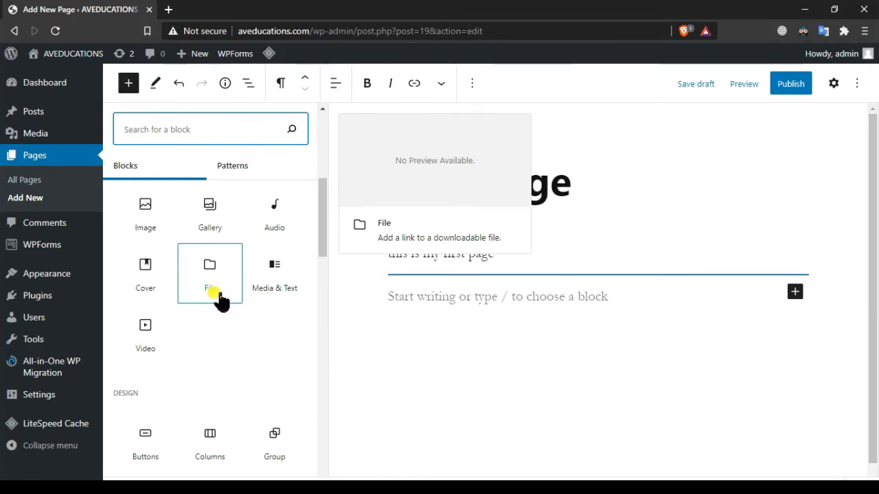
{"action": "scroll", "coordinate": [302, 273], "scroll_direction": "down", "scroll_amount": 3}
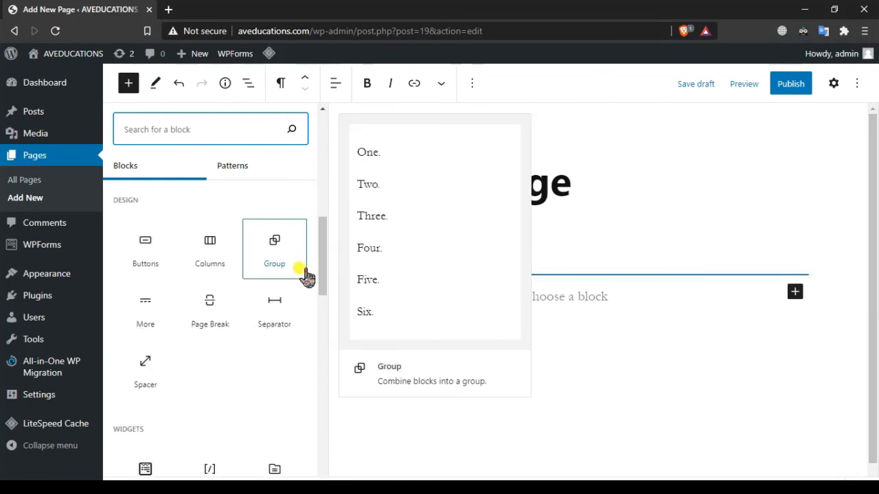
{"action": "scroll", "coordinate": [283, 335], "scroll_direction": "down", "scroll_amount": 5}
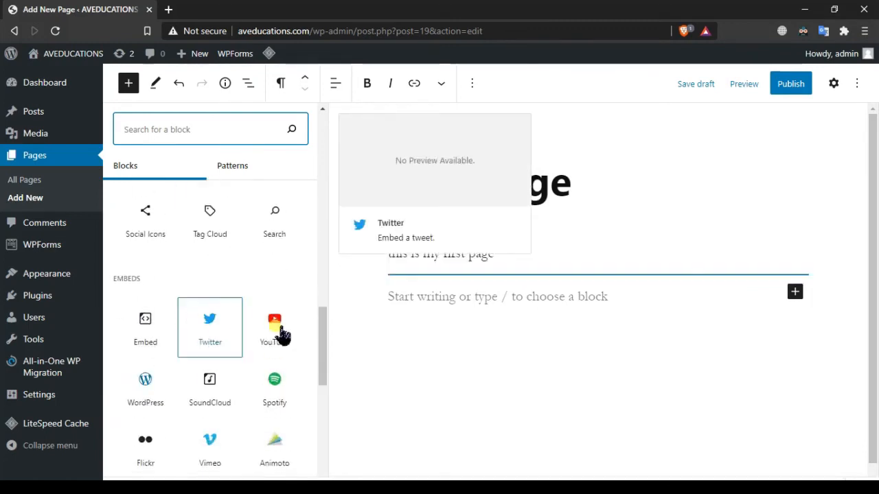
{"action": "scroll", "coordinate": [288, 335], "scroll_direction": "down", "scroll_amount": 8}
{"action": "scroll", "coordinate": [296, 335], "scroll_direction": "up", "scroll_amount": 7}
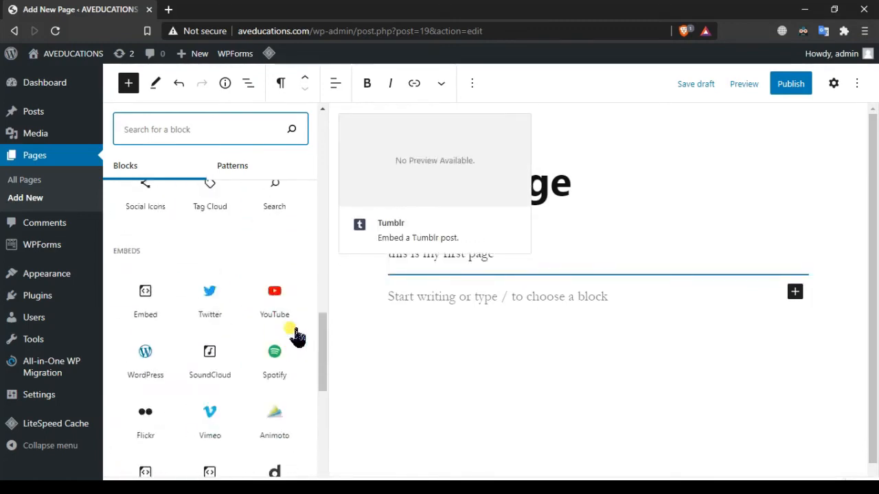
{"action": "scroll", "coordinate": [295, 335], "scroll_direction": "up", "scroll_amount": 10}
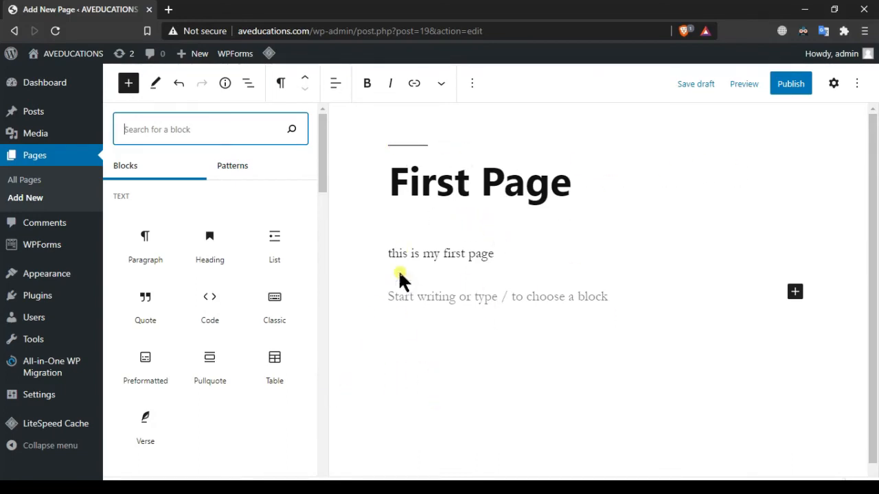
Browse the Twenty Nineteen block patterns and insert the Services pattern below the paragraph.
{"action": "left_click", "coordinate": [248, 168]}
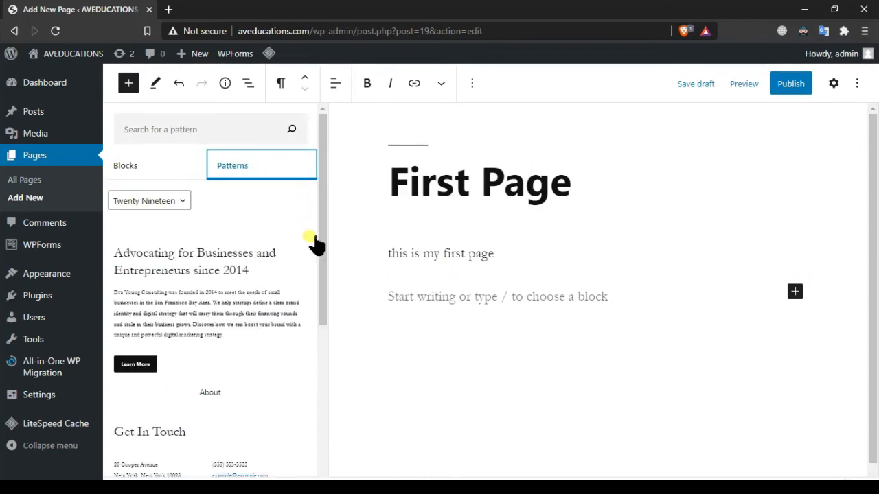
{"action": "scroll", "coordinate": [301, 307], "scroll_direction": "down", "scroll_amount": 2}
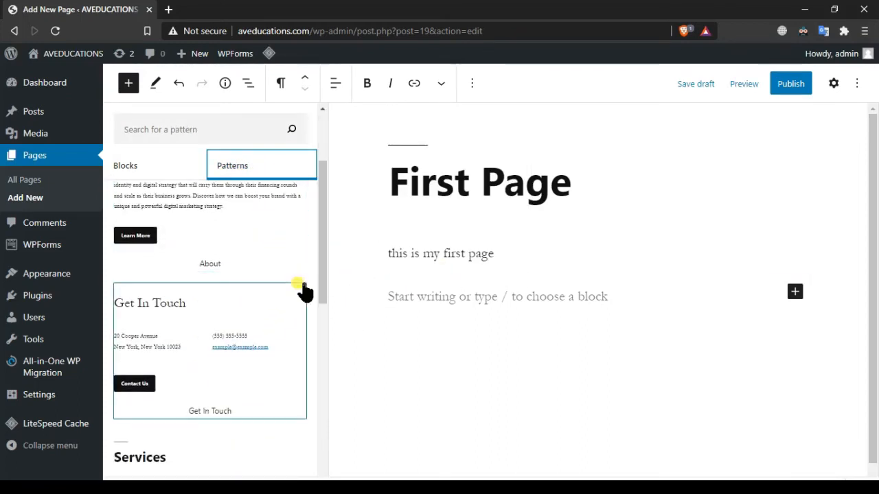
{"action": "scroll", "coordinate": [276, 421], "scroll_direction": "up", "scroll_amount": 2}
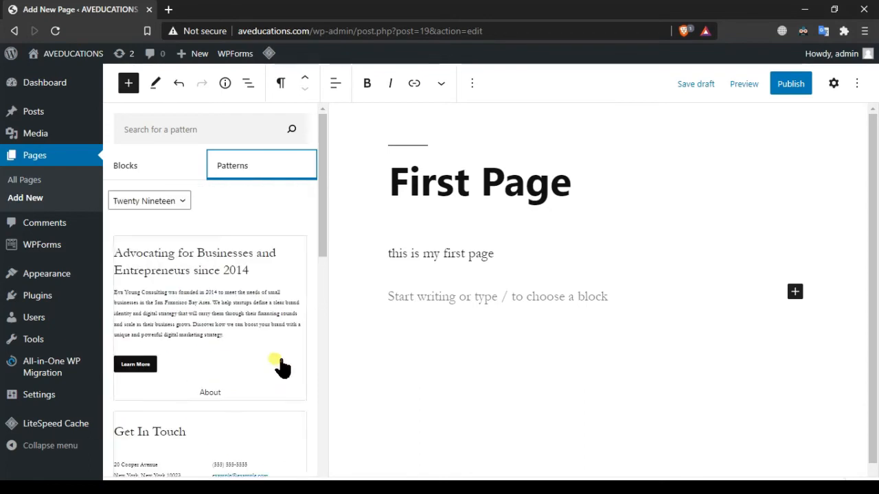
{"action": "scroll", "coordinate": [256, 351], "scroll_direction": "down", "scroll_amount": 7}
{"action": "scroll", "coordinate": [275, 408], "scroll_direction": "down", "scroll_amount": 2}
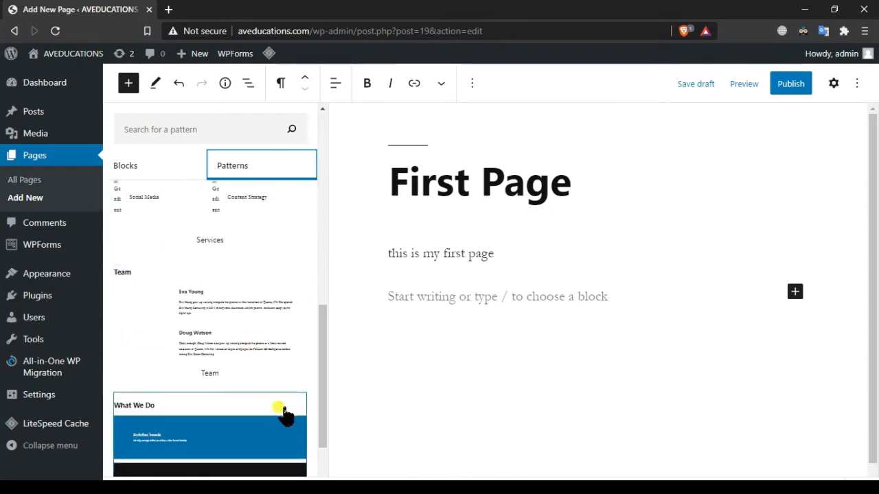
{"action": "scroll", "coordinate": [233, 350], "scroll_direction": "up", "scroll_amount": 5}
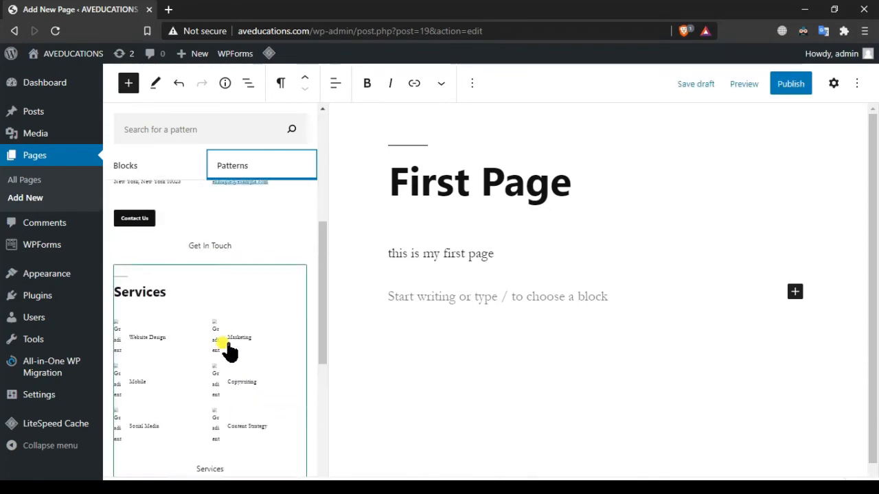
{"action": "scroll", "coordinate": [230, 353], "scroll_direction": "up", "scroll_amount": 3}
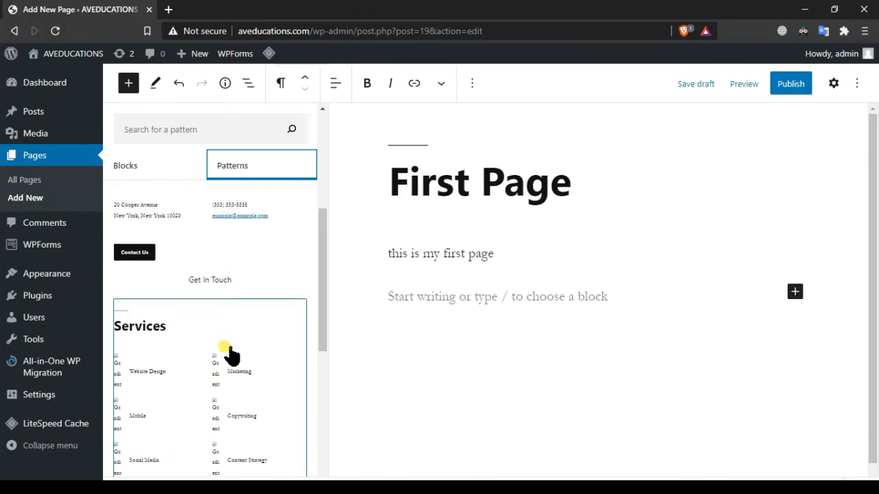
{"action": "scroll", "coordinate": [177, 403], "scroll_direction": "up", "scroll_amount": 3}
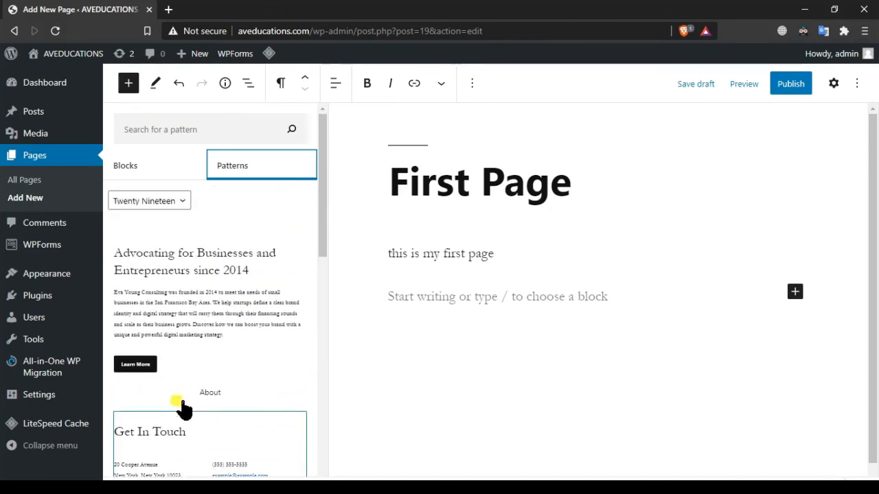
{"action": "scroll", "coordinate": [233, 309], "scroll_direction": "down", "scroll_amount": 10}
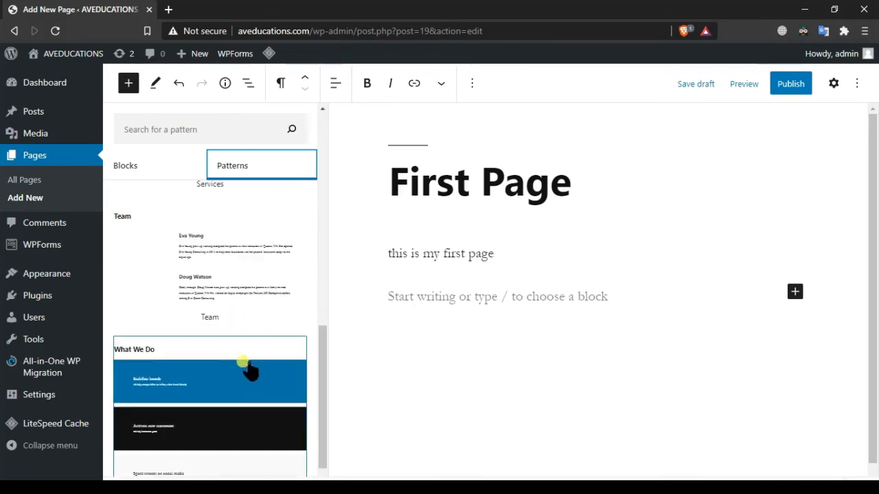
{"action": "scroll", "coordinate": [250, 367], "scroll_direction": "up", "scroll_amount": 8}
{"action": "scroll", "coordinate": [247, 343], "scroll_direction": "down", "scroll_amount": 8}
{"action": "scroll", "coordinate": [241, 335], "scroll_direction": "down", "scroll_amount": 1}
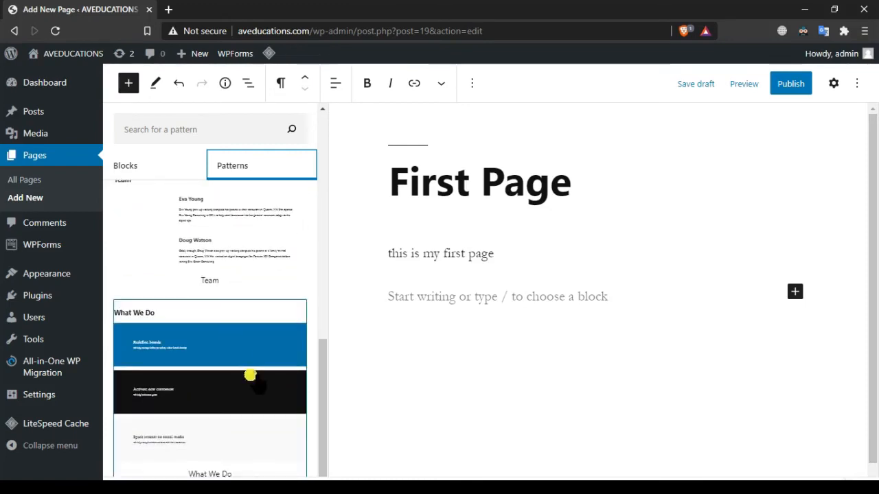
{"action": "scroll", "coordinate": [255, 379], "scroll_direction": "up", "scroll_amount": 7}
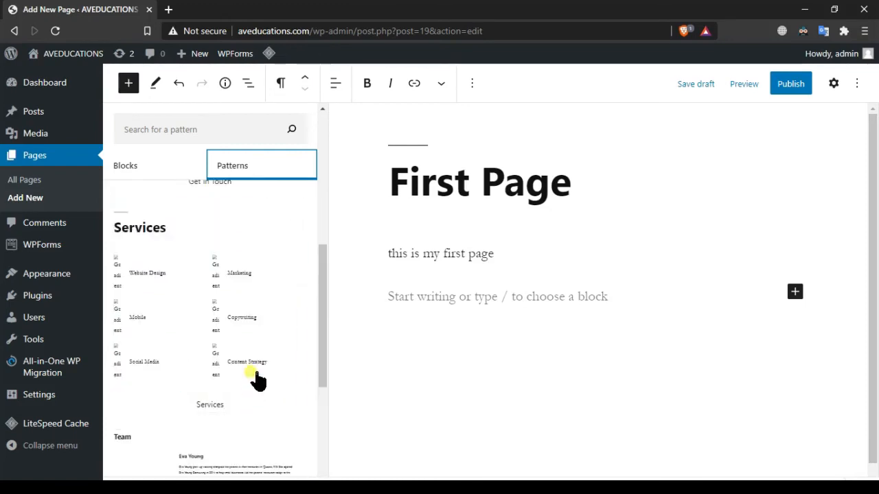
{"action": "left_click", "coordinate": [271, 330]}
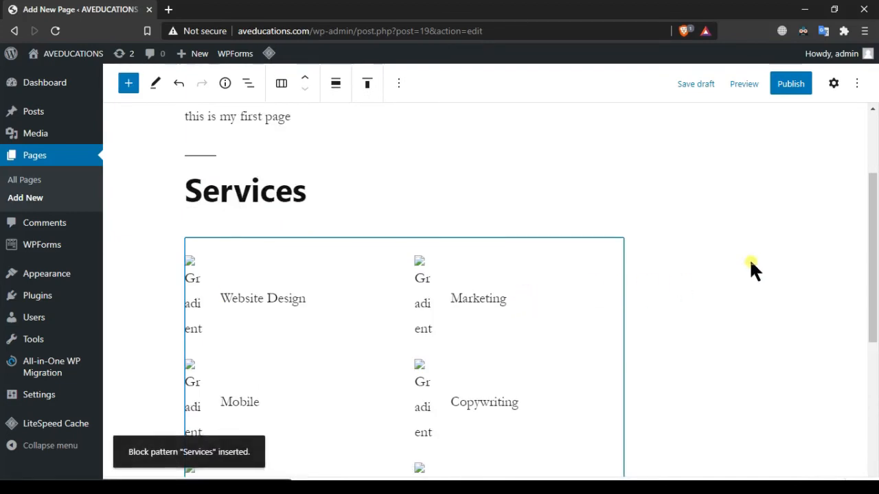
Check the inserted Services section and publish "First Page" immediately with public visibility.
{"action": "scroll", "coordinate": [651, 269], "scroll_direction": "up", "scroll_amount": 2}
{"action": "scroll", "coordinate": [651, 269], "scroll_direction": "down", "scroll_amount": 3}
{"action": "scroll", "coordinate": [402, 238], "scroll_direction": "up", "scroll_amount": 3}
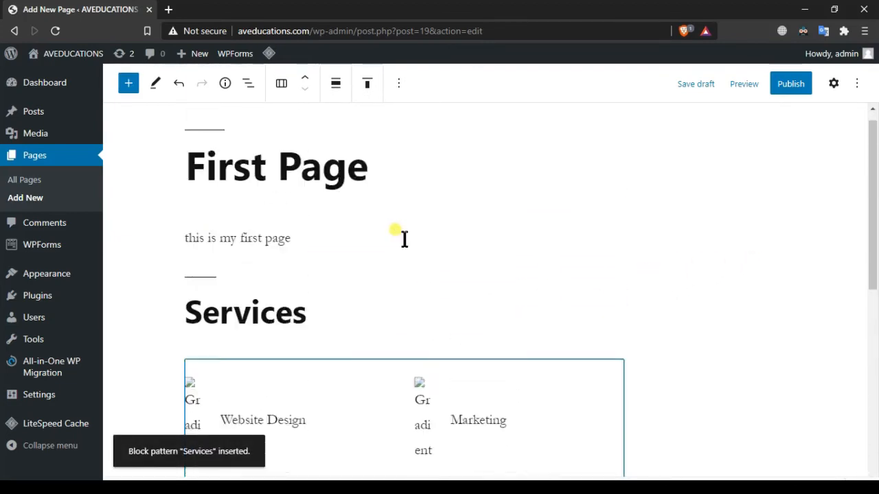
{"action": "left_click", "coordinate": [797, 85]}
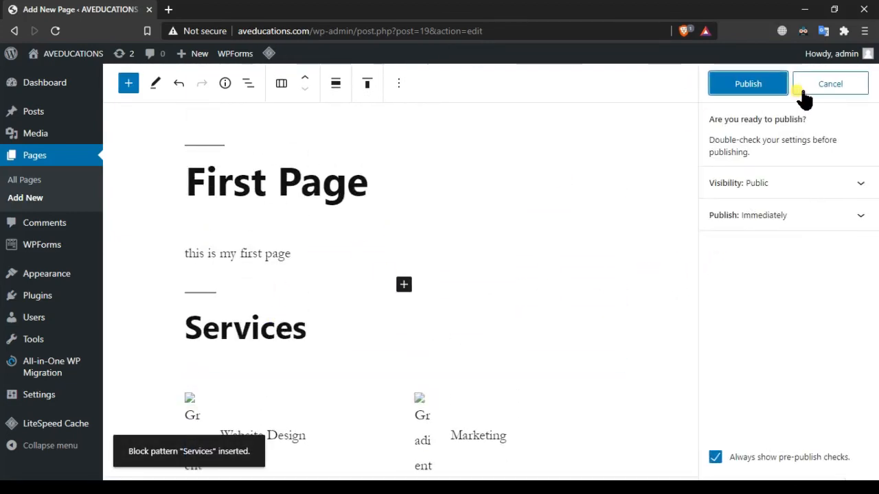
{"action": "left_click", "coordinate": [752, 85]}
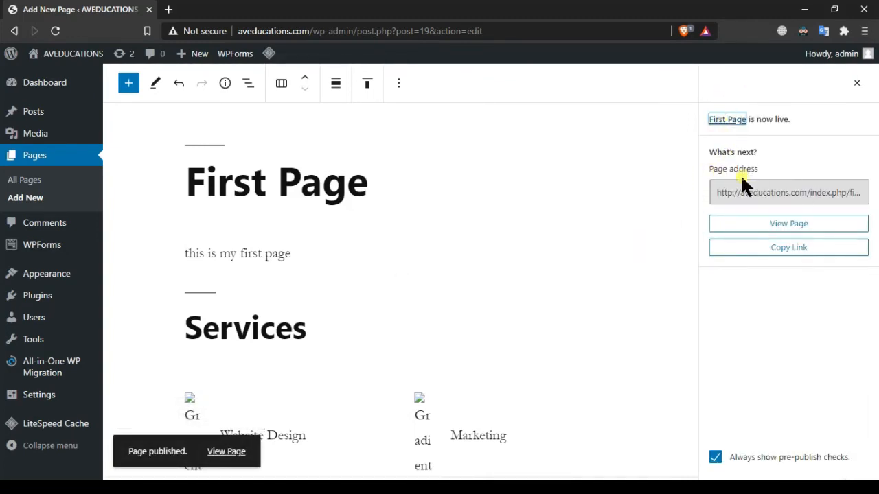
Open the published "First Page" in a new browser tab and review its content on the live site.
{"action": "right_click", "coordinate": [742, 221]}
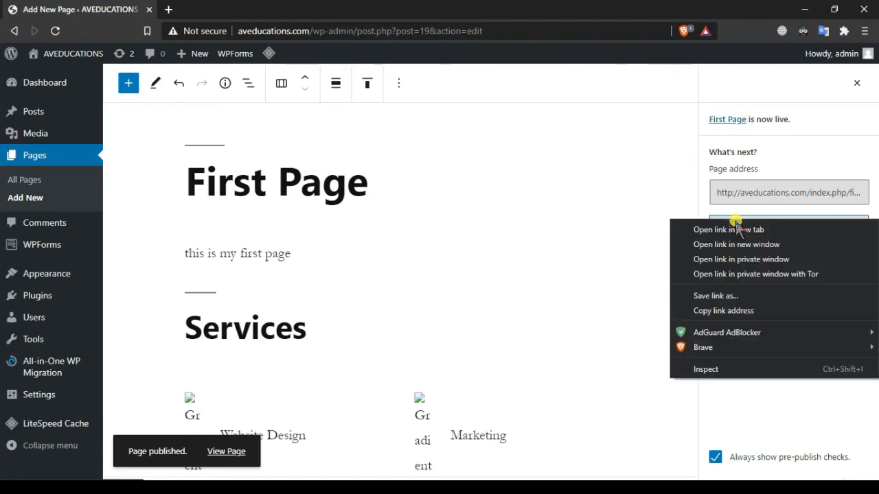
{"action": "left_click", "coordinate": [740, 231]}
{"action": "left_click", "coordinate": [227, 9]}
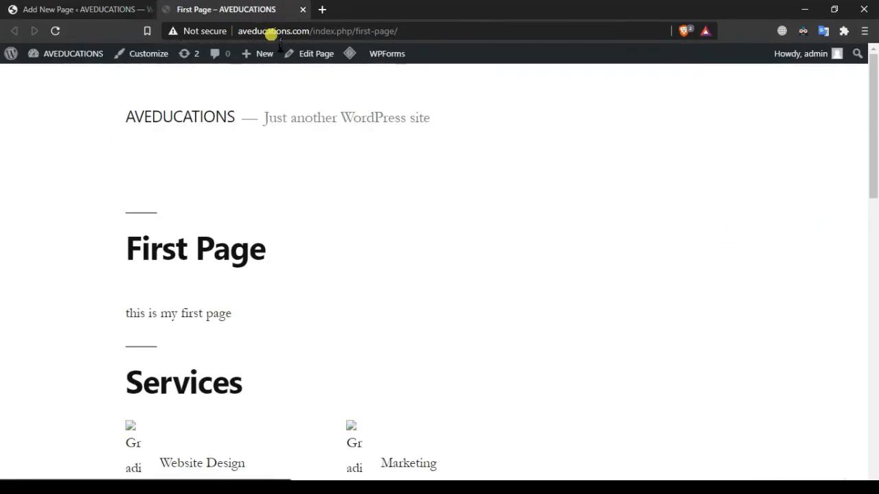
{"action": "scroll", "coordinate": [302, 172], "scroll_direction": "down", "scroll_amount": 9}
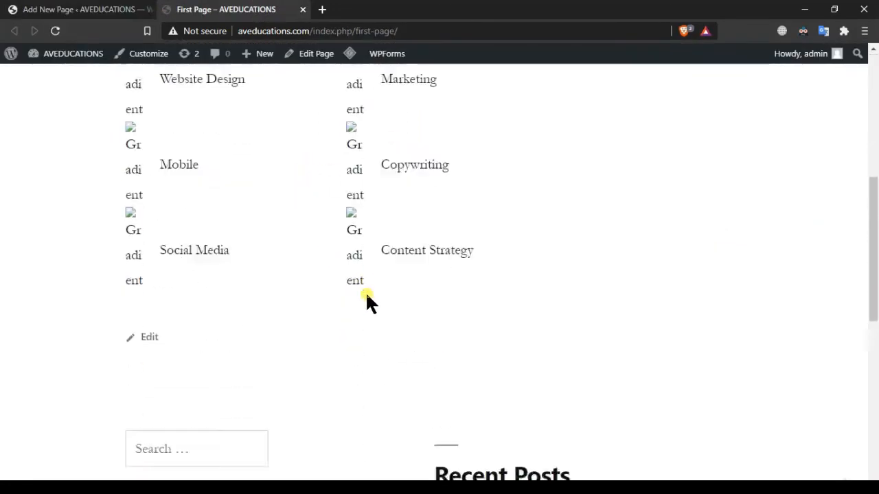
{"action": "scroll", "coordinate": [366, 295], "scroll_direction": "up", "scroll_amount": 8}
{"action": "scroll", "coordinate": [387, 328], "scroll_direction": "down", "scroll_amount": 3}
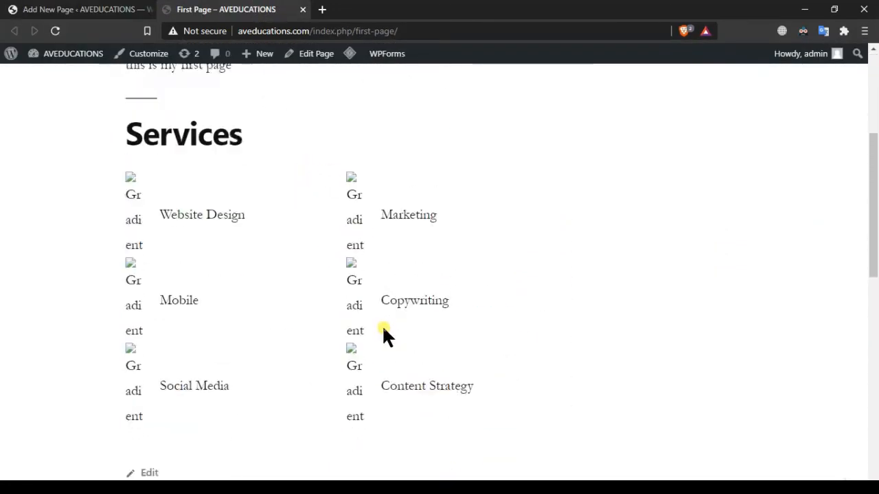
{"action": "scroll", "coordinate": [382, 337], "scroll_direction": "up", "scroll_amount": 3}
{"action": "scroll", "coordinate": [369, 412], "scroll_direction": "up", "scroll_amount": 1}
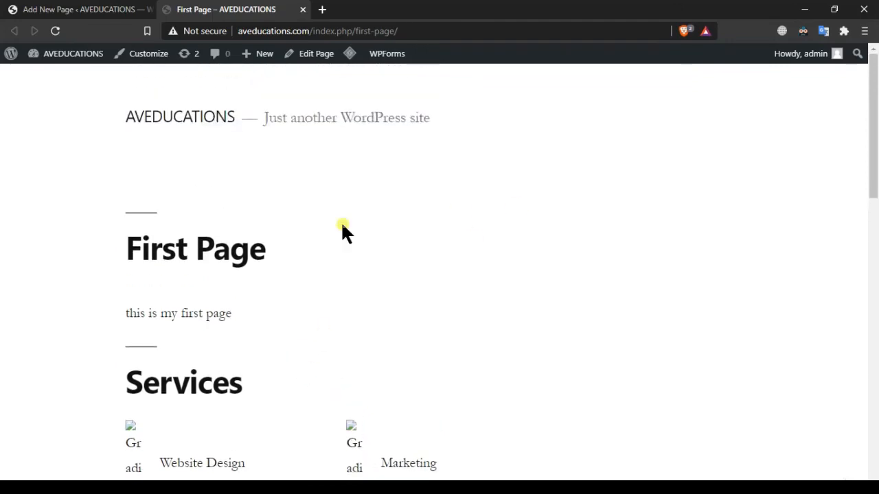
Open the site's home page, look over its post and widgets, and close that tab to return to the page editor.
{"action": "left_click", "coordinate": [167, 115]}
{"action": "scroll", "coordinate": [412, 305], "scroll_direction": "down", "scroll_amount": 8}
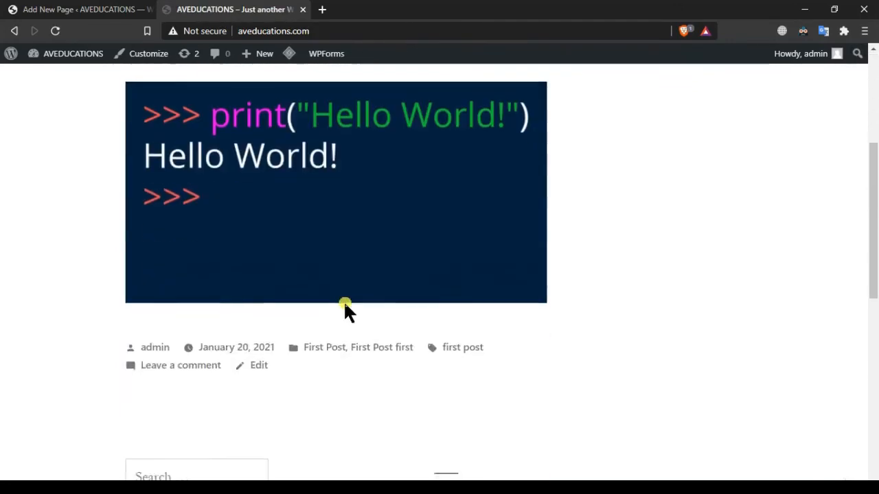
{"action": "scroll", "coordinate": [365, 338], "scroll_direction": "up", "scroll_amount": 8}
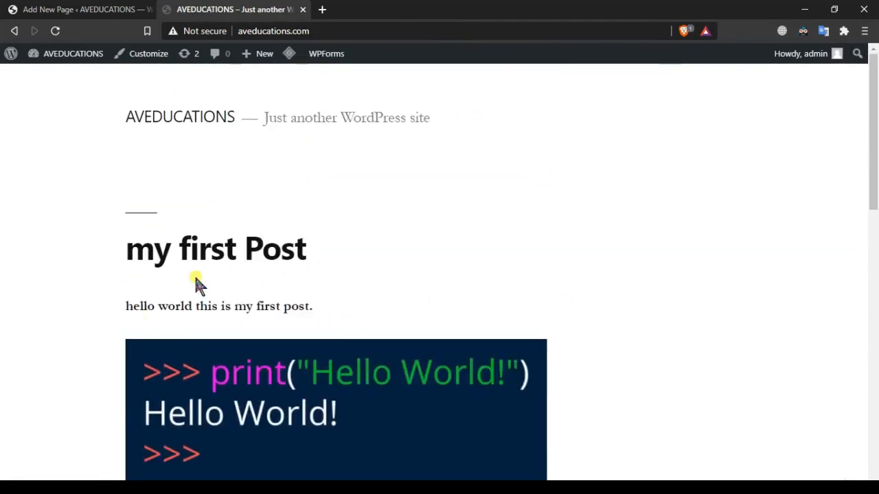
{"action": "scroll", "coordinate": [200, 295], "scroll_direction": "down", "scroll_amount": 4}
{"action": "scroll", "coordinate": [199, 318], "scroll_direction": "down", "scroll_amount": 4}
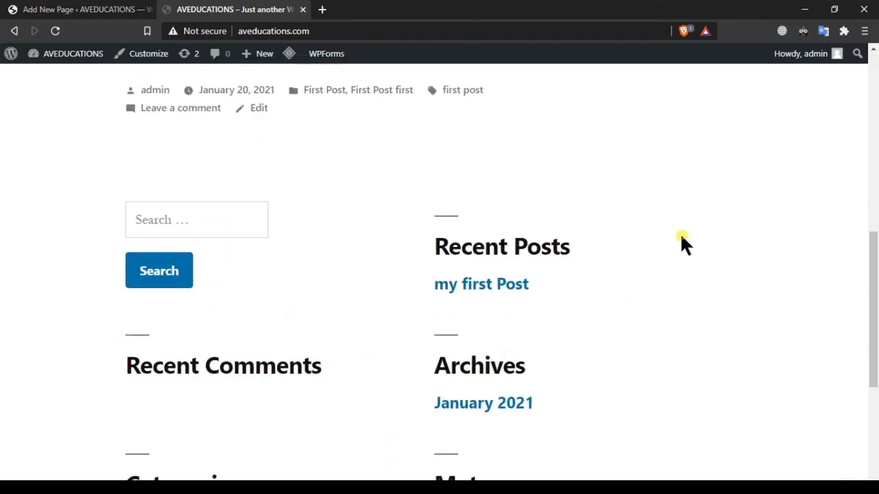
{"action": "scroll", "coordinate": [526, 222], "scroll_direction": "up", "scroll_amount": 5}
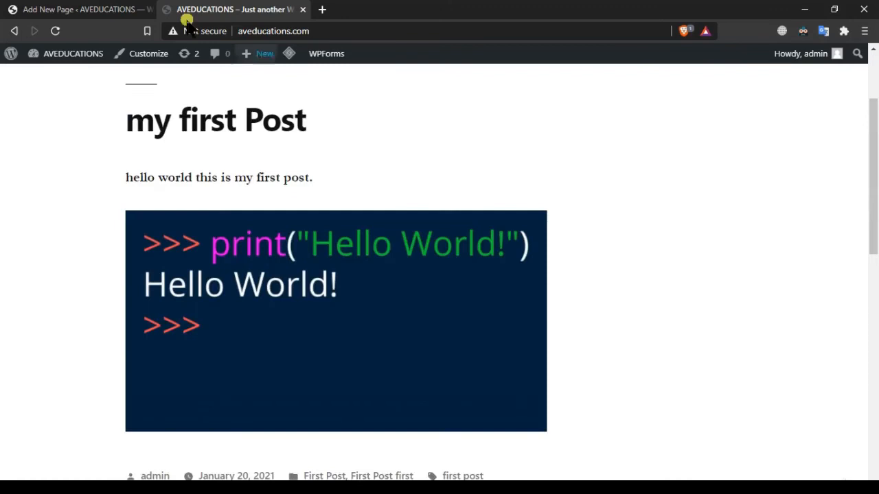
{"action": "left_click", "coordinate": [302, 9]}
{"action": "scroll", "coordinate": [511, 232], "scroll_direction": "down", "scroll_amount": 2}
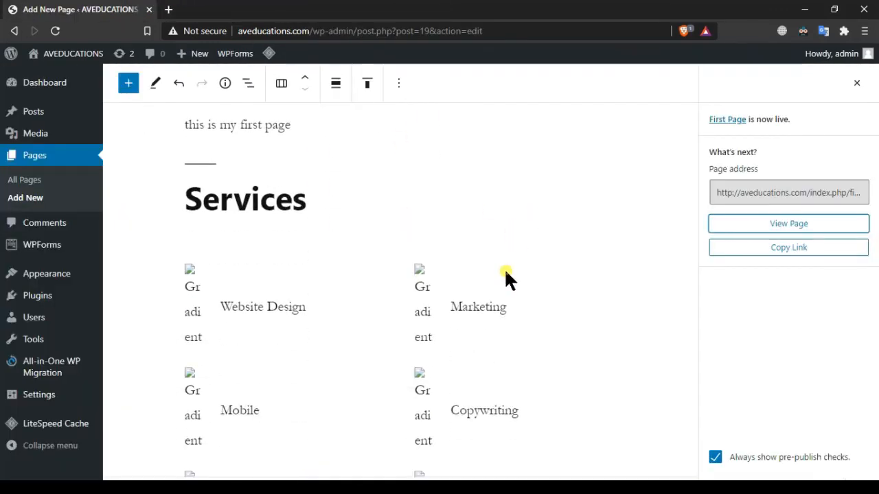
{"action": "scroll", "coordinate": [501, 281], "scroll_direction": "down", "scroll_amount": 5}
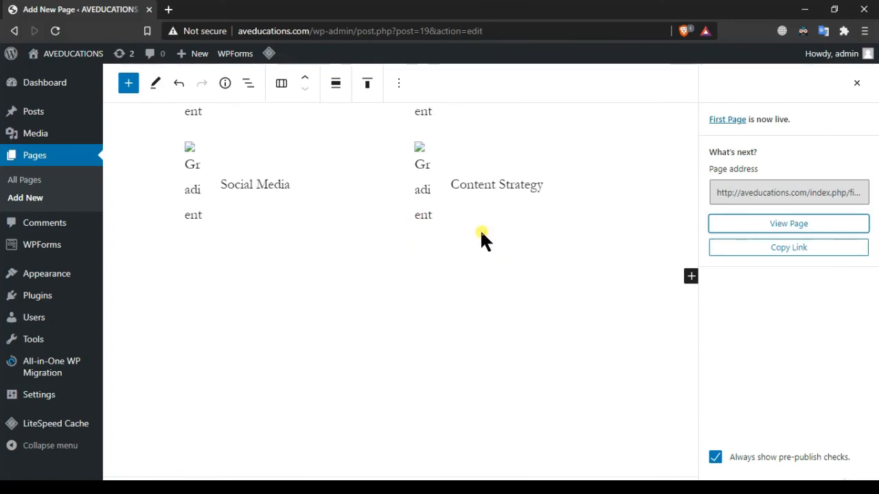
{"action": "scroll", "coordinate": [515, 313], "scroll_direction": "up", "scroll_amount": 3}
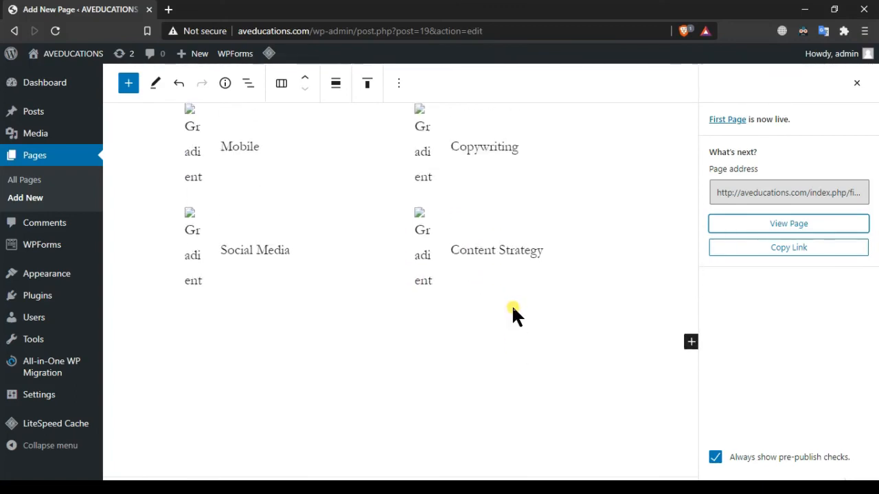
{"action": "scroll", "coordinate": [513, 308], "scroll_direction": "up", "scroll_amount": 1}
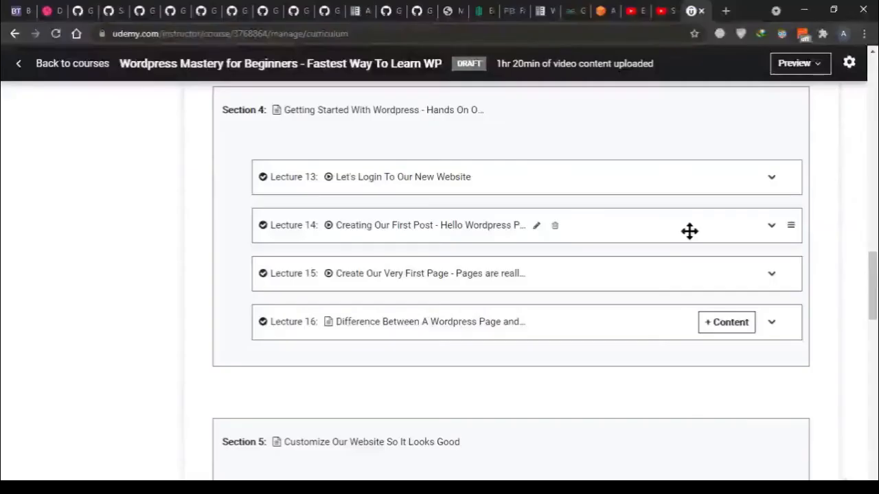
Switch to the browser window with the finished aveducations.com site and look through its home page down to the footer.
{"action": "key", "text": "alt+Tab"}
{"action": "key", "text": "Tab"}
{"action": "key", "text": "Tab"}
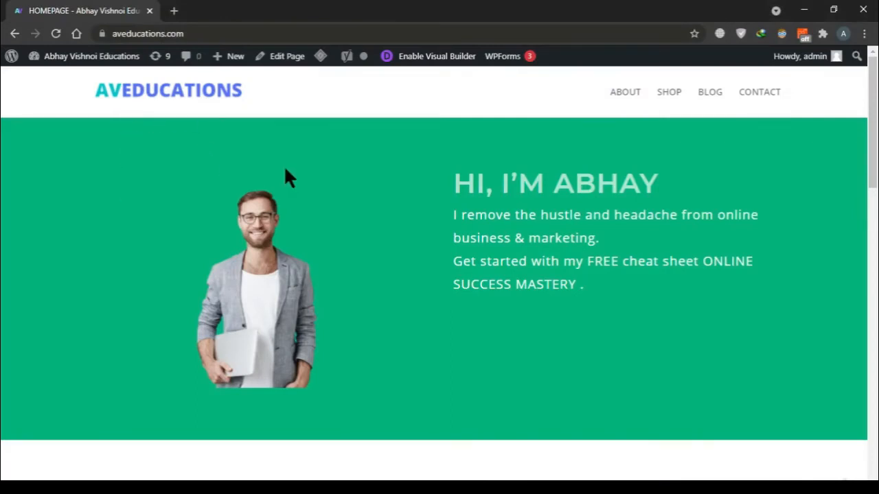
{"action": "scroll", "coordinate": [234, 169], "scroll_direction": "down", "scroll_amount": 5}
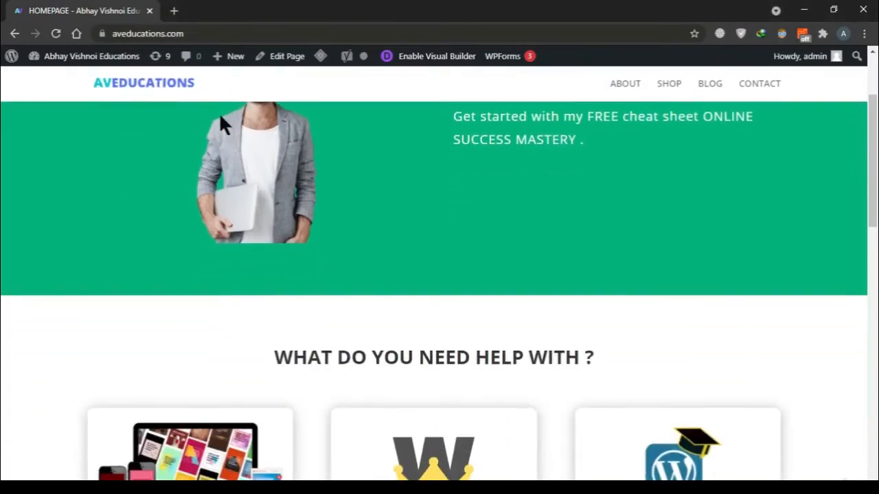
{"action": "scroll", "coordinate": [74, 175], "scroll_direction": "down", "scroll_amount": 10}
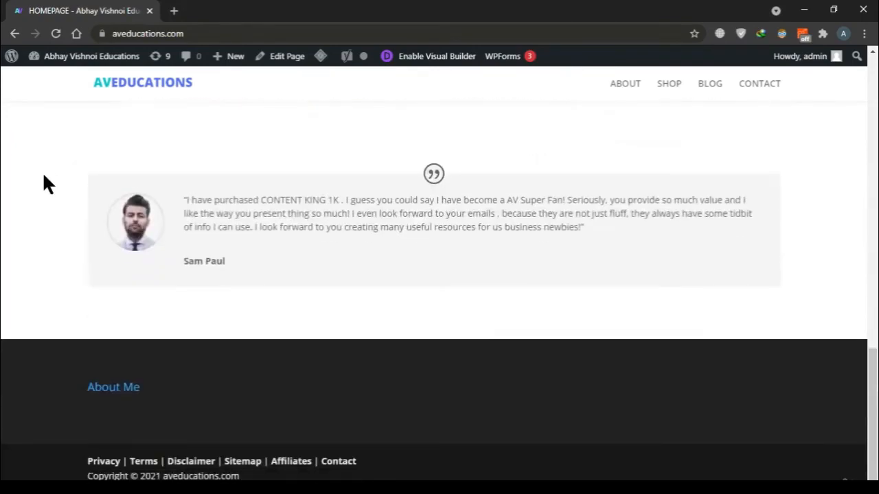
{"action": "scroll", "coordinate": [43, 175], "scroll_direction": "up", "scroll_amount": 15}
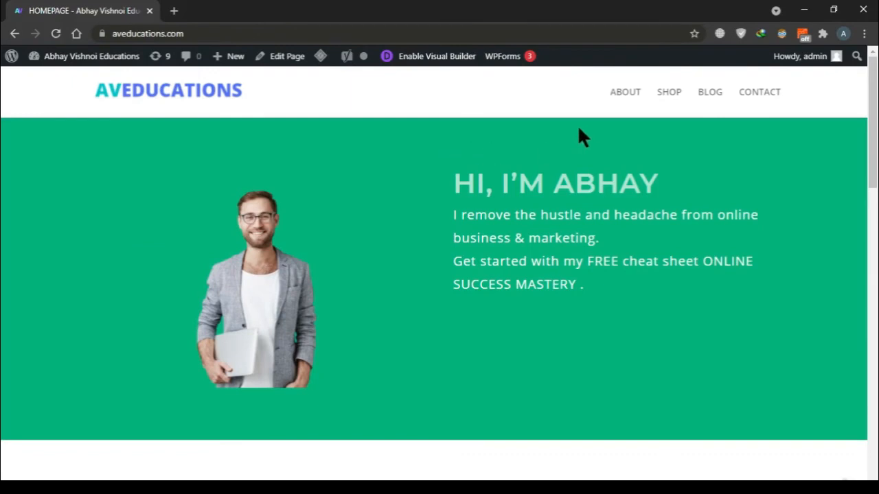
Open the site's About page and examine its heading, introduction text and footer as an example of page content.
{"action": "left_click", "coordinate": [623, 92]}
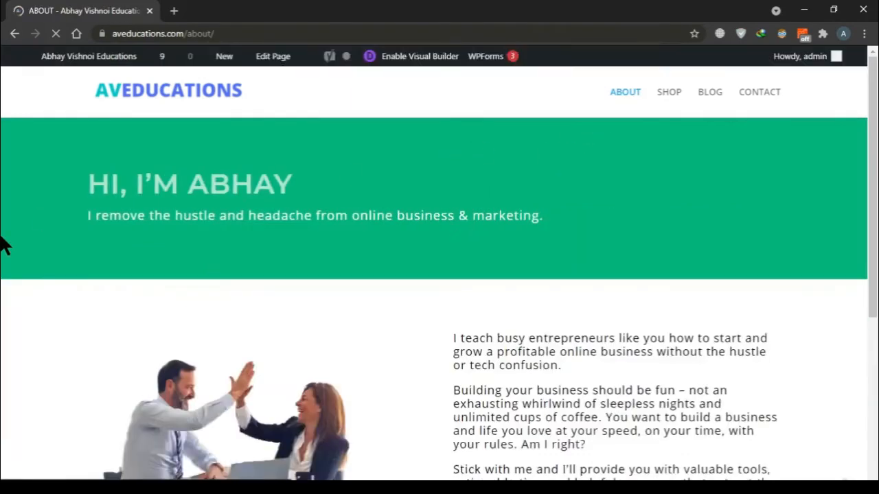
{"action": "scroll", "coordinate": [36, 184], "scroll_direction": "down", "scroll_amount": 1}
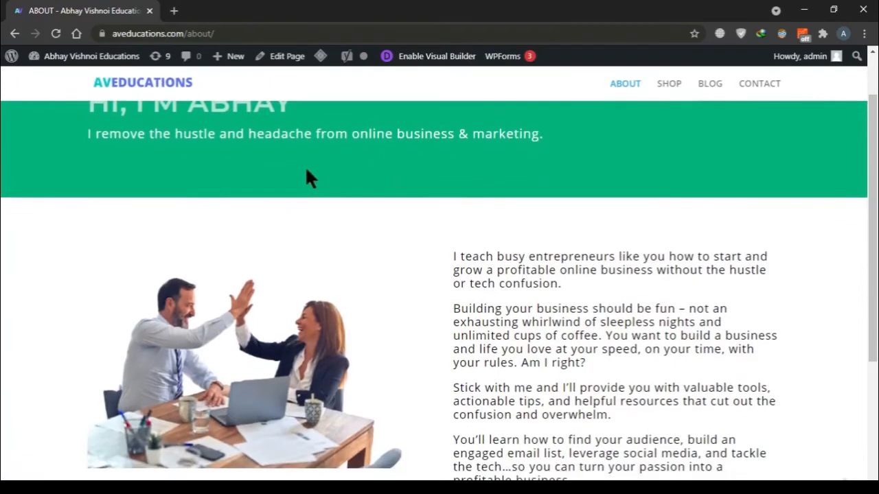
{"action": "scroll", "coordinate": [302, 173], "scroll_direction": "up", "scroll_amount": 1}
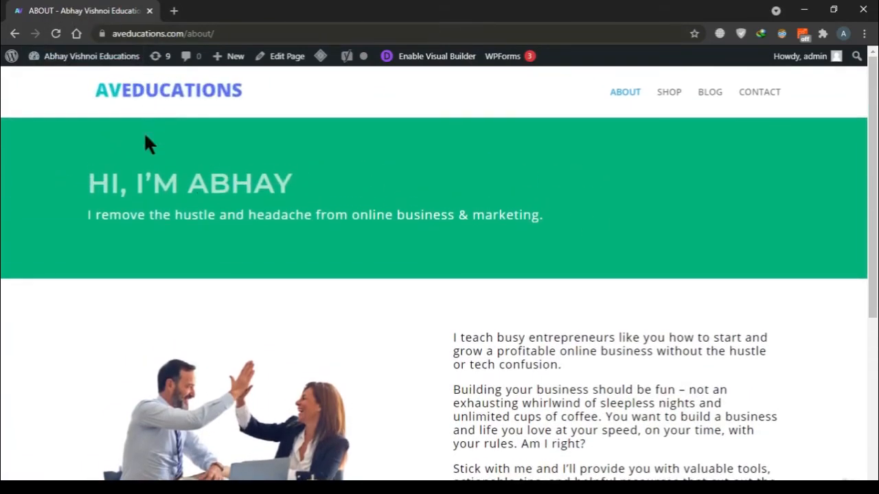
{"action": "left_click_drag", "start_coordinate": [88, 184], "coordinate": [482, 229]}
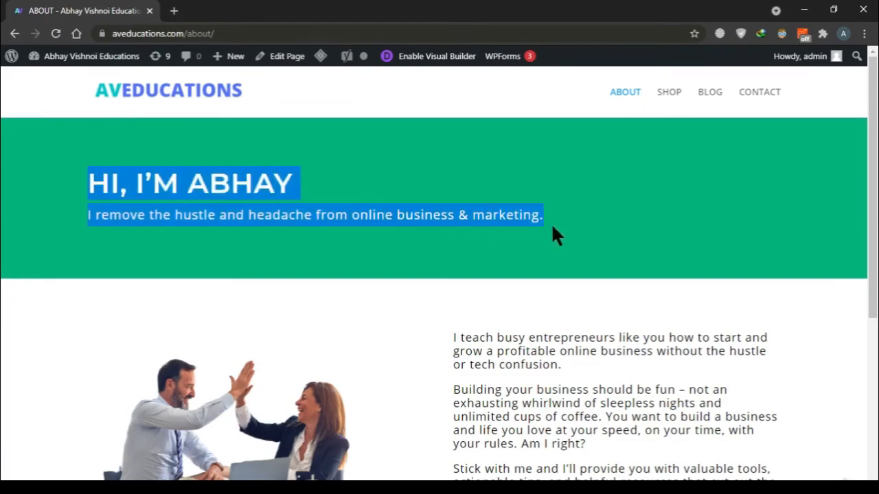
{"action": "scroll", "coordinate": [73, 173], "scroll_direction": "down", "scroll_amount": 2}
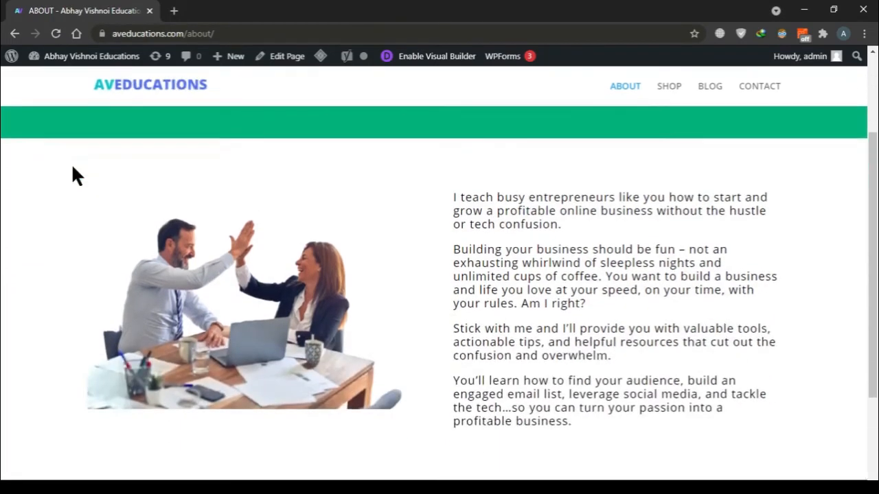
{"action": "scroll", "coordinate": [103, 176], "scroll_direction": "down", "scroll_amount": 1}
{"action": "left_click_drag", "start_coordinate": [453, 128], "coordinate": [714, 370]}
{"action": "scroll", "coordinate": [473, 175], "scroll_direction": "down", "scroll_amount": 2}
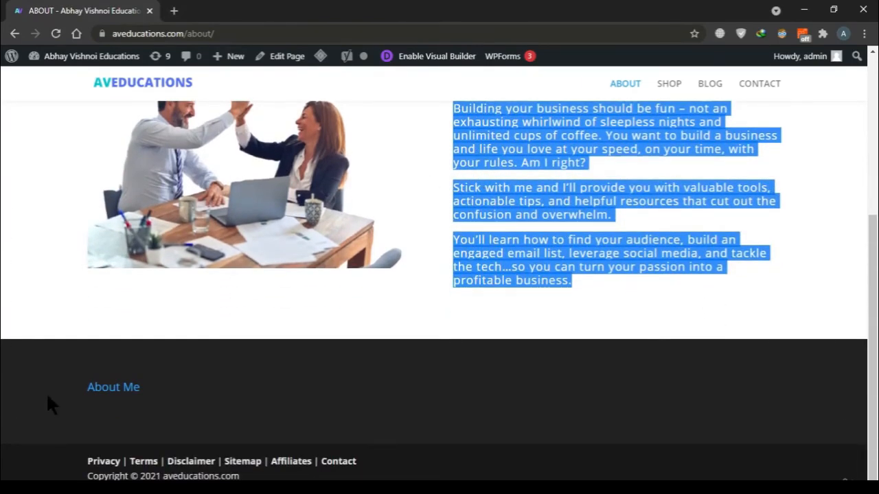
{"action": "left_click", "coordinate": [46, 421]}
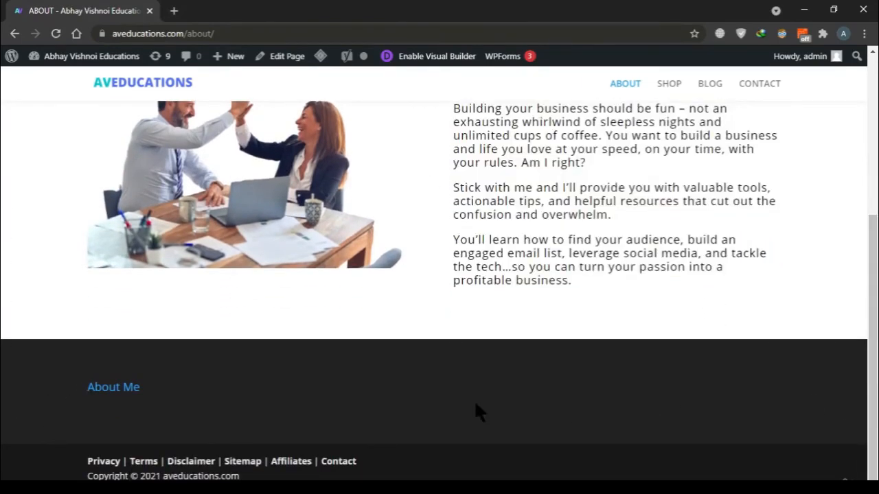
Go to the finished site's admin dashboard and start a new post from the list of all posts.
{"action": "scroll", "coordinate": [710, 454], "scroll_direction": "up", "scroll_amount": 4}
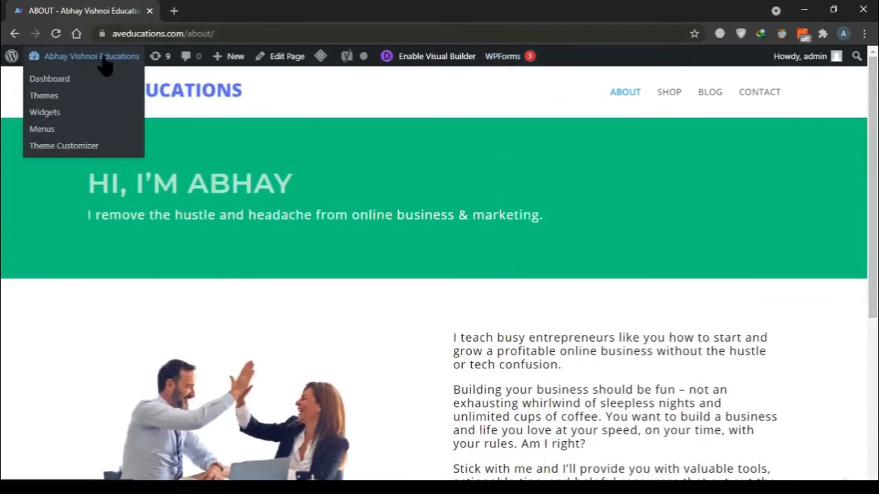
{"action": "left_click", "coordinate": [106, 79]}
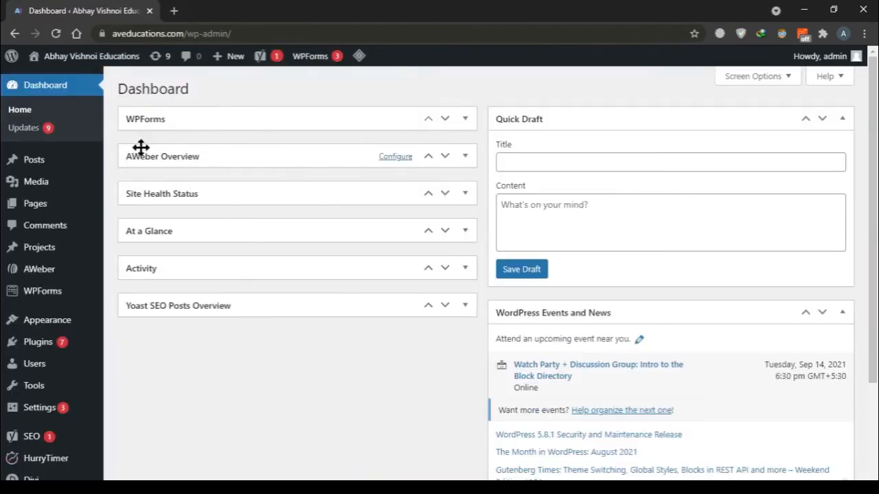
{"action": "mouse_move", "coordinate": [94, 203]}
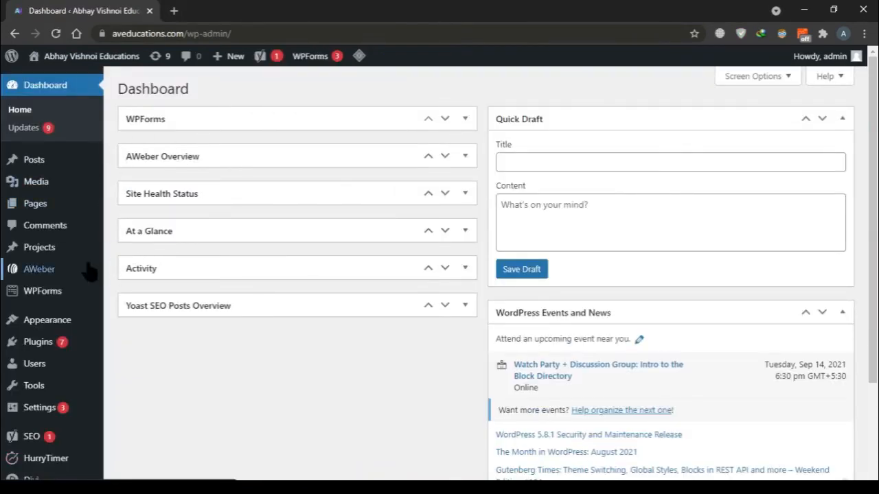
{"action": "mouse_move", "coordinate": [69, 165]}
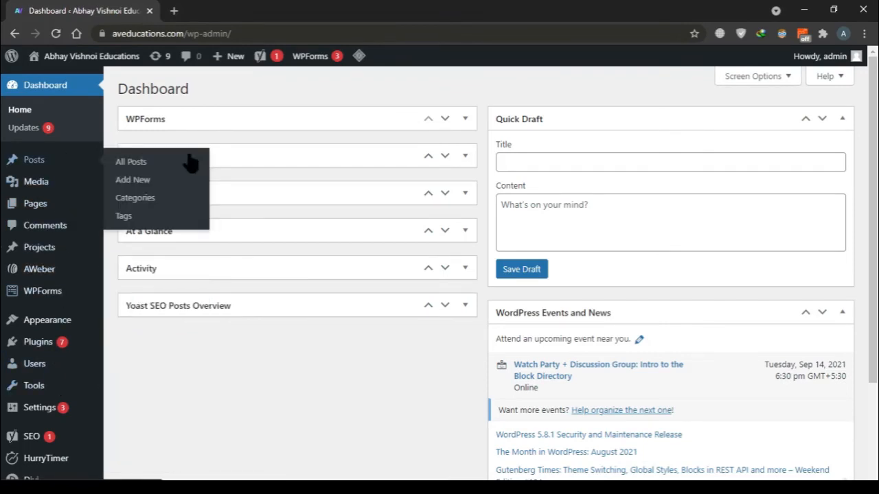
{"action": "left_click", "coordinate": [198, 164]}
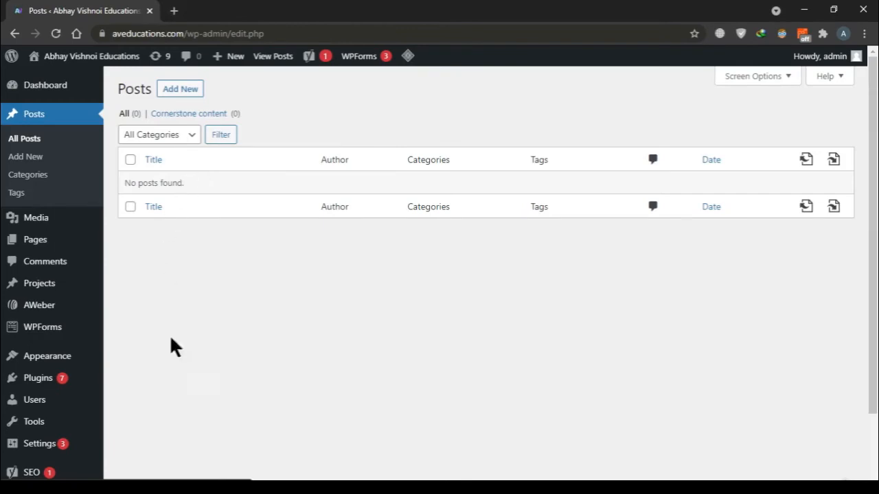
{"action": "left_click", "coordinate": [180, 90]}
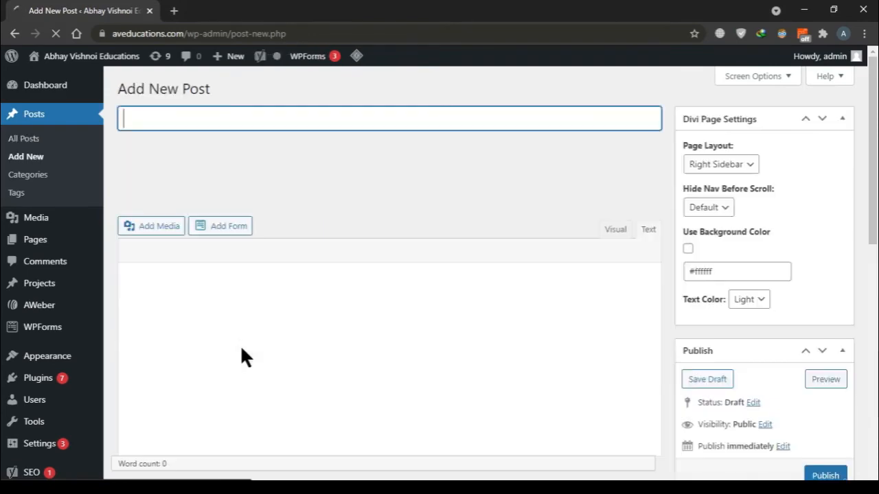
Title the new post "Hello World" and enter "This is my first post" as its body text.
{"action": "type", "text": "Hello "}
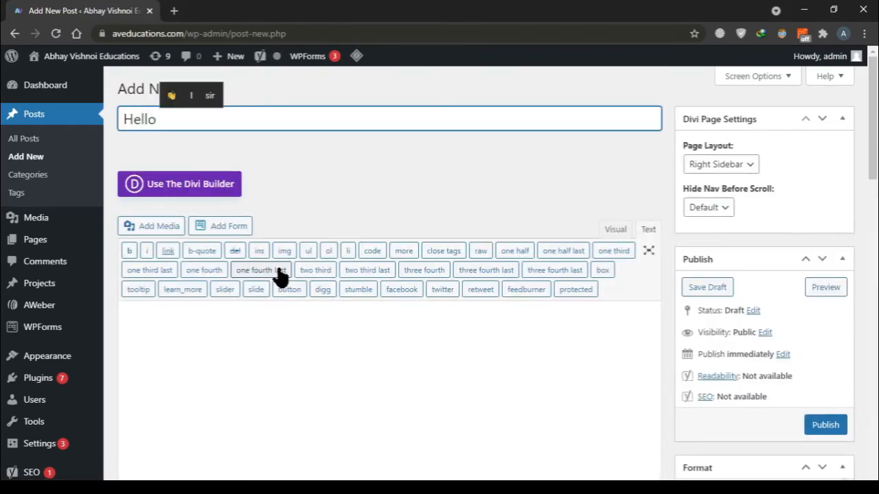
{"action": "type", "text": "World"}
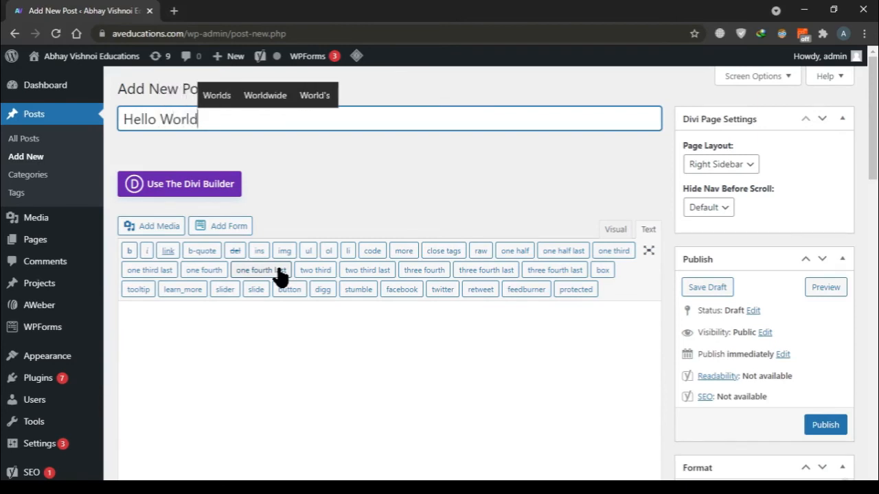
{"action": "scroll", "coordinate": [278, 274], "scroll_direction": "down", "scroll_amount": 2}
{"action": "left_click", "coordinate": [349, 269]}
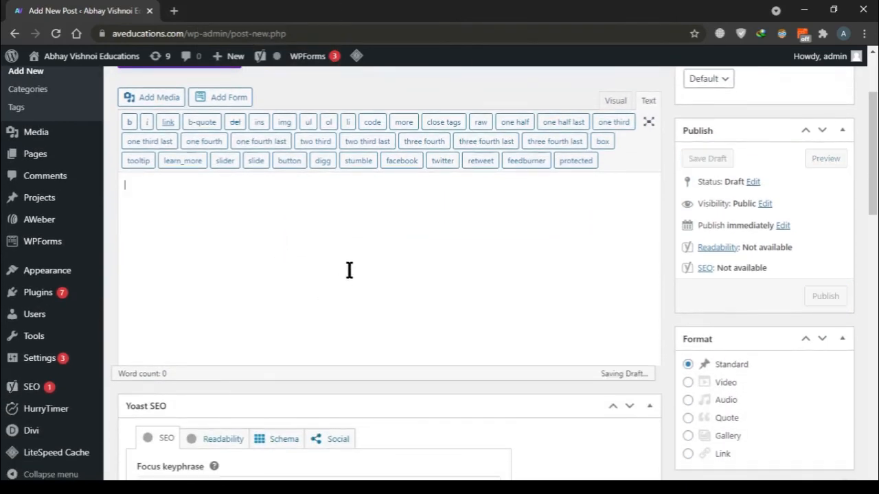
{"action": "type", "text": "This is "}
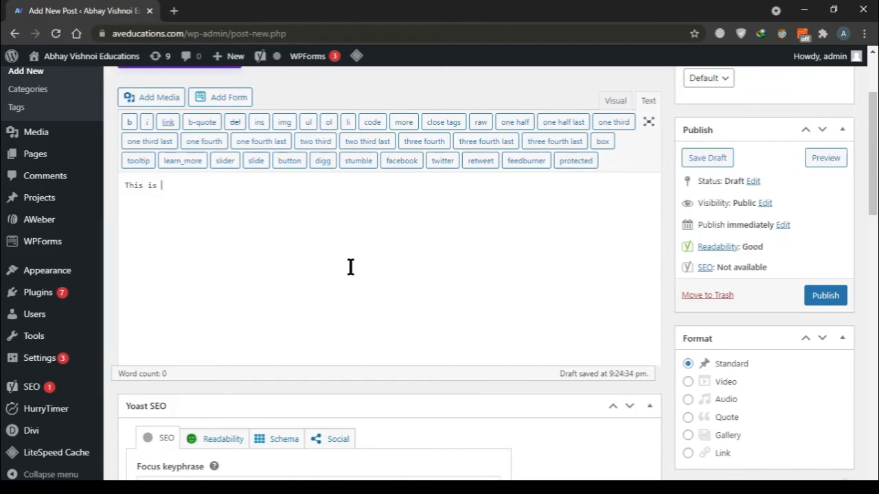
{"action": "type", "text": "my first post"}
{"action": "scroll", "coordinate": [350, 254], "scroll_direction": "down", "scroll_amount": 1}
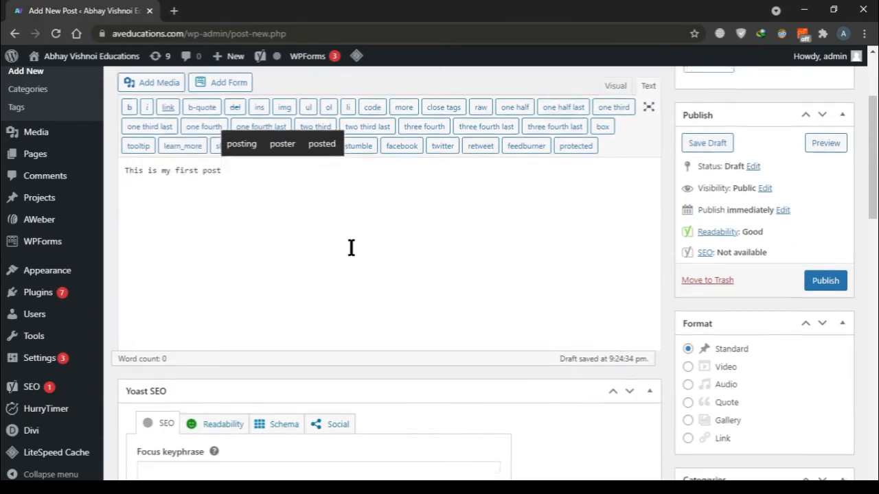
Assign the "Hello World" post to the First Post category and publish it.
{"action": "scroll", "coordinate": [426, 316], "scroll_direction": "down", "scroll_amount": 4}
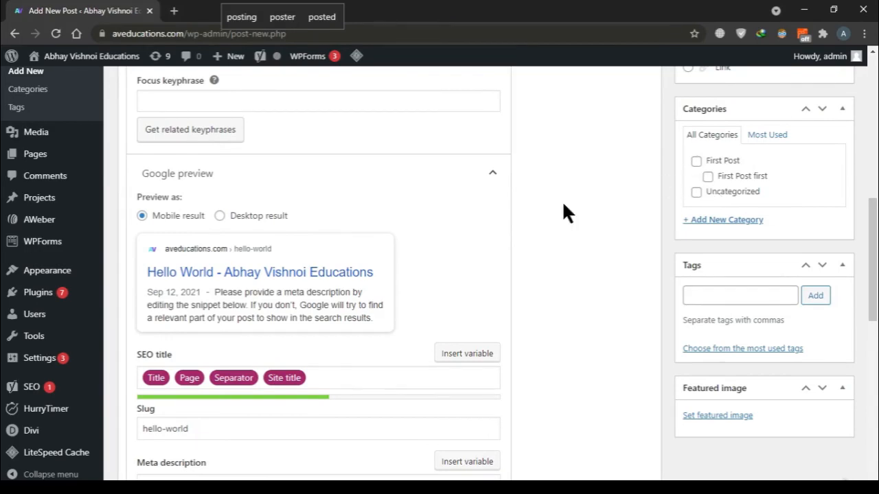
{"action": "scroll", "coordinate": [563, 204], "scroll_direction": "down", "scroll_amount": 1}
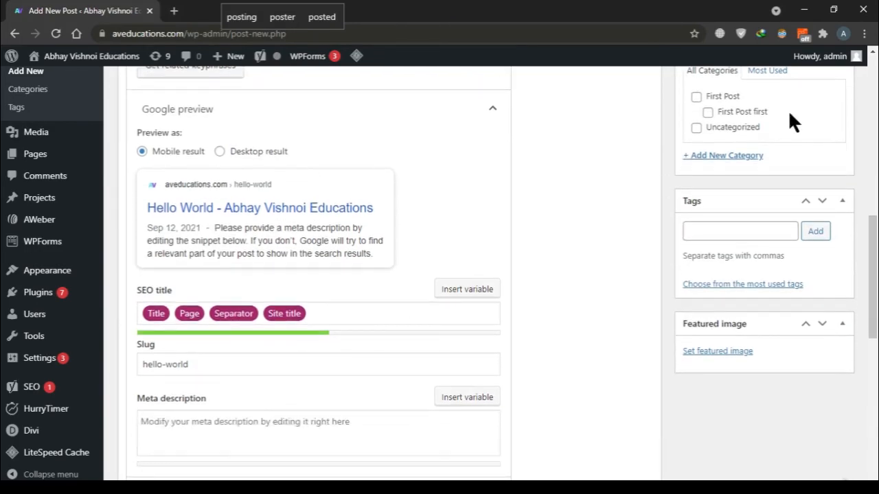
{"action": "left_click", "coordinate": [696, 100]}
{"action": "scroll", "coordinate": [408, 269], "scroll_direction": "up", "scroll_amount": 8}
{"action": "scroll", "coordinate": [584, 279], "scroll_direction": "down", "scroll_amount": 3}
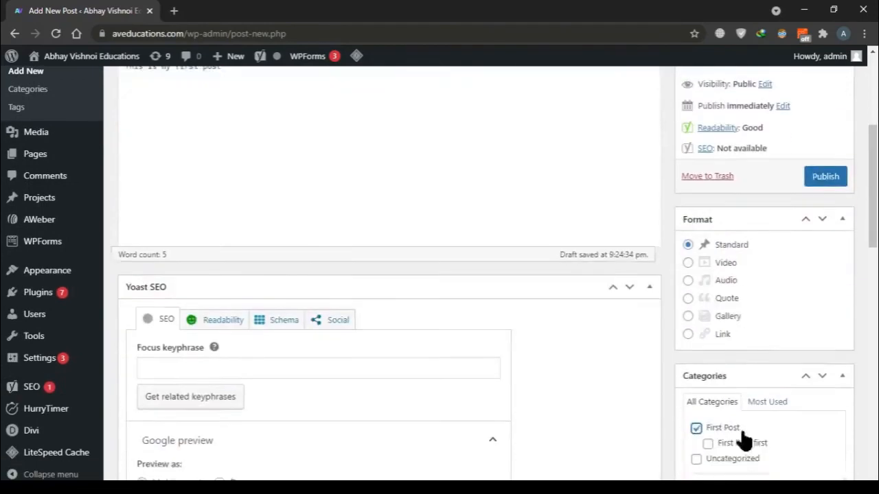
{"action": "scroll", "coordinate": [760, 403], "scroll_direction": "down", "scroll_amount": 5}
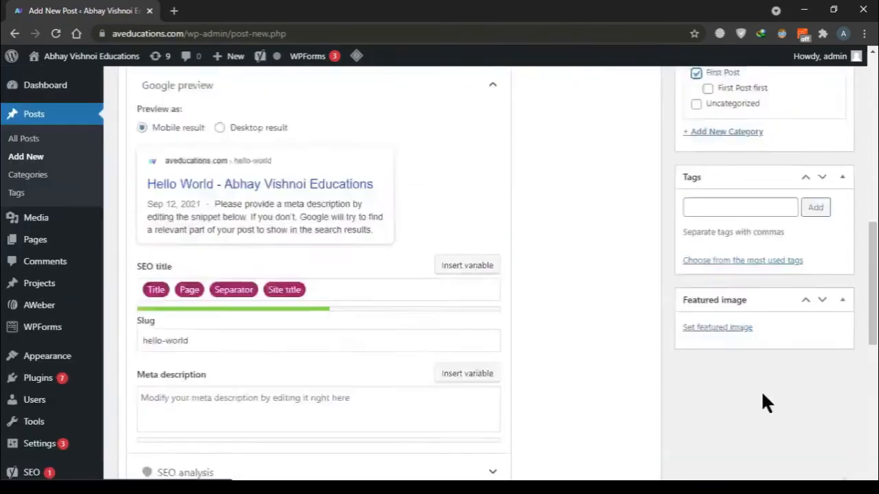
{"action": "scroll", "coordinate": [761, 402], "scroll_direction": "up", "scroll_amount": 10}
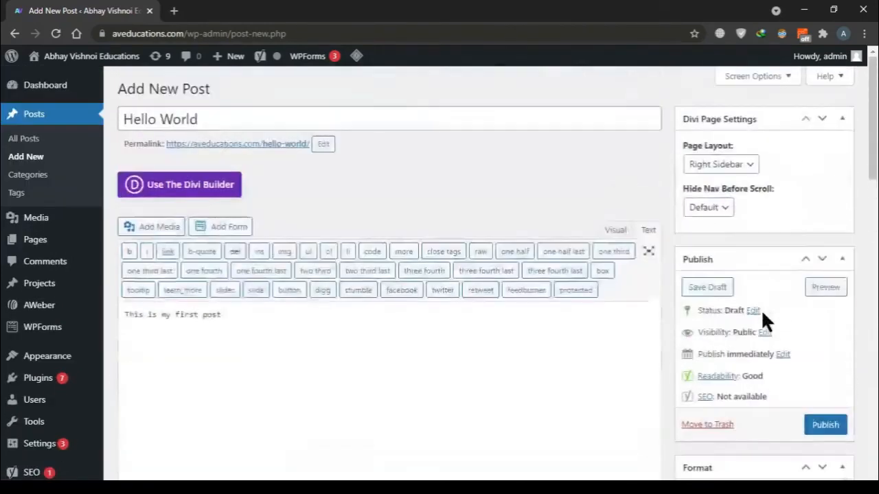
{"action": "left_click", "coordinate": [824, 426]}
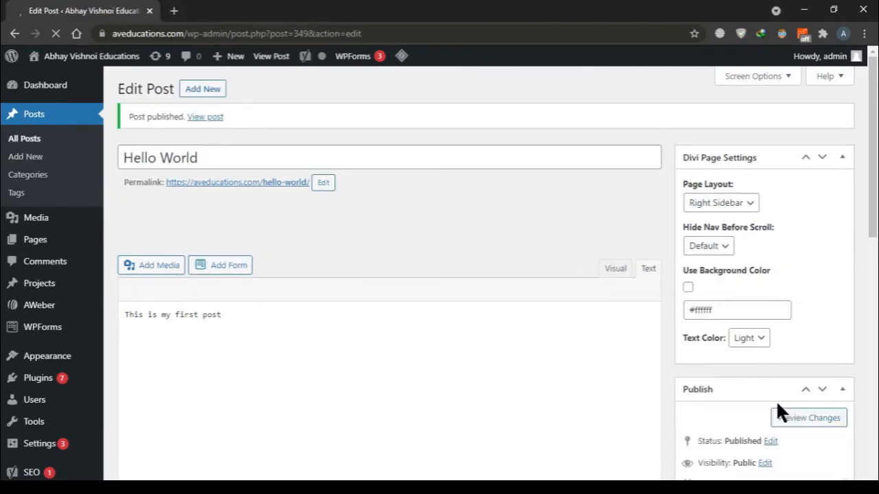
Open the published "Hello World" post from its permalink in a new browser tab and review it down to the comment form and footer.
{"action": "right_click", "coordinate": [195, 187]}
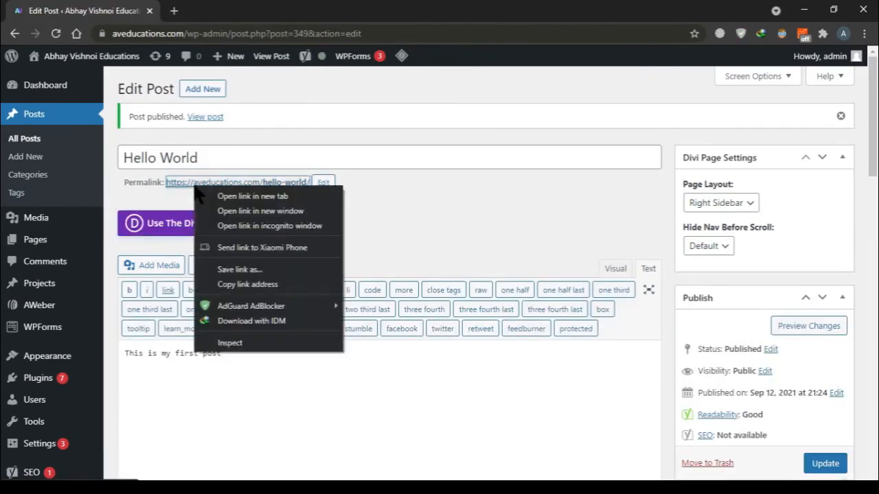
{"action": "left_click", "coordinate": [218, 197]}
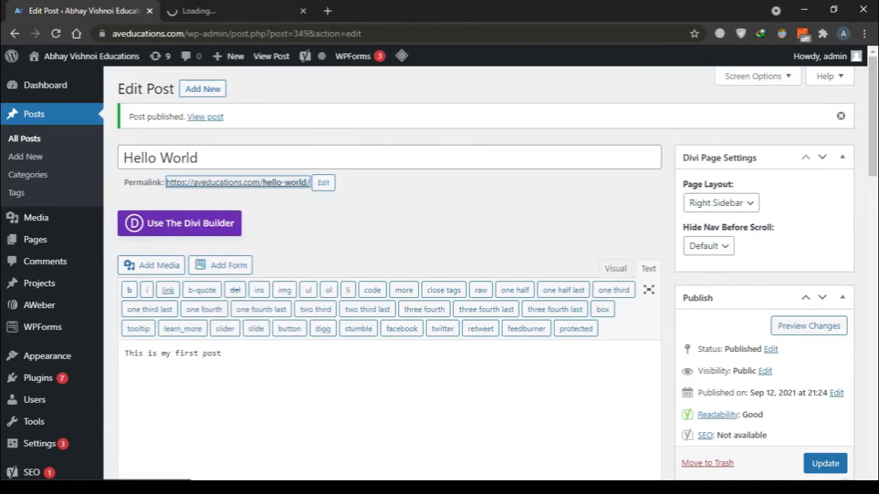
{"action": "left_click", "coordinate": [227, 11]}
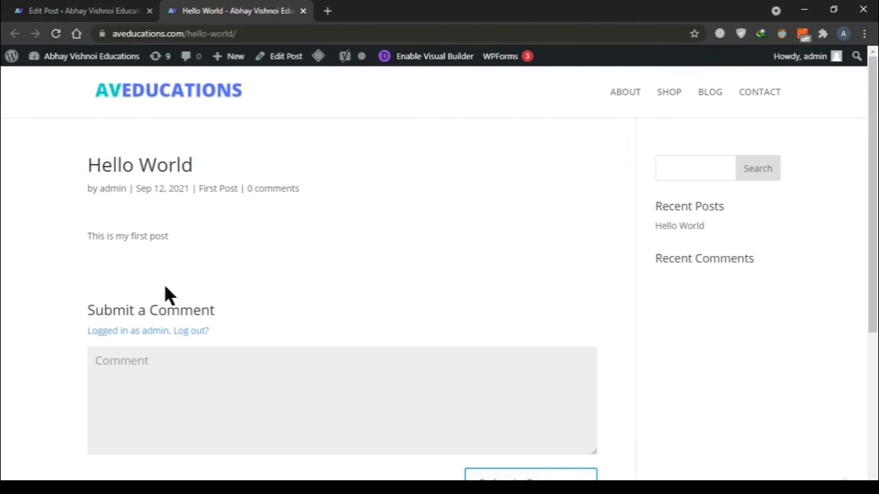
{"action": "scroll", "coordinate": [806, 289], "scroll_direction": "down", "scroll_amount": 3}
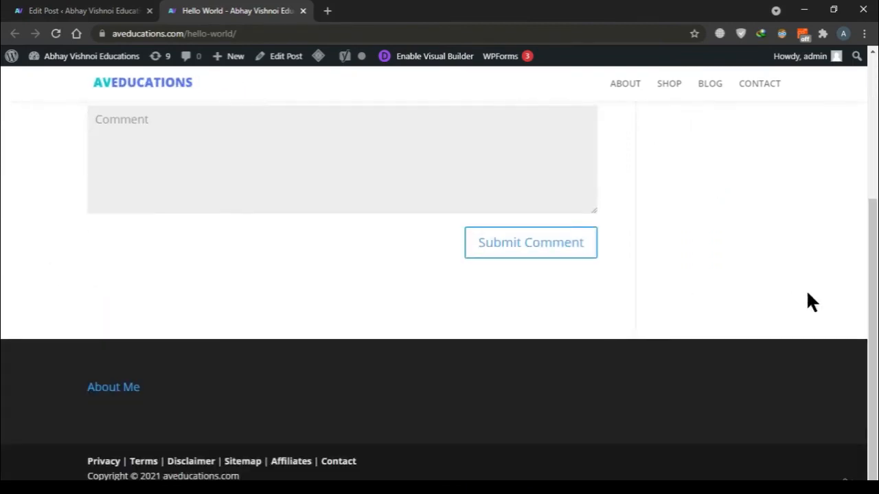
Return from the post editor through the browsing history to the site's About page, keeping the published "Hello World" post open in its own tab.
{"action": "scroll", "coordinate": [806, 289], "scroll_direction": "up", "scroll_amount": 3}
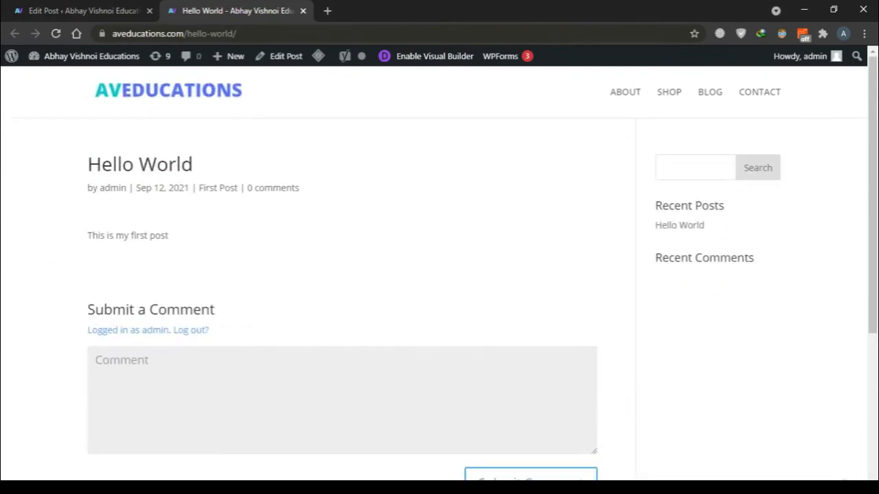
{"action": "left_click", "coordinate": [62, 11]}
{"action": "left_click", "coordinate": [11, 39]}
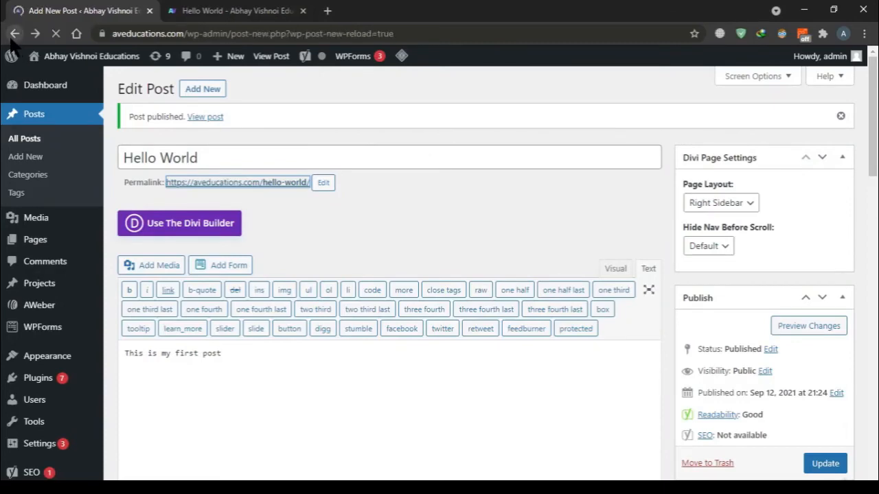
{"action": "left_click", "coordinate": [11, 38]}
{"action": "left_click", "coordinate": [12, 39]}
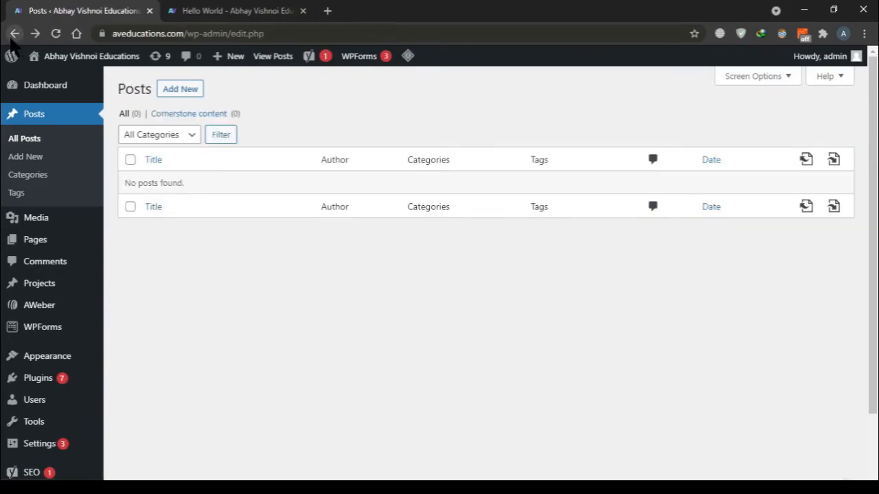
{"action": "left_click", "coordinate": [12, 38]}
{"action": "left_click", "coordinate": [11, 38]}
{"action": "scroll", "coordinate": [32, 174], "scroll_direction": "down", "scroll_amount": 1}
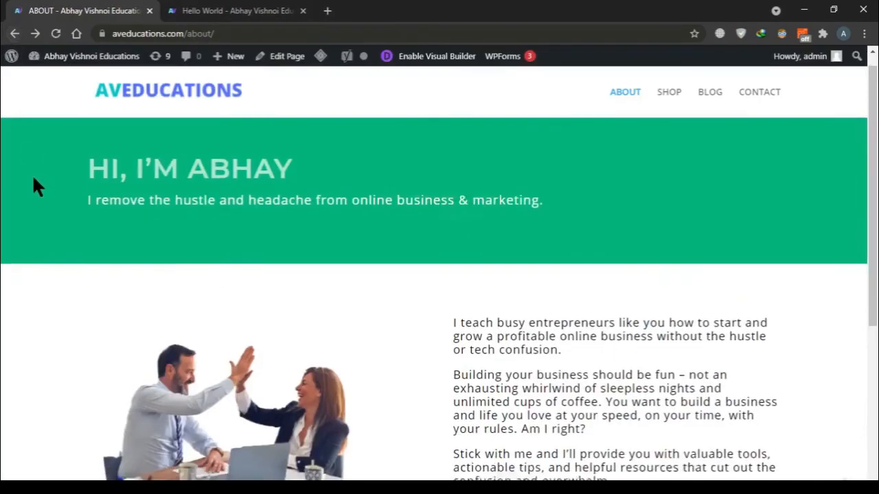
{"action": "scroll", "coordinate": [35, 188], "scroll_direction": "up", "scroll_amount": 1}
Compare the About page with the "Hello World" post, checking the post's author, date, category and comment-count line against the page's content.
{"action": "left_click", "coordinate": [230, 10]}
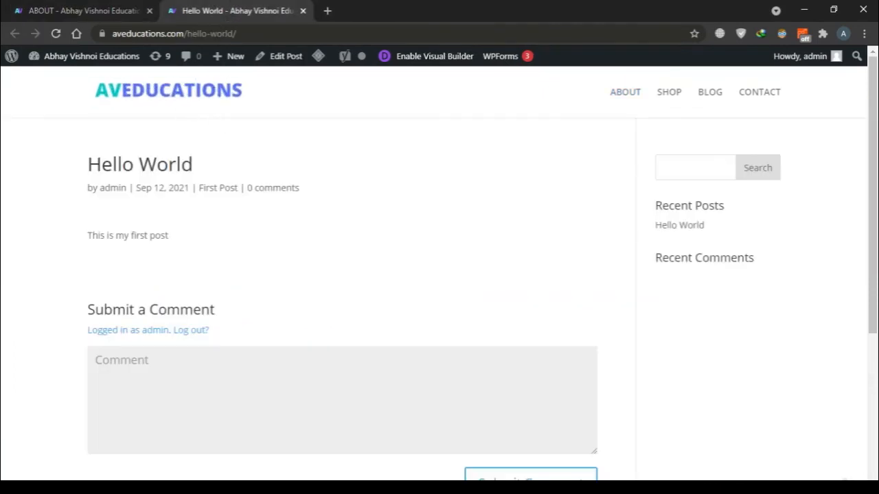
{"action": "left_click", "coordinate": [81, 10]}
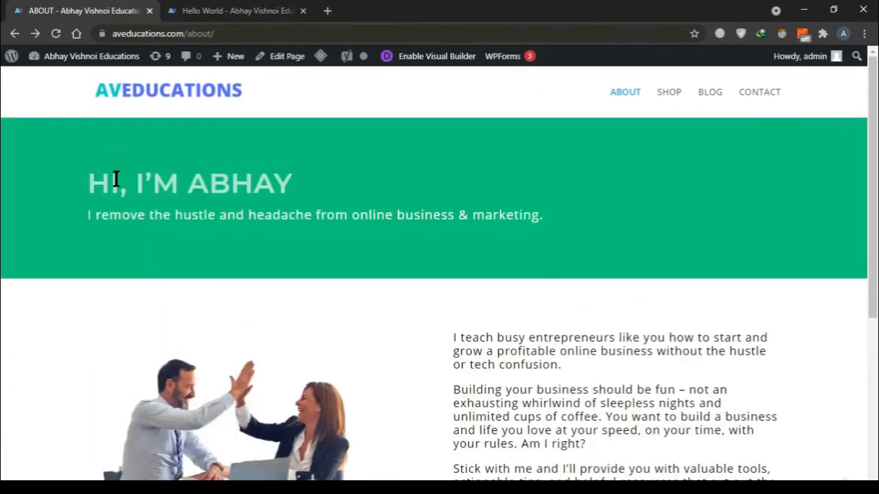
{"action": "left_click", "coordinate": [234, 11]}
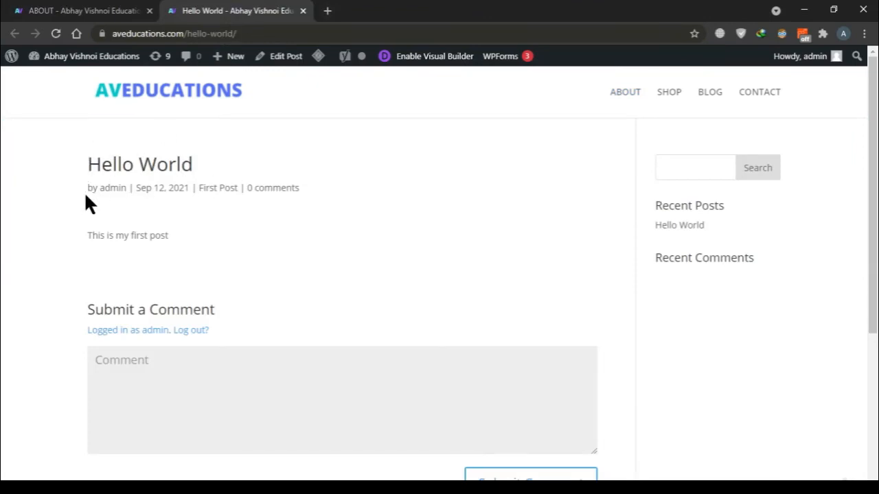
{"action": "left_click_drag", "start_coordinate": [87, 191], "coordinate": [327, 180]}
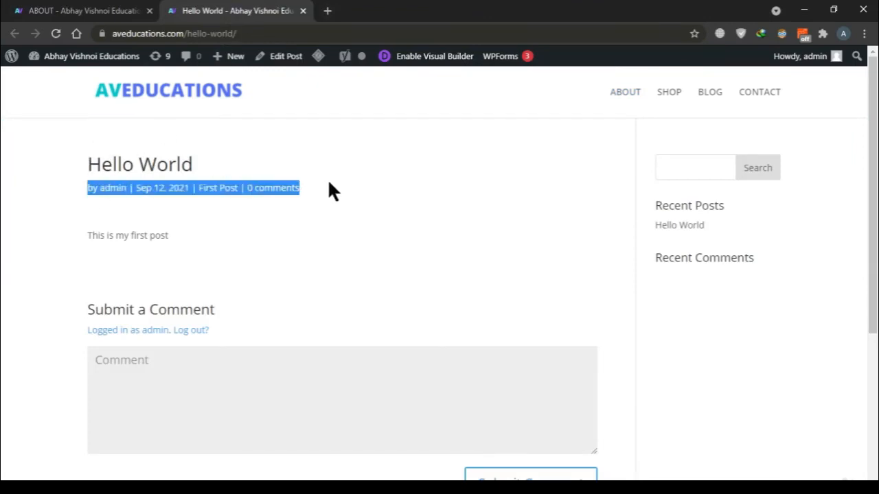
{"action": "left_click", "coordinate": [103, 190]}
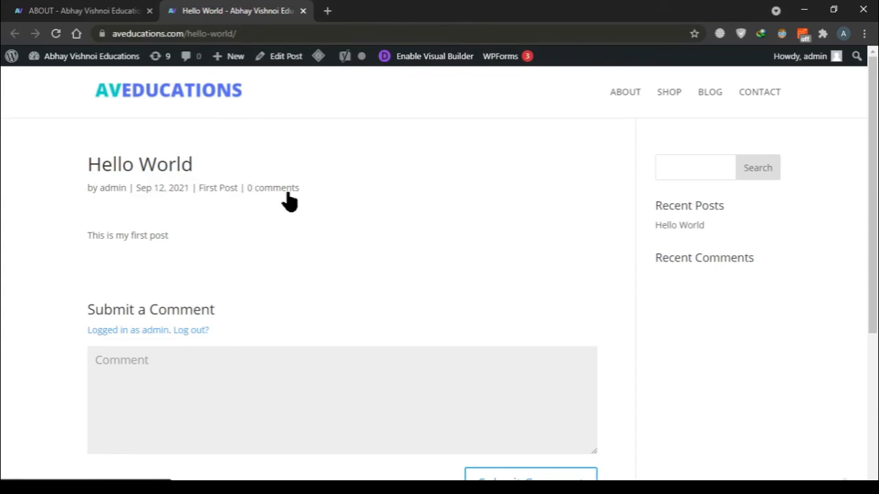
{"action": "left_click", "coordinate": [107, 11]}
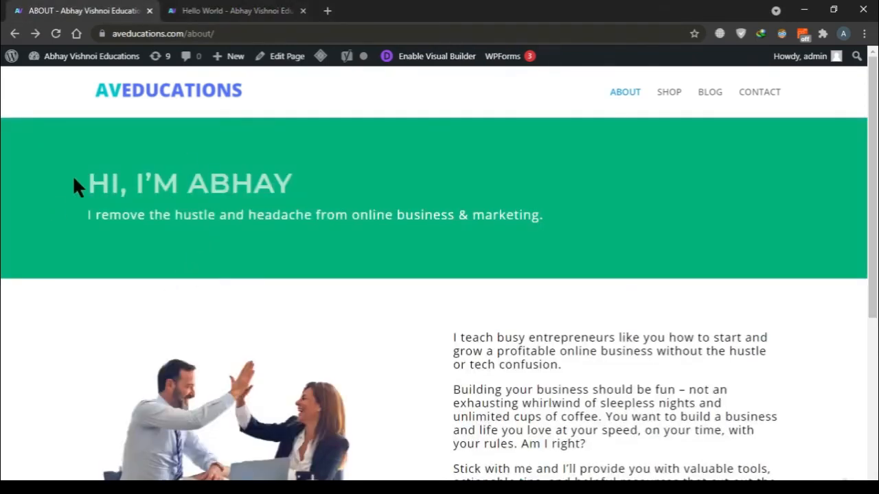
{"action": "scroll", "coordinate": [304, 210], "scroll_direction": "down", "scroll_amount": 3}
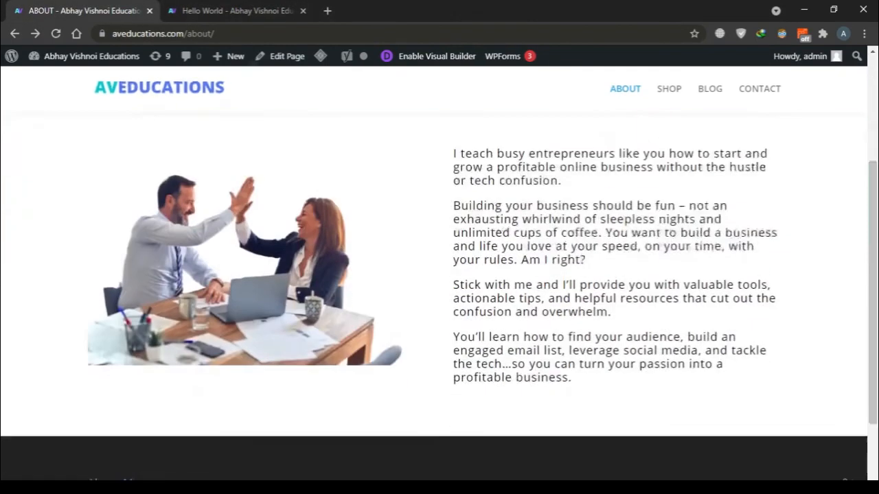
Examine the Submit a Comment section on the "Hello World" post and view the post down to its footer.
{"action": "left_click", "coordinate": [251, 10]}
{"action": "scroll", "coordinate": [158, 243], "scroll_direction": "down", "scroll_amount": 1}
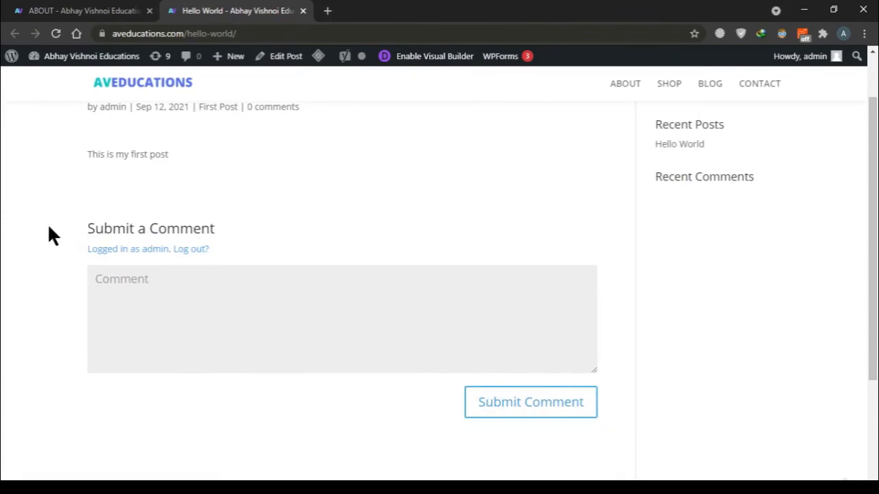
{"action": "left_click_drag", "start_coordinate": [89, 227], "coordinate": [251, 225]}
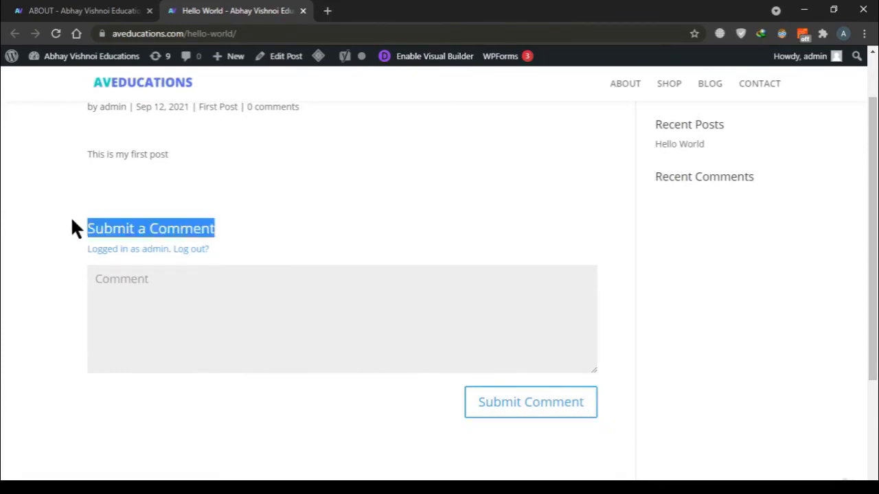
{"action": "left_click", "coordinate": [100, 224]}
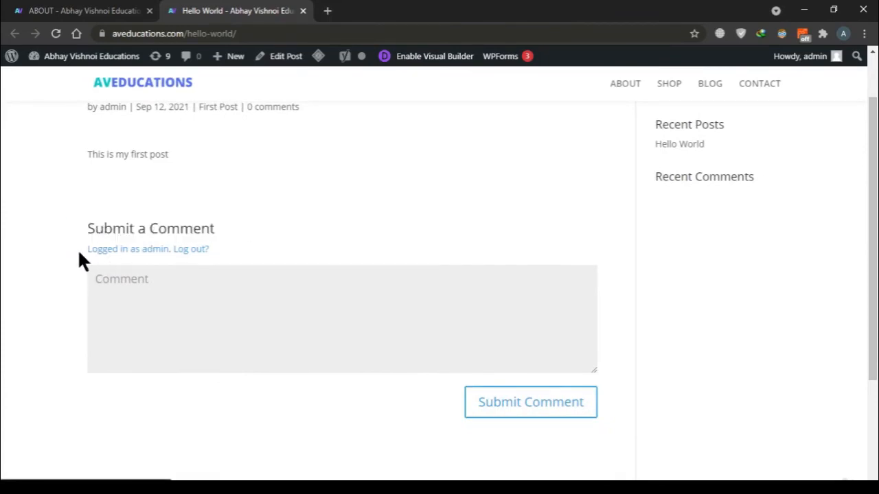
{"action": "scroll", "coordinate": [210, 343], "scroll_direction": "down", "scroll_amount": 1}
{"action": "scroll", "coordinate": [664, 382], "scroll_direction": "down", "scroll_amount": 2}
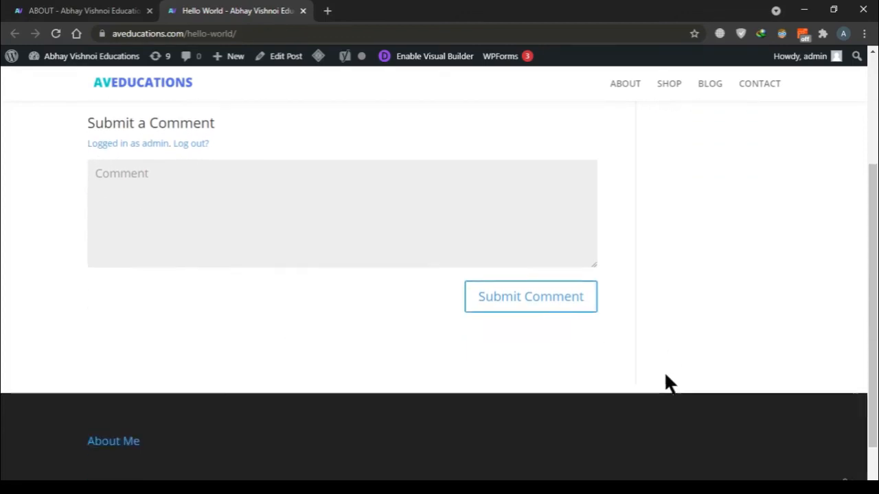
{"action": "scroll", "coordinate": [663, 382], "scroll_direction": "up", "scroll_amount": 3}
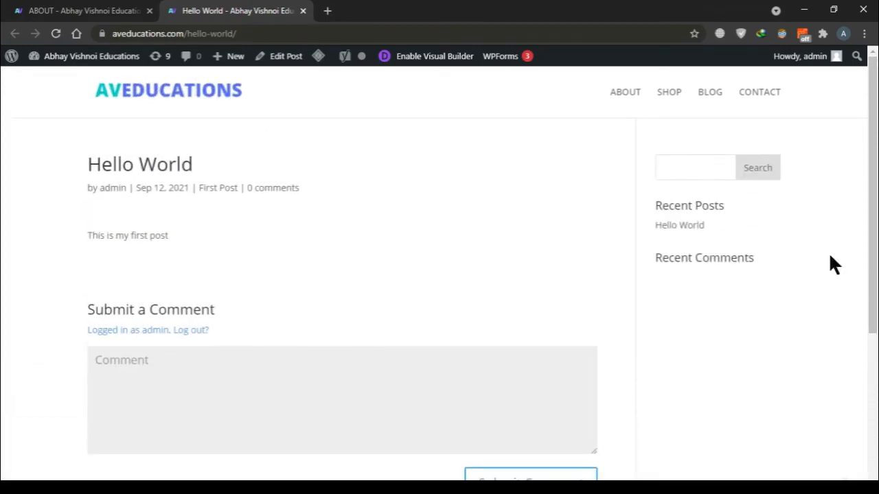
Inspect the search box and sidebar beside the "Hello World" post and compare that layout with the About page.
{"action": "left_click", "coordinate": [728, 166]}
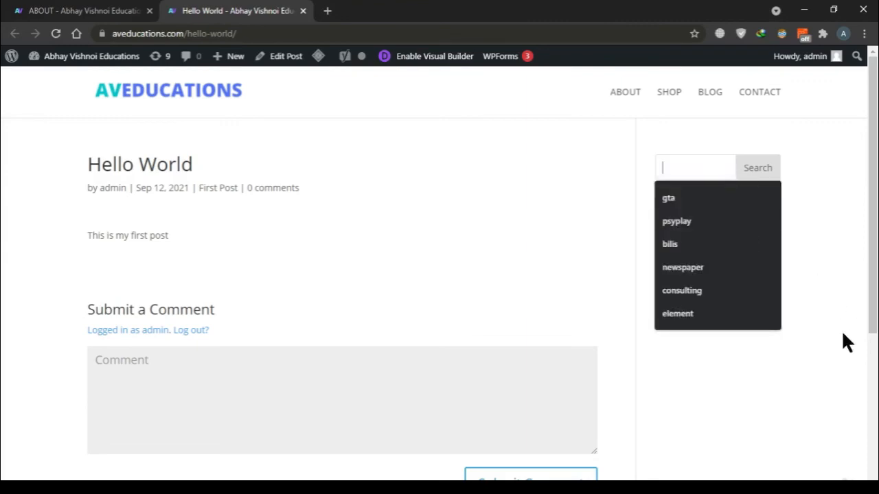
{"action": "left_click", "coordinate": [851, 374]}
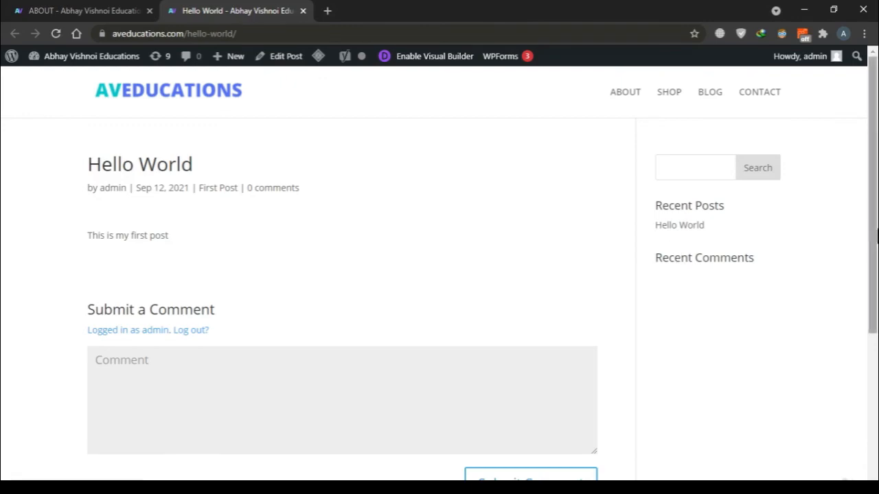
{"action": "key", "text": "ctrl+Tab"}
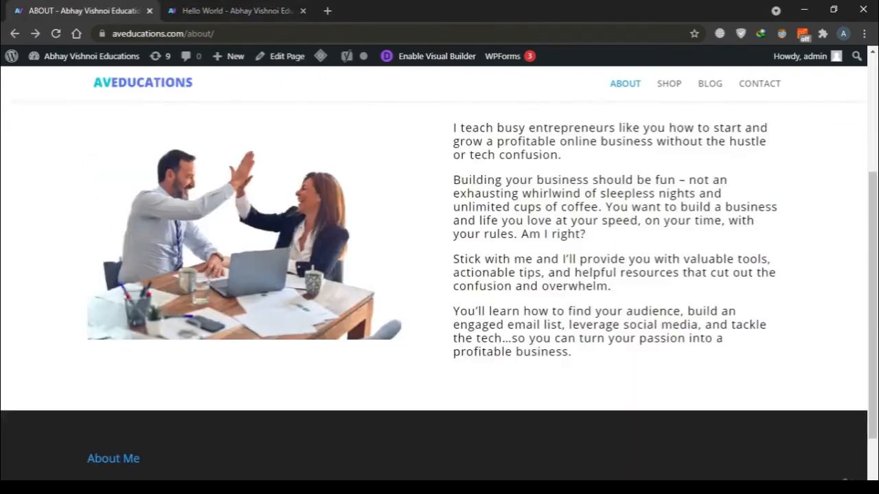
{"action": "scroll", "coordinate": [317, 265], "scroll_direction": "up", "scroll_amount": 3}
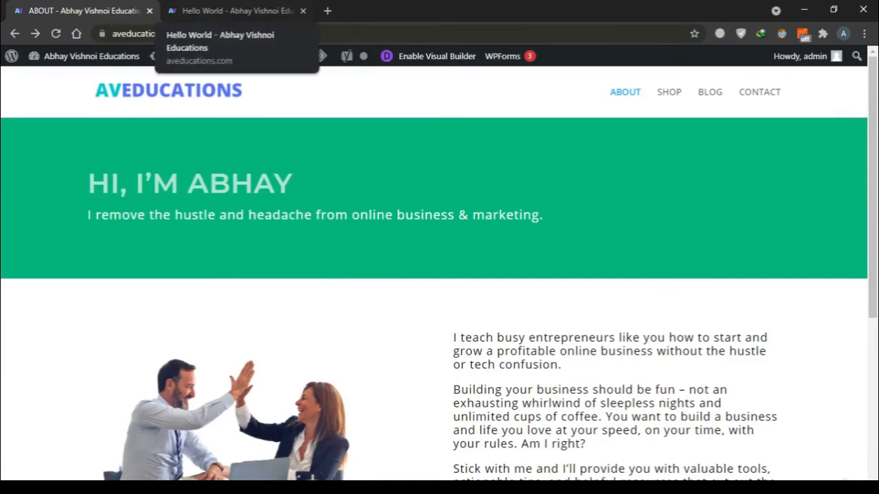
{"action": "left_click", "coordinate": [234, 10]}
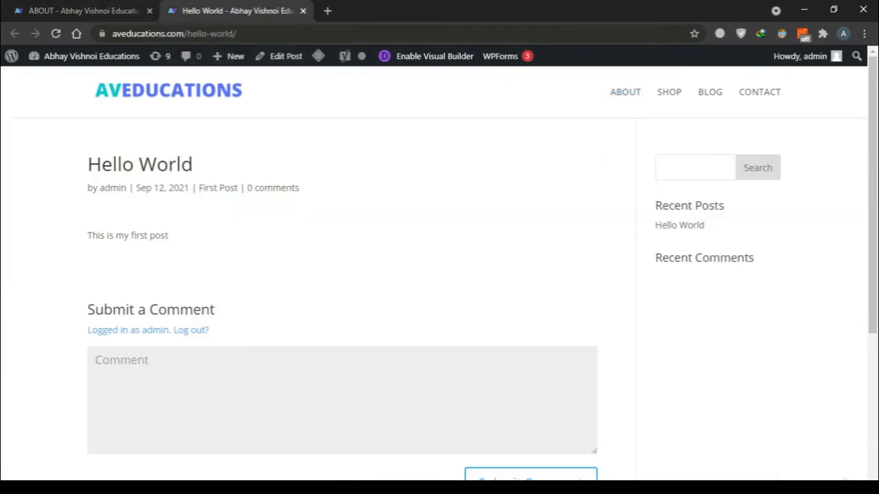
{"action": "left_click", "coordinate": [83, 10]}
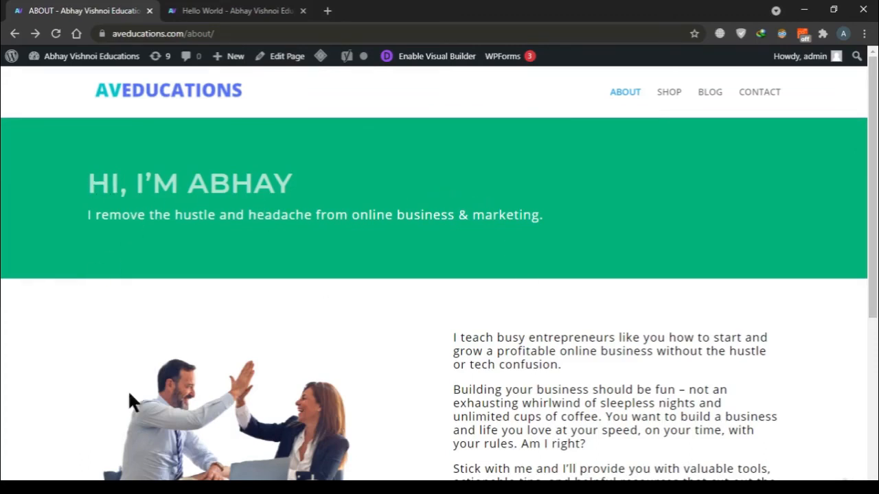
{"action": "key", "text": "ctrl+Tab"}
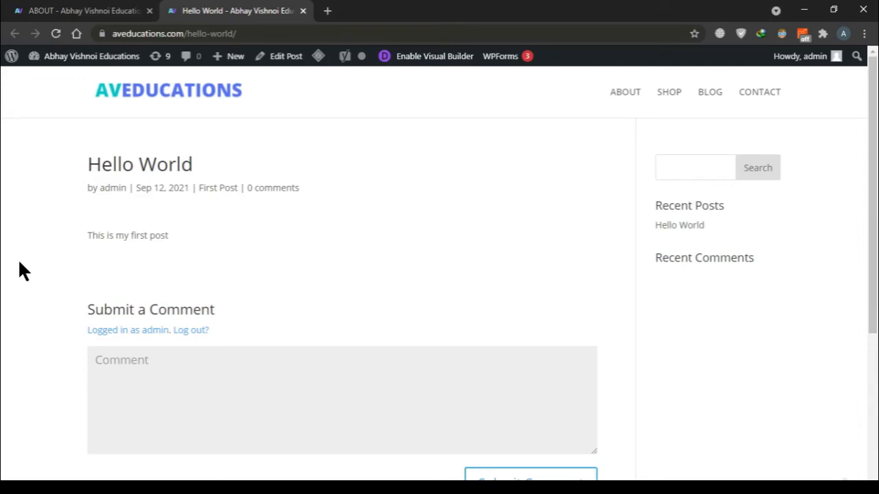
{"action": "left_click", "coordinate": [88, 11]}
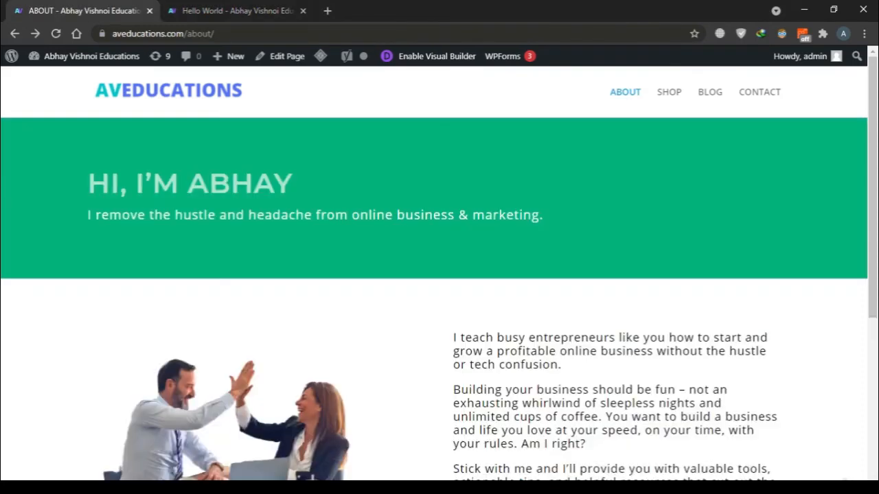
Recheck the details line under the "Hello World" title, from author to category, against the About page's header.
{"action": "left_click", "coordinate": [194, 21]}
{"action": "left_click_drag", "start_coordinate": [86, 184], "coordinate": [204, 186]}
{"action": "left_click", "coordinate": [205, 186]}
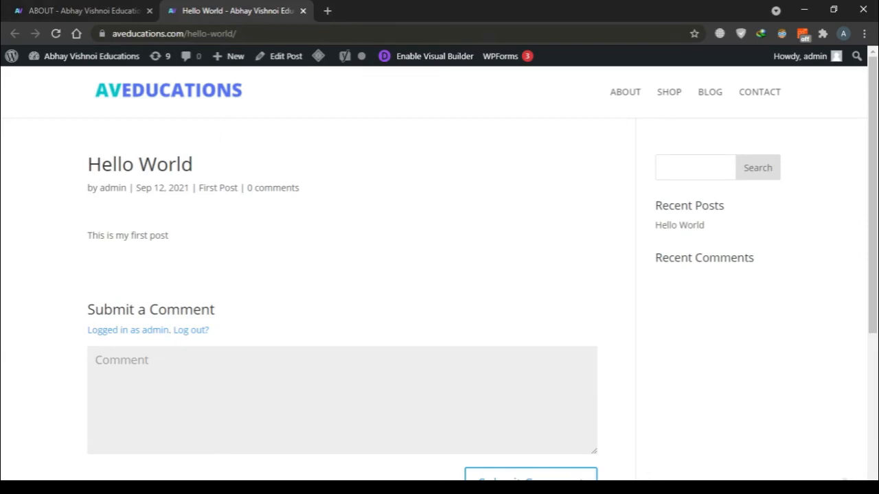
{"action": "left_click", "coordinate": [59, 11]}
{"action": "left_click", "coordinate": [206, 11]}
{"action": "left_click", "coordinate": [59, 11]}
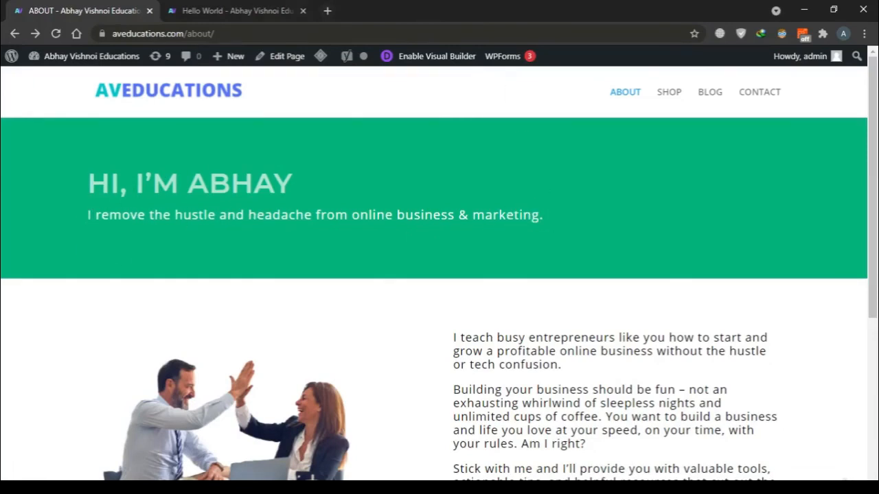
{"action": "left_click", "coordinate": [249, 11]}
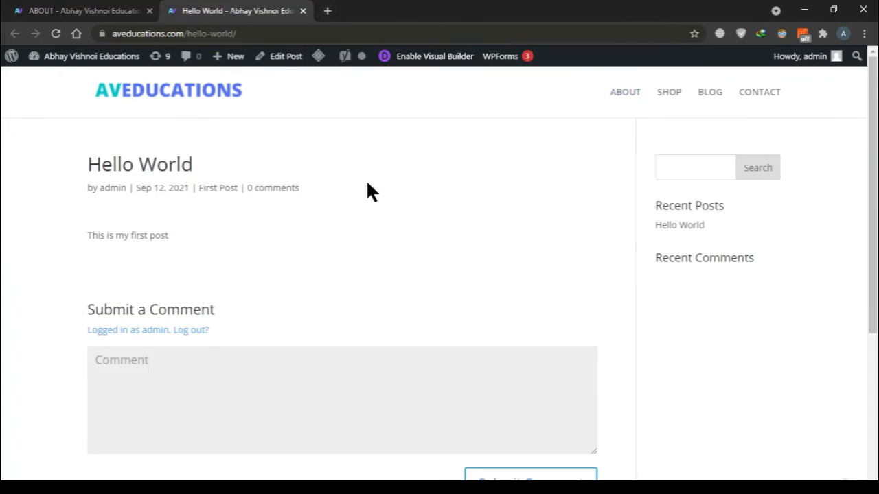
Highlight the body text "This is my first post" in the "Hello World" post and look at its comment box.
{"action": "left_click", "coordinate": [178, 403]}
{"action": "left_click_drag", "start_coordinate": [87, 236], "coordinate": [176, 238]}
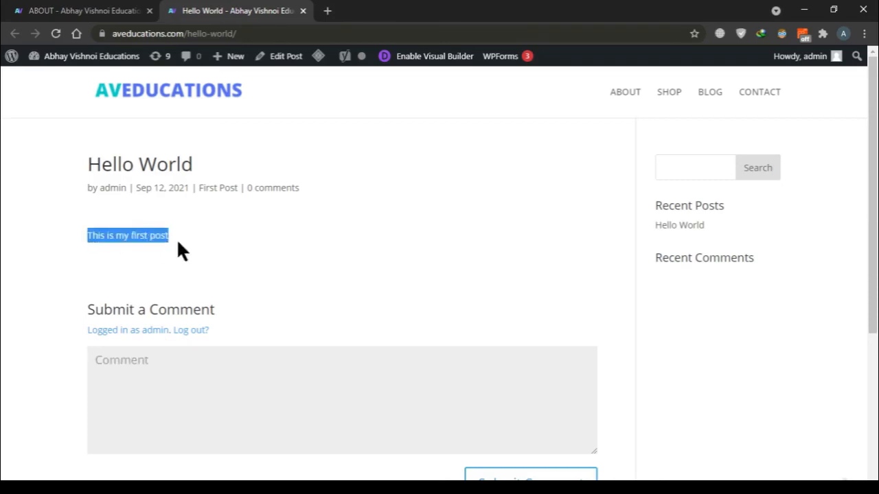
{"action": "left_click", "coordinate": [335, 270]}
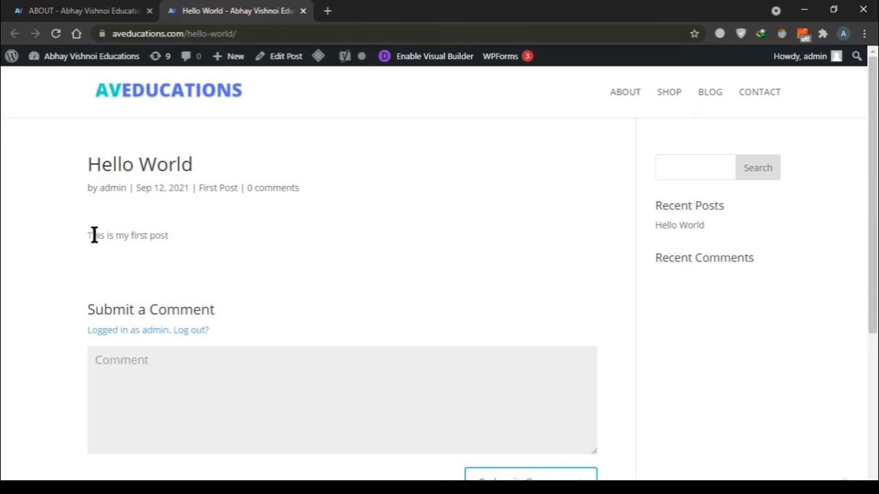
{"action": "left_click_drag", "start_coordinate": [90, 235], "coordinate": [171, 237]}
{"action": "left_click", "coordinate": [236, 465]}
{"action": "left_click", "coordinate": [154, 360]}
{"action": "scroll", "coordinate": [275, 412], "scroll_direction": "down", "scroll_amount": 1}
{"action": "scroll", "coordinate": [298, 353], "scroll_direction": "up", "scroll_amount": 1}
Review the About page from its header down to the footer, checking it against the "Hello World" post for comment and sidebar sections.
{"action": "key", "text": "ctrl+shift+Tab"}
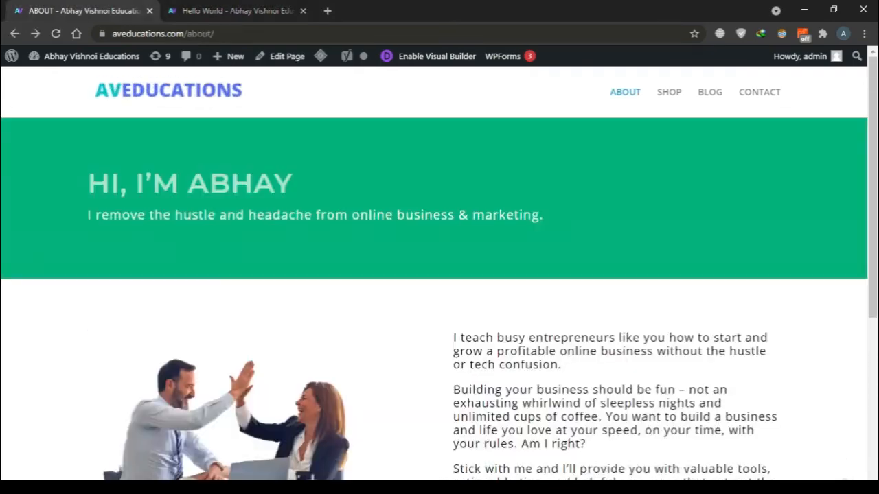
{"action": "scroll", "coordinate": [799, 323], "scroll_direction": "down", "scroll_amount": 4}
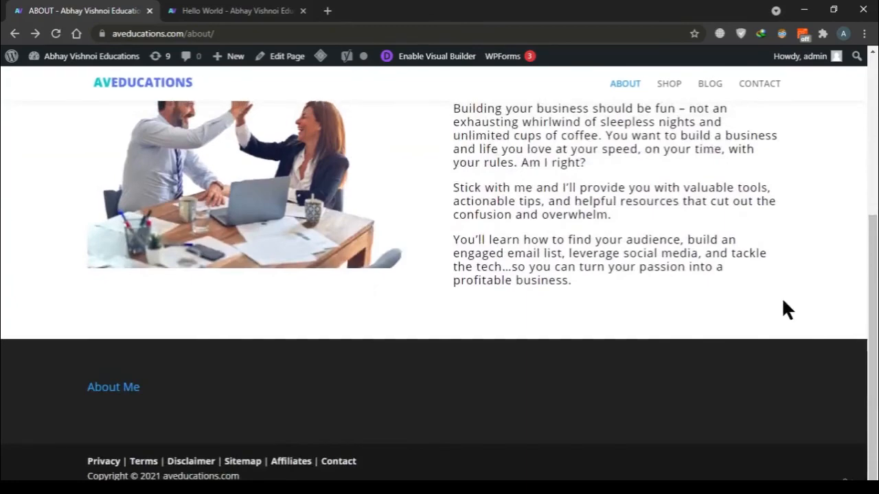
{"action": "scroll", "coordinate": [783, 309], "scroll_direction": "up", "scroll_amount": 4}
{"action": "key", "text": "ctrl+Tab"}
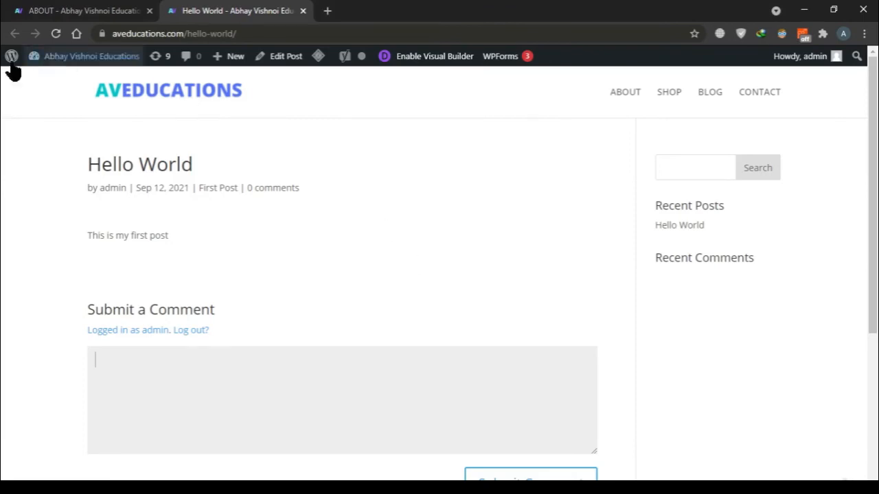
{"action": "key", "text": "ctrl+Tab"}
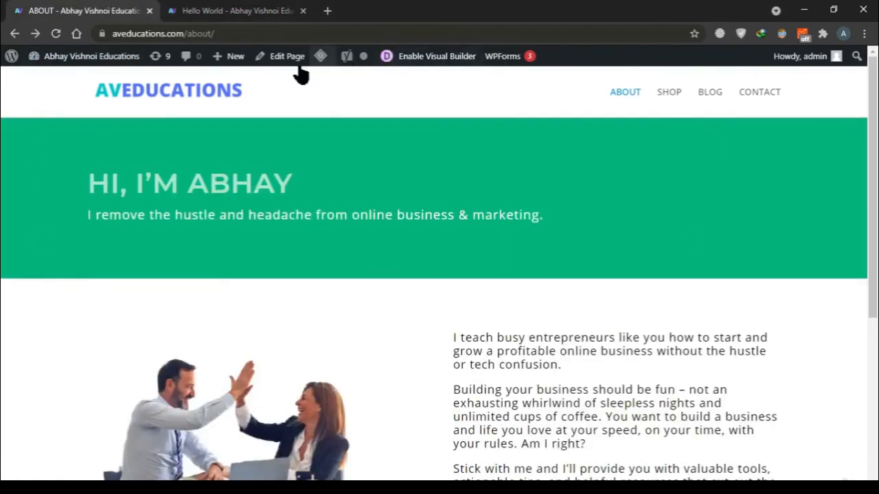
{"action": "scroll", "coordinate": [308, 175], "scroll_direction": "down", "scroll_amount": 3}
{"action": "scroll", "coordinate": [567, 383], "scroll_direction": "down", "scroll_amount": 1}
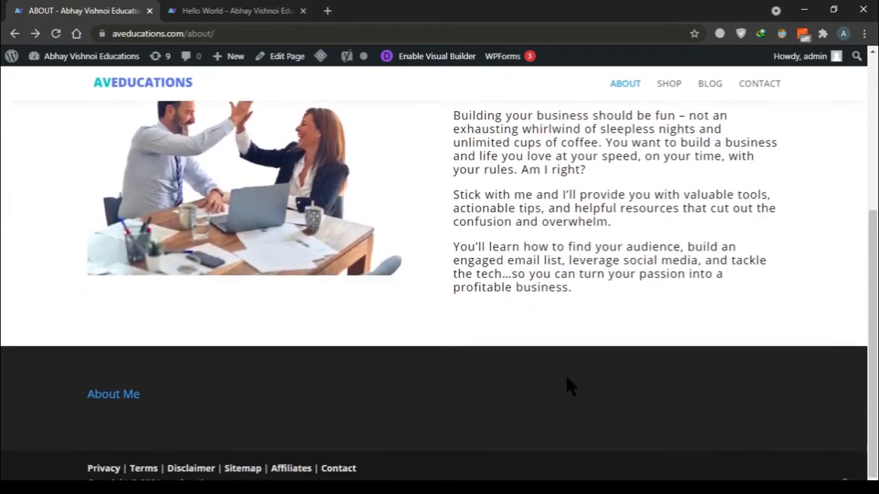
{"action": "scroll", "coordinate": [567, 383], "scroll_direction": "up", "scroll_amount": 4}
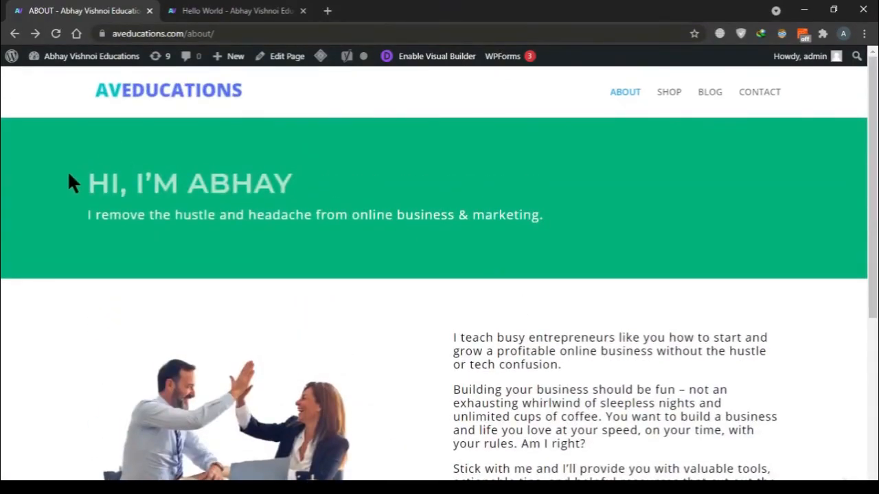
Look over the About page's green header and the photo and introduction text beneath it.
{"action": "scroll", "coordinate": [82, 179], "scroll_direction": "down", "scroll_amount": 1}
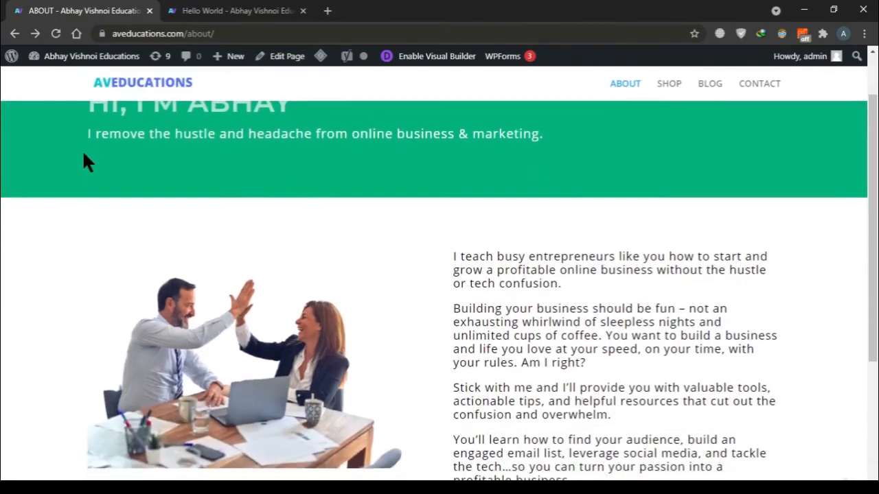
{"action": "scroll", "coordinate": [86, 131], "scroll_direction": "up", "scroll_amount": 2}
{"action": "scroll", "coordinate": [175, 130], "scroll_direction": "down", "scroll_amount": 2}
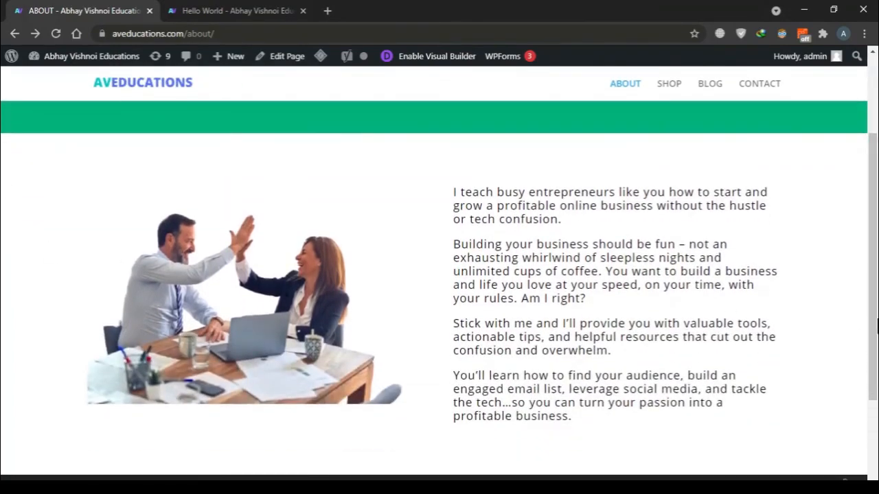
Highlight the "Hello World" post's title and inspect the post down through its comment form to the footer.
{"action": "key", "text": "ctrl+Tab"}
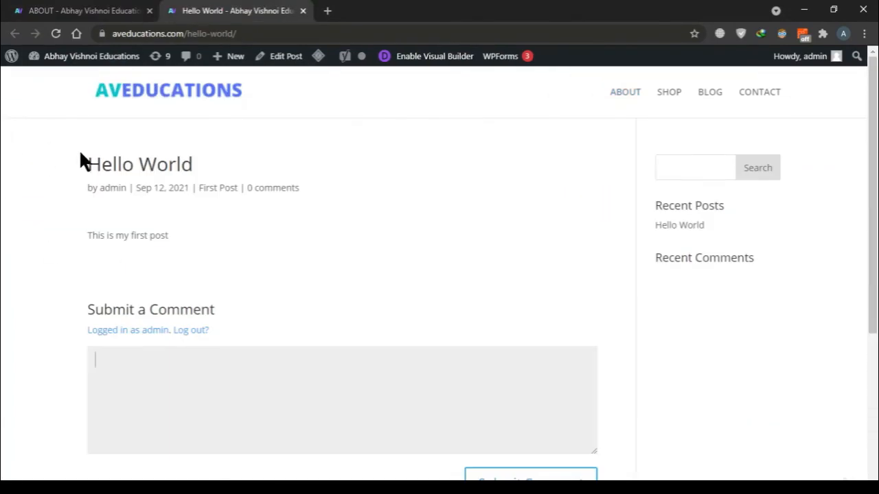
{"action": "left_click_drag", "start_coordinate": [87, 165], "coordinate": [195, 158]}
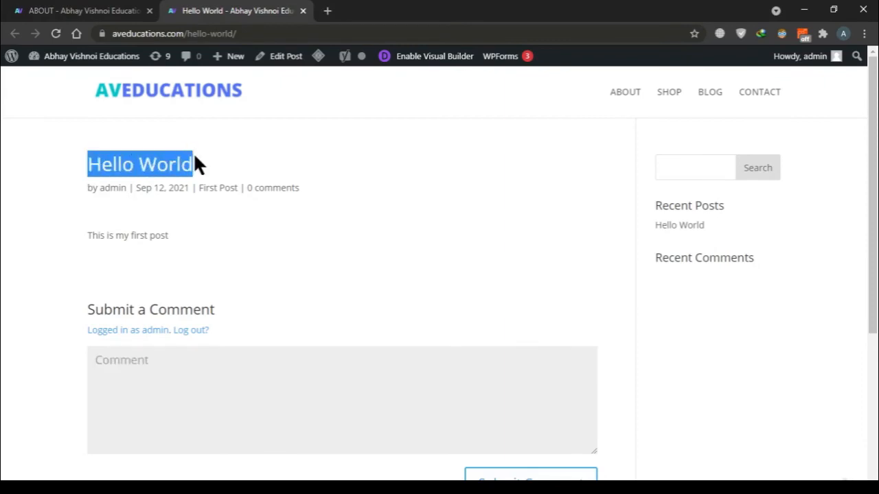
{"action": "left_click", "coordinate": [436, 180]}
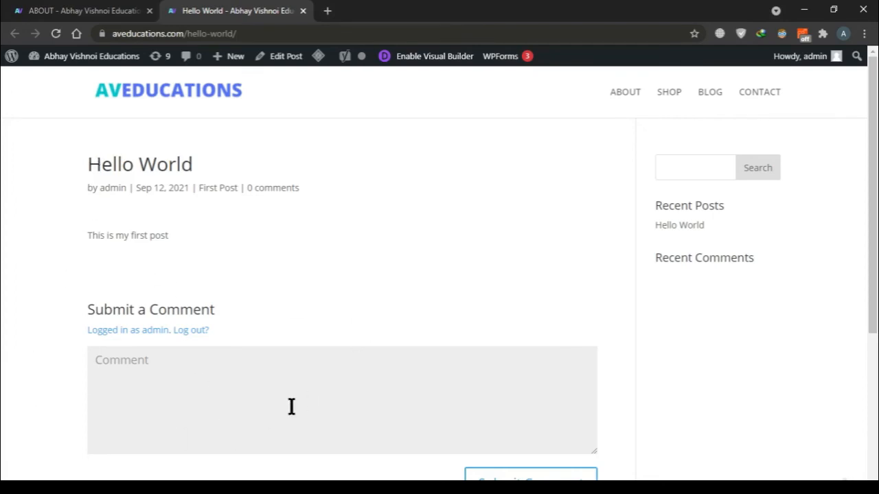
{"action": "scroll", "coordinate": [815, 288], "scroll_direction": "down", "scroll_amount": 3}
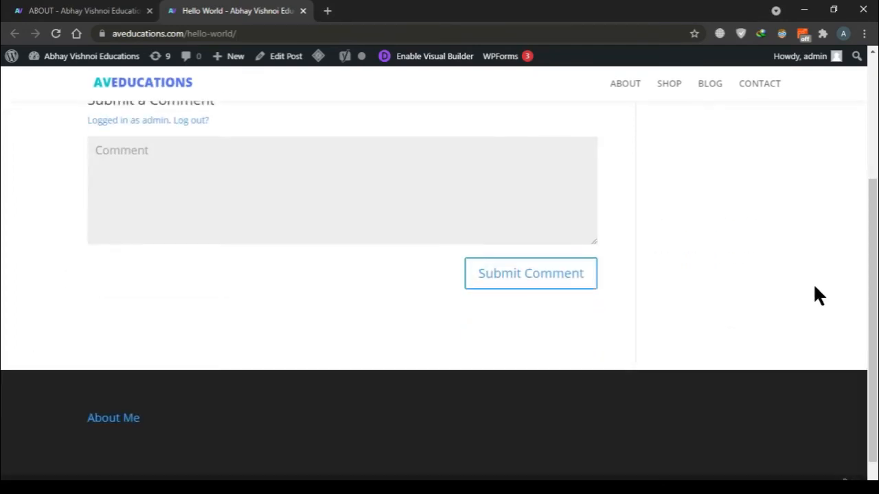
{"action": "scroll", "coordinate": [815, 288], "scroll_direction": "up", "scroll_amount": 3}
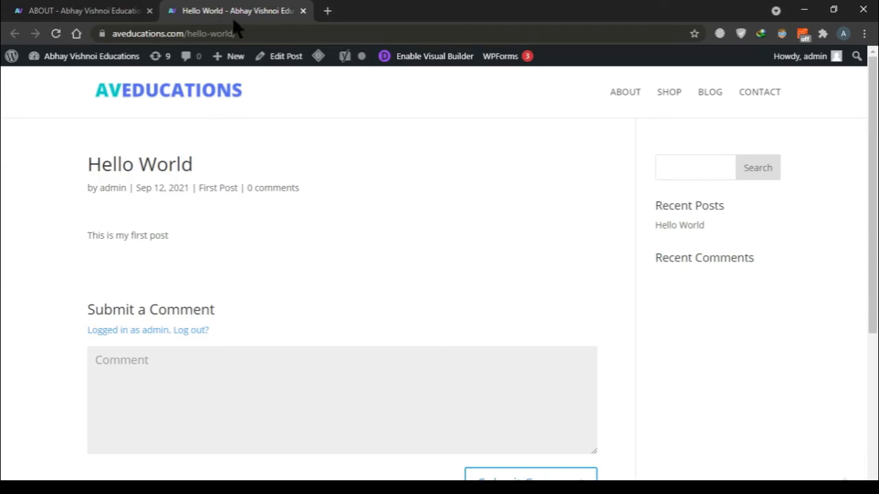
Highlight the tagline "I remove the hustle and headache from online business & marketing." on the About page and return to the "Hello World" post.
{"action": "left_click", "coordinate": [100, 11]}
{"action": "scroll", "coordinate": [439, 351], "scroll_direction": "up", "scroll_amount": 3}
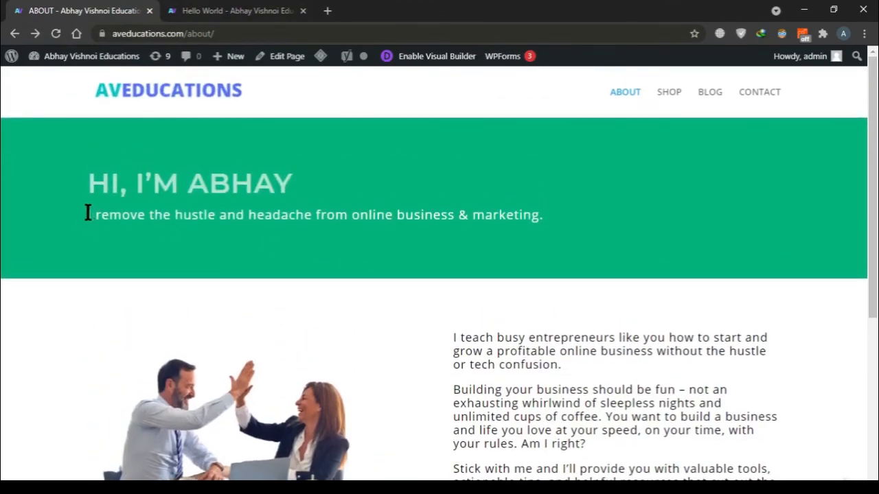
{"action": "triple_click", "coordinate": [557, 213]}
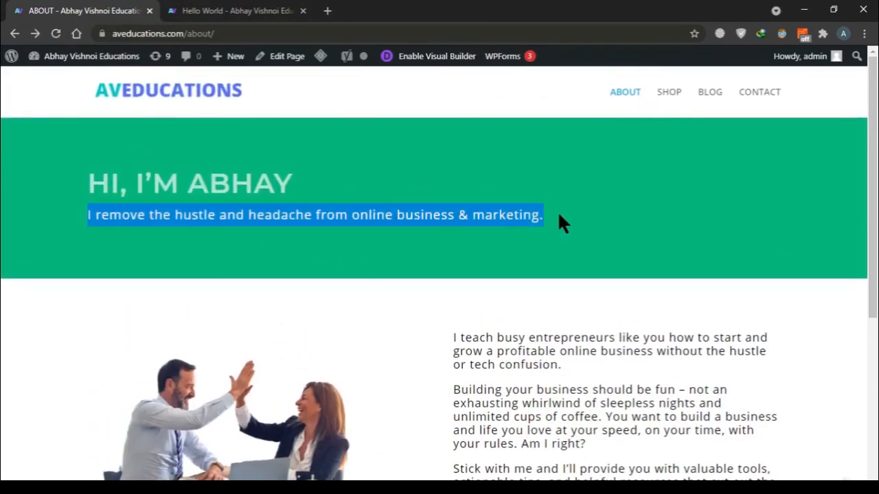
{"action": "key", "text": "ctrl+Tab"}
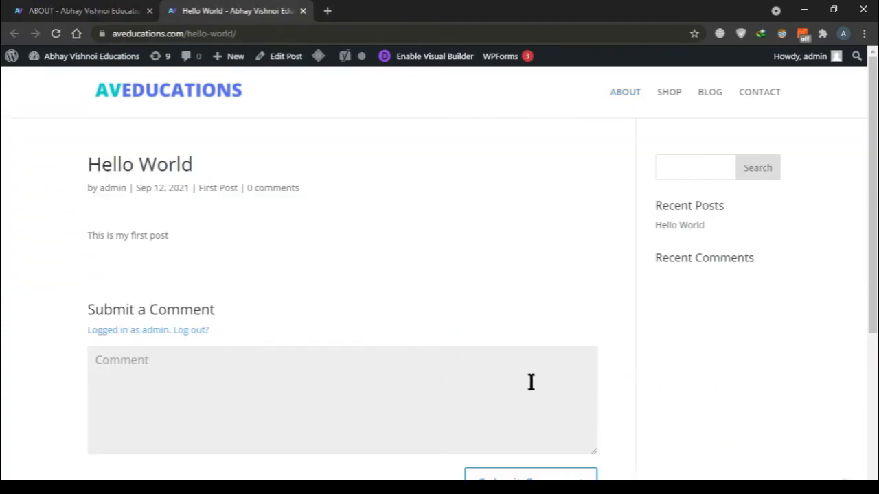